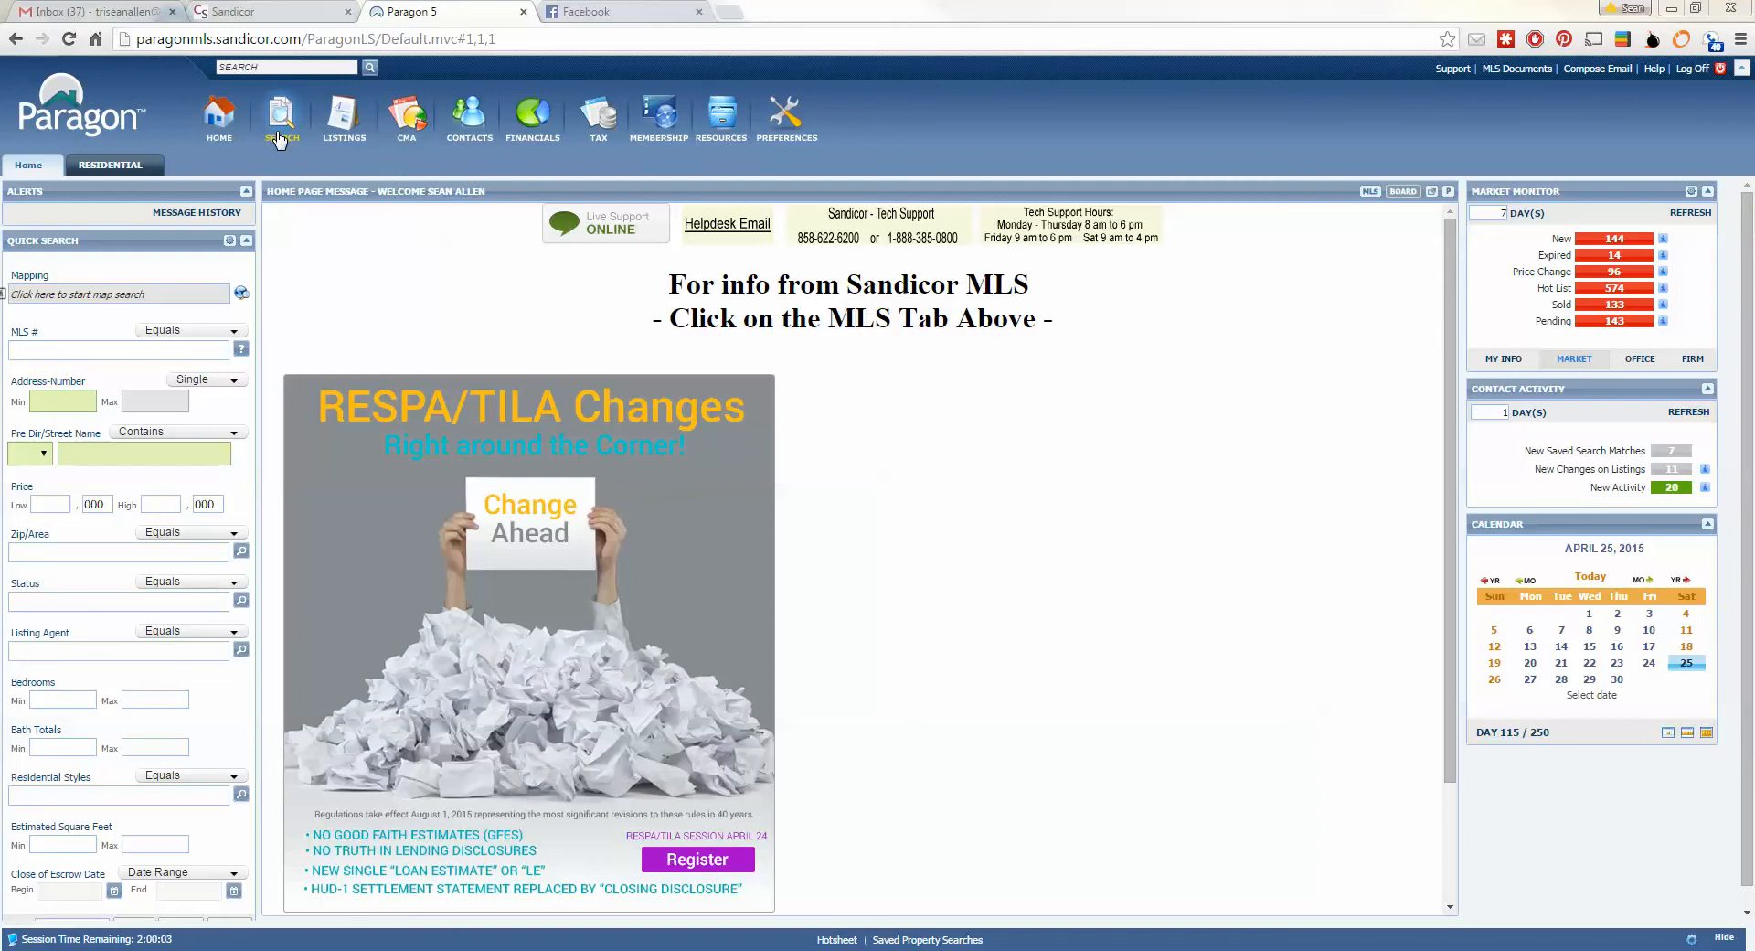
- Open the Residential Quick Search form, prefilled with San Diego county and ACT, BOM status
mouse_move(280, 139)
left_click(288, 175)
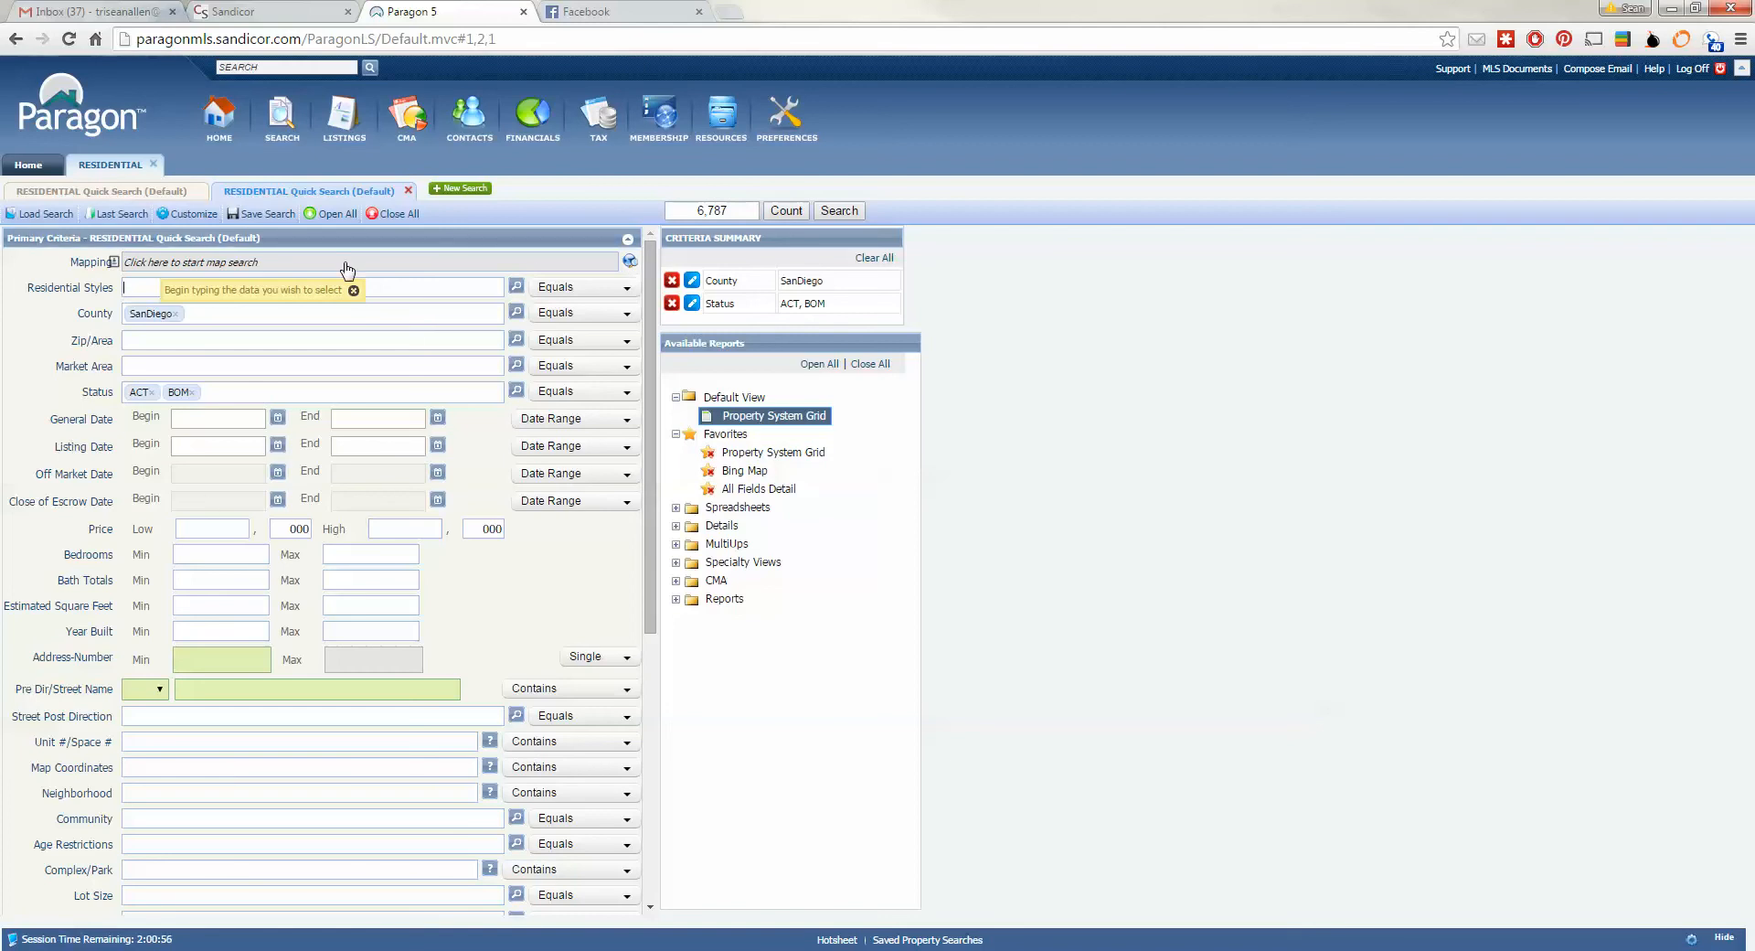
- Open the Bing Map Search from the mapping globe icon
left_click(631, 262)
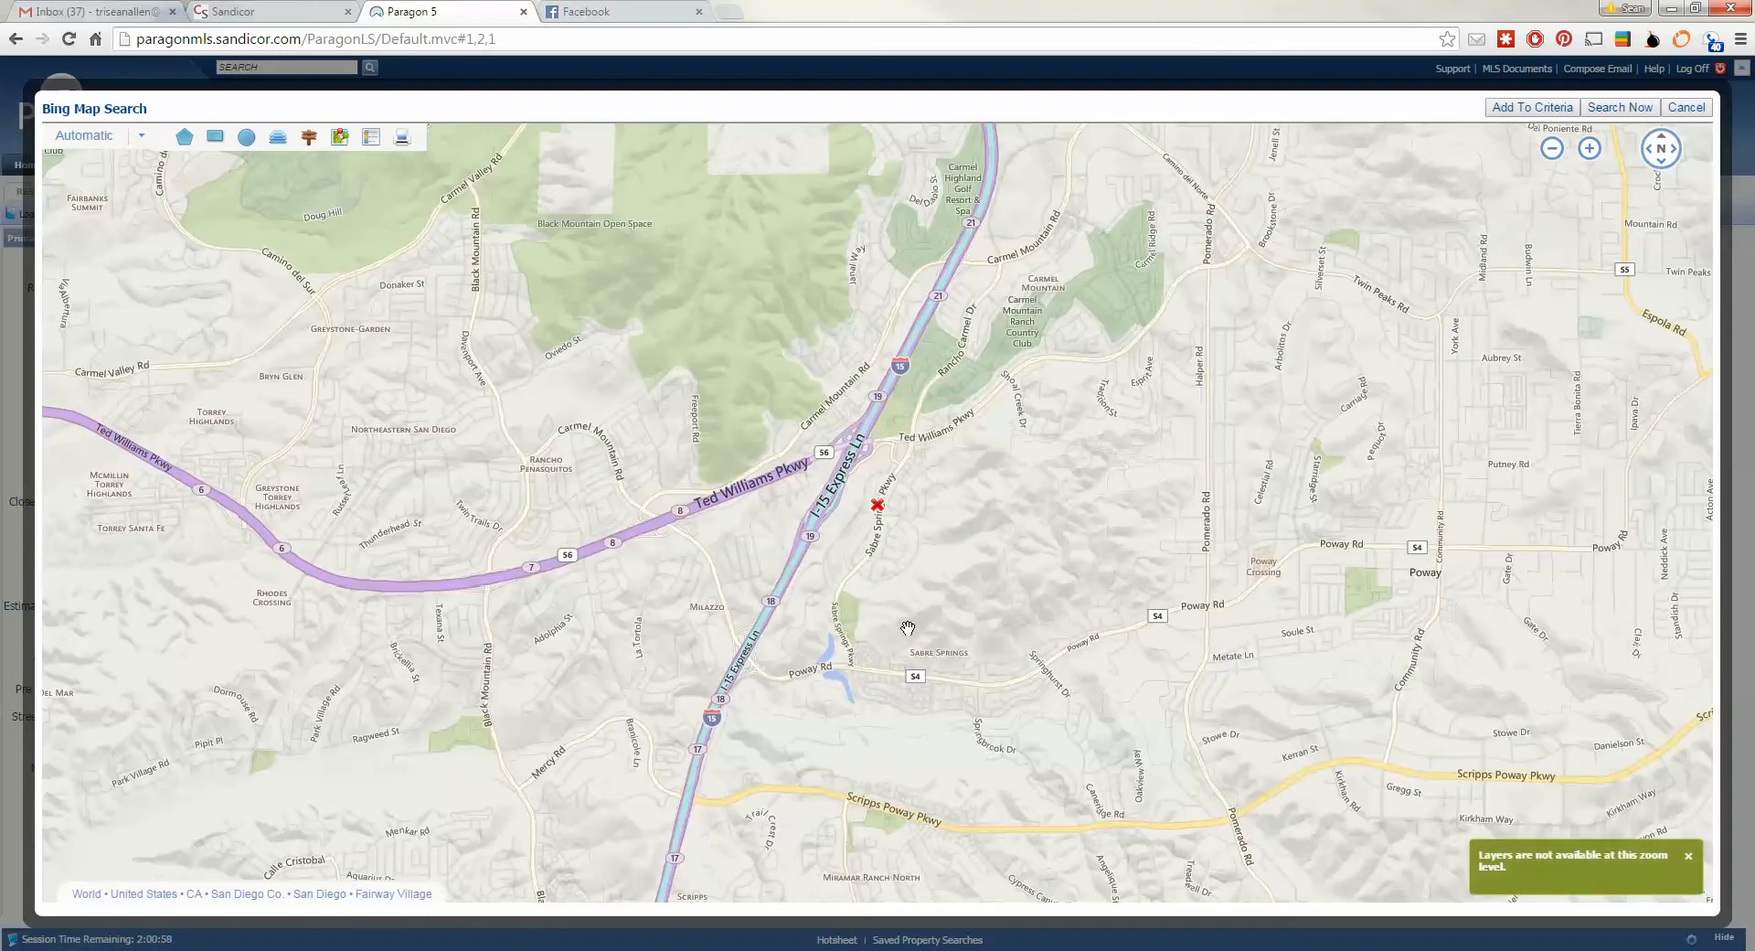
scroll(908, 628, "up", 2)
scroll(852, 549, "down", 2)
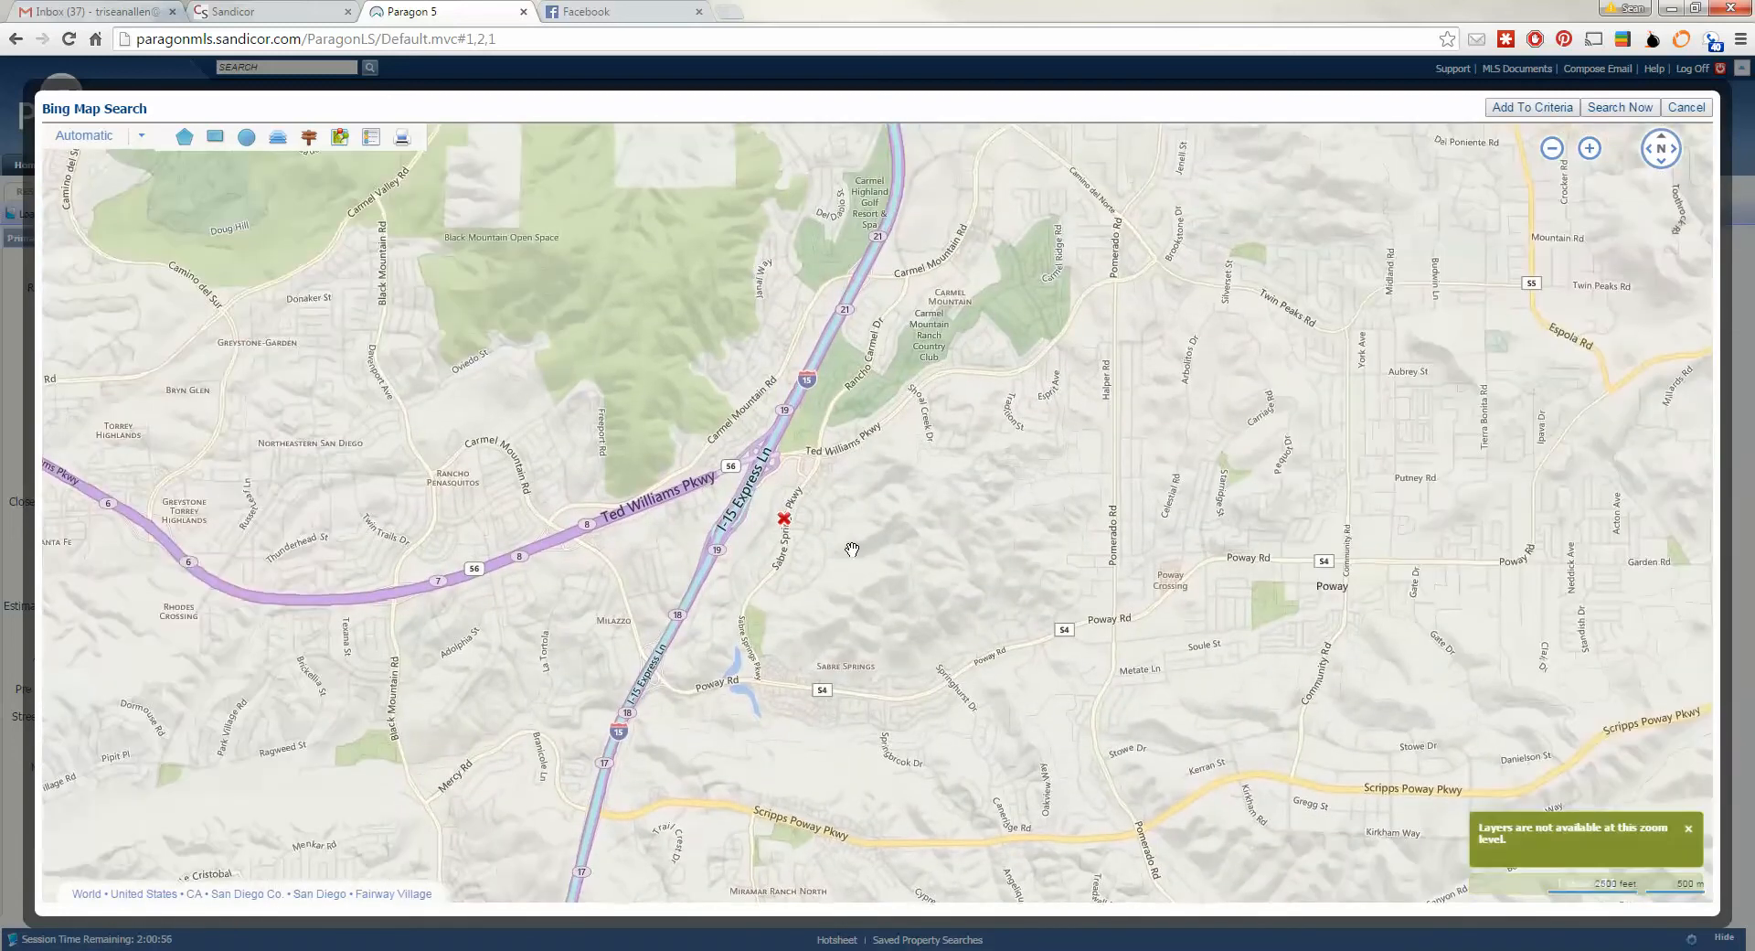
scroll(852, 549, "up", 2)
scroll(949, 492, "down", 2)
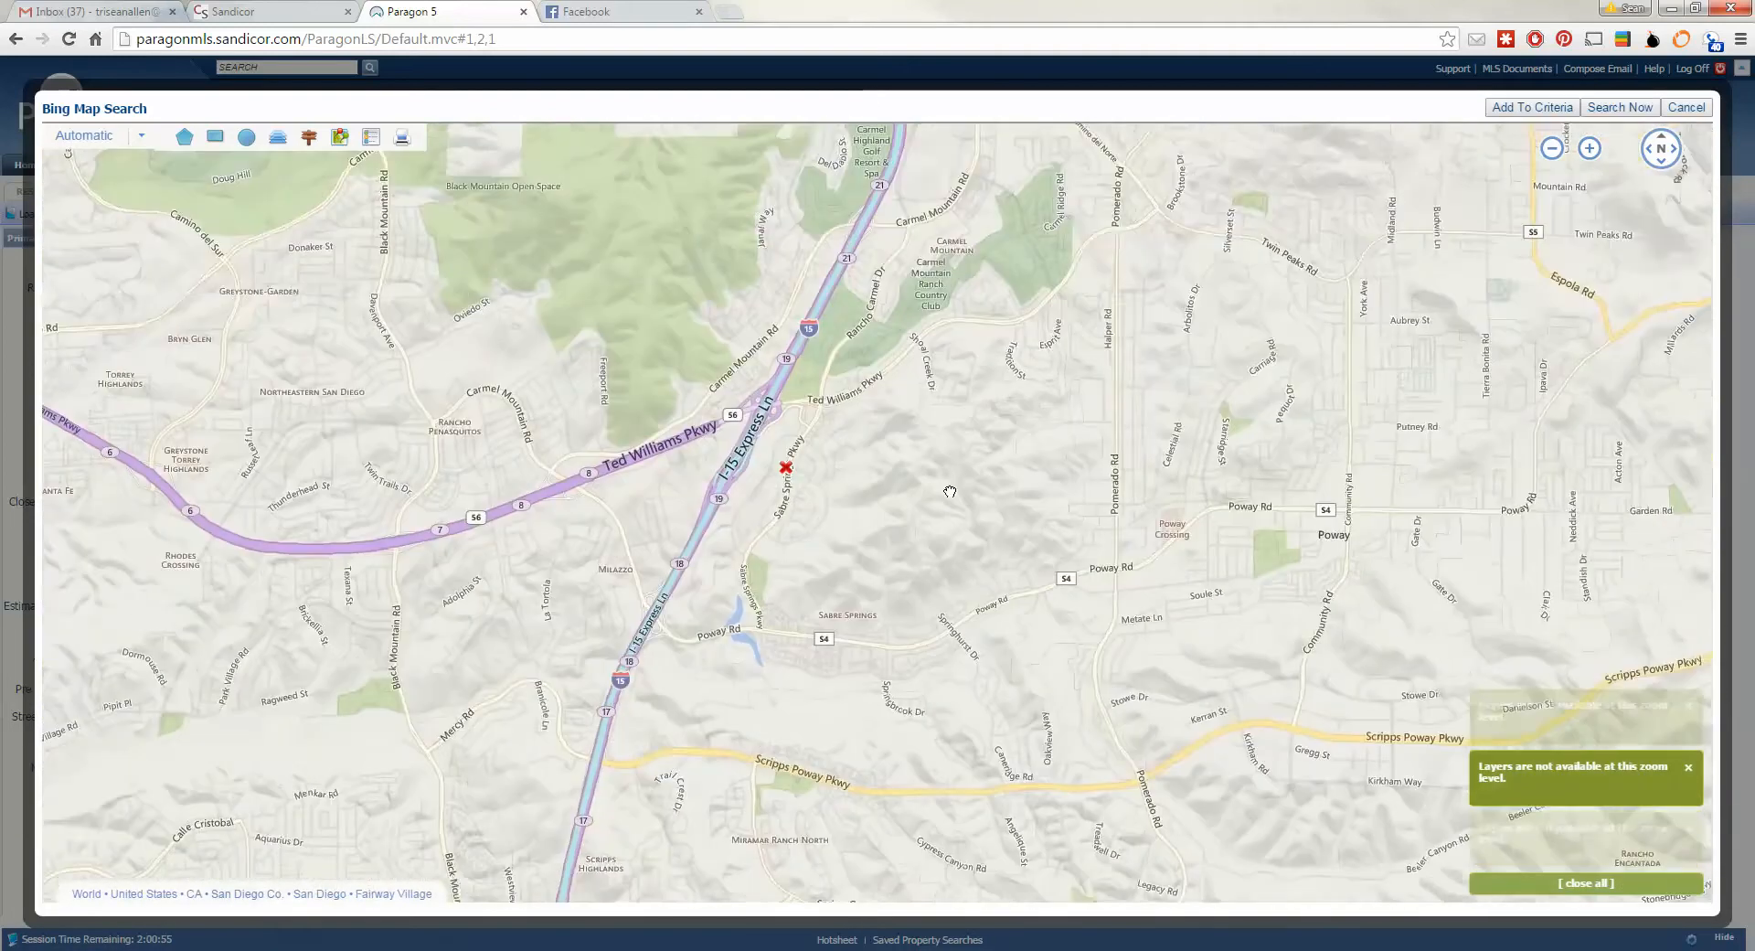
scroll(950, 492, "up", 2)
scroll(672, 516, "down", 2)
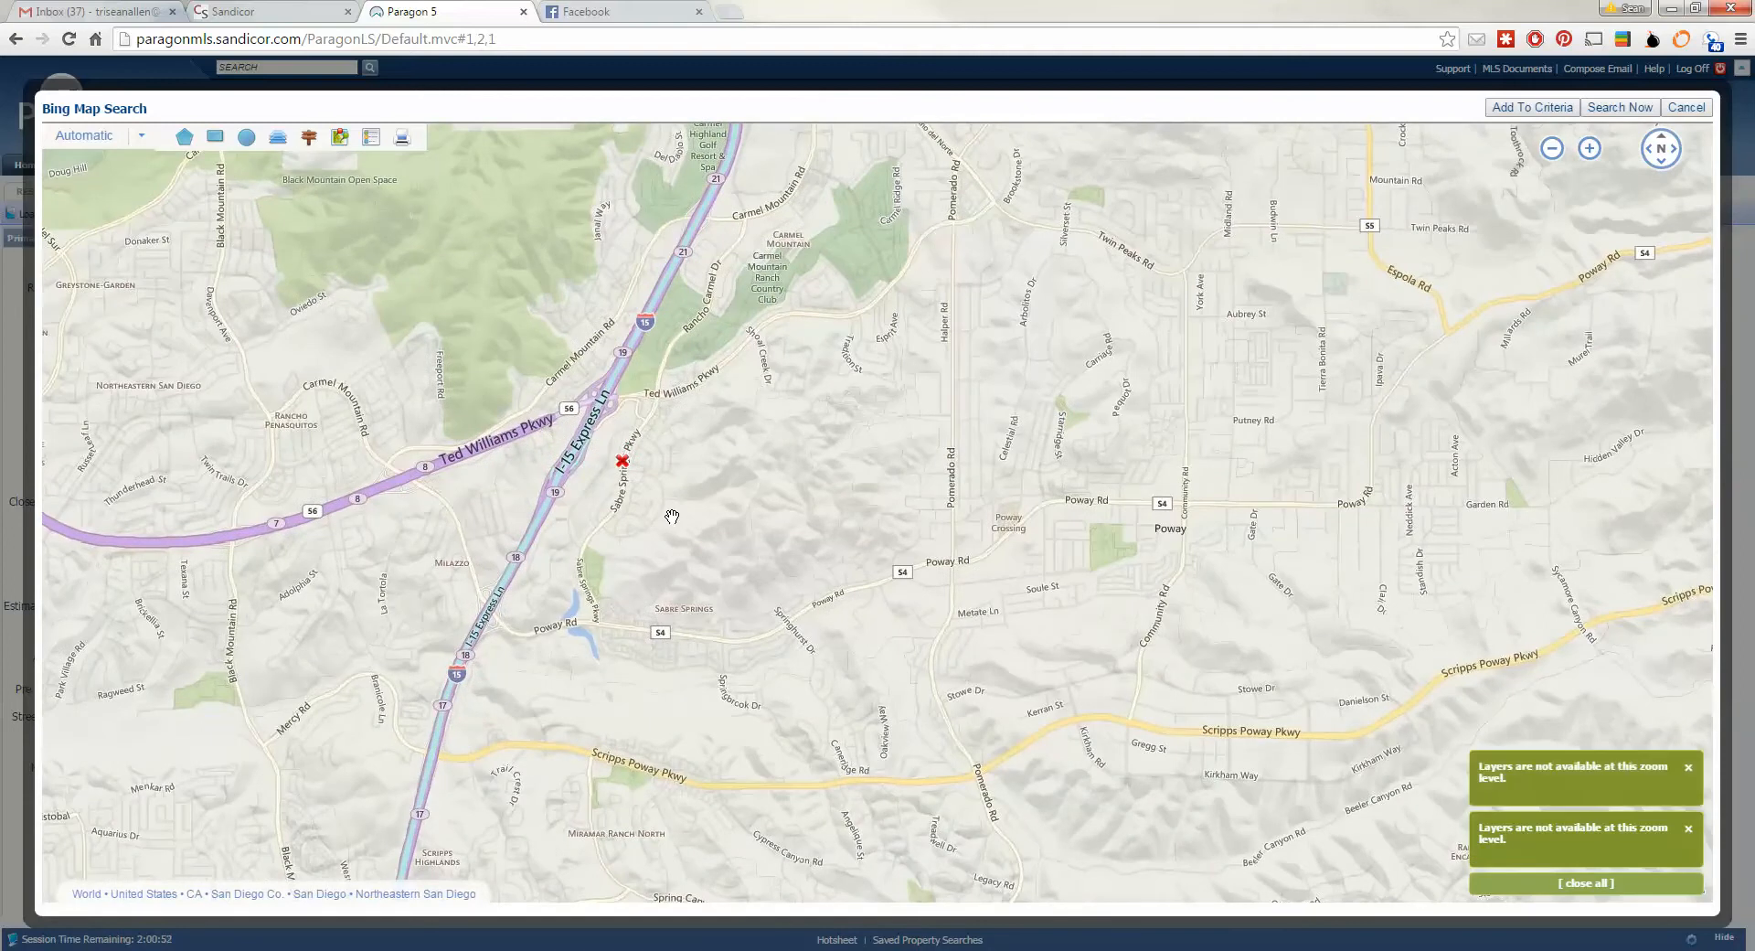
scroll(672, 517, "up", 3)
scroll(670, 513, "down", 2)
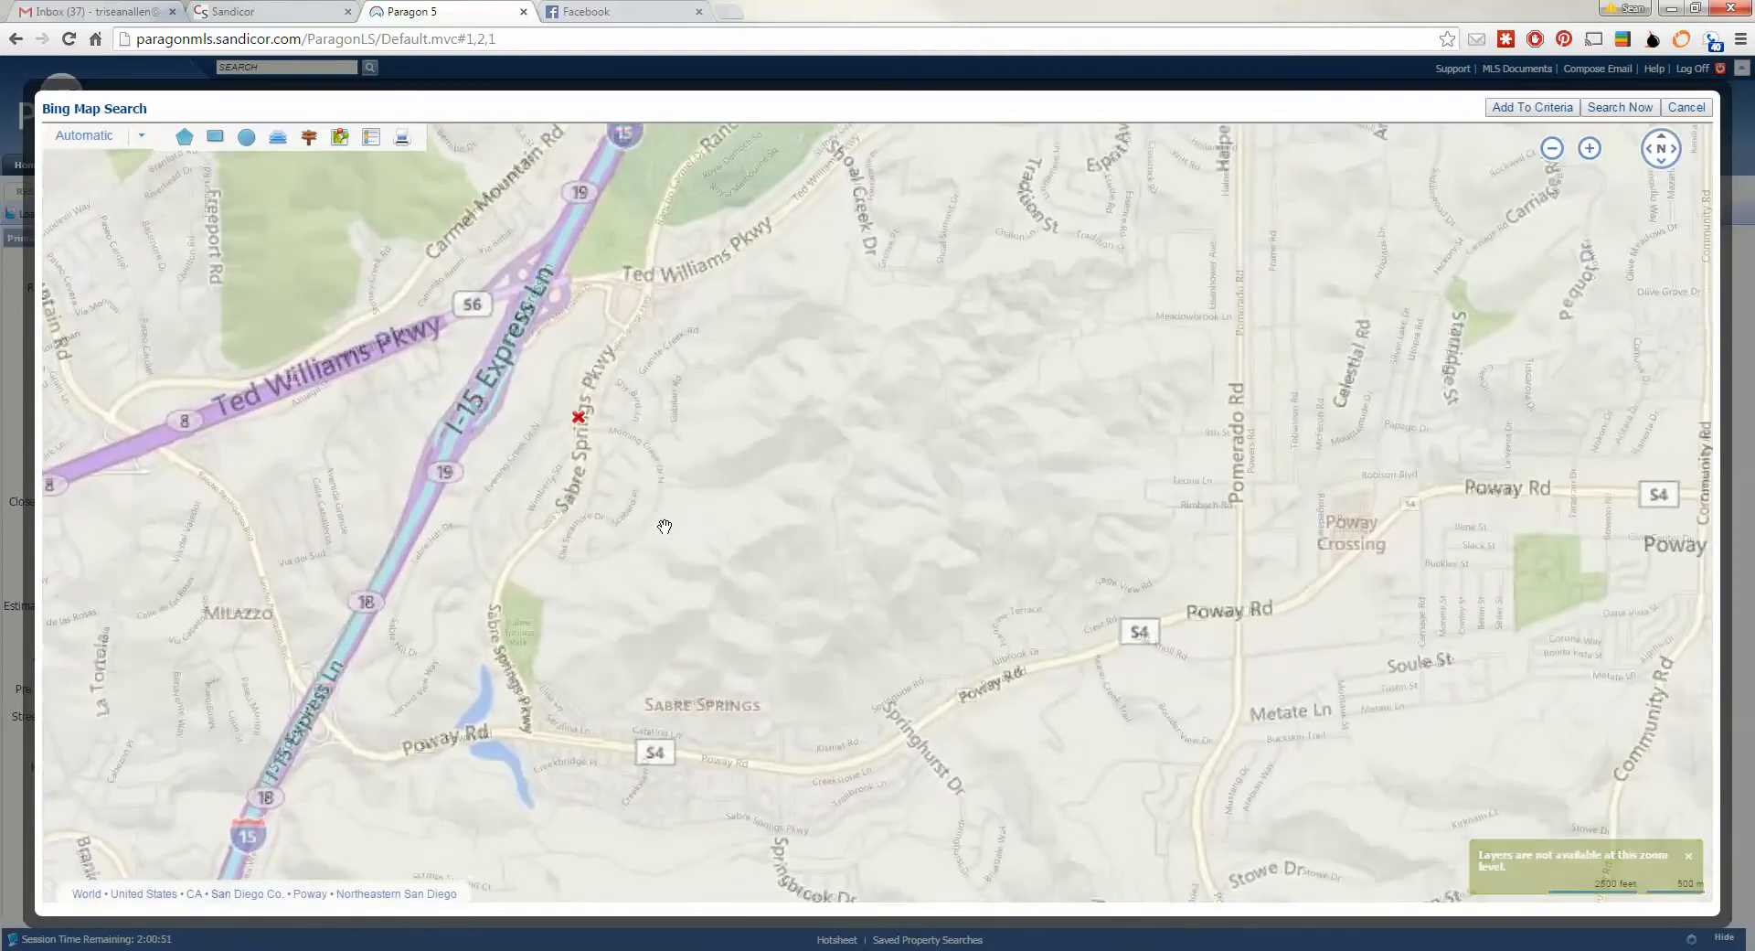
- Pan the map to Sabre Springs, framing Poway Rd and Scripps Poway Pkwy together
left_click_drag(665, 526, 721, 231)
left_click_drag(948, 458, 834, 320)
left_click_drag(667, 462, 868, 362)
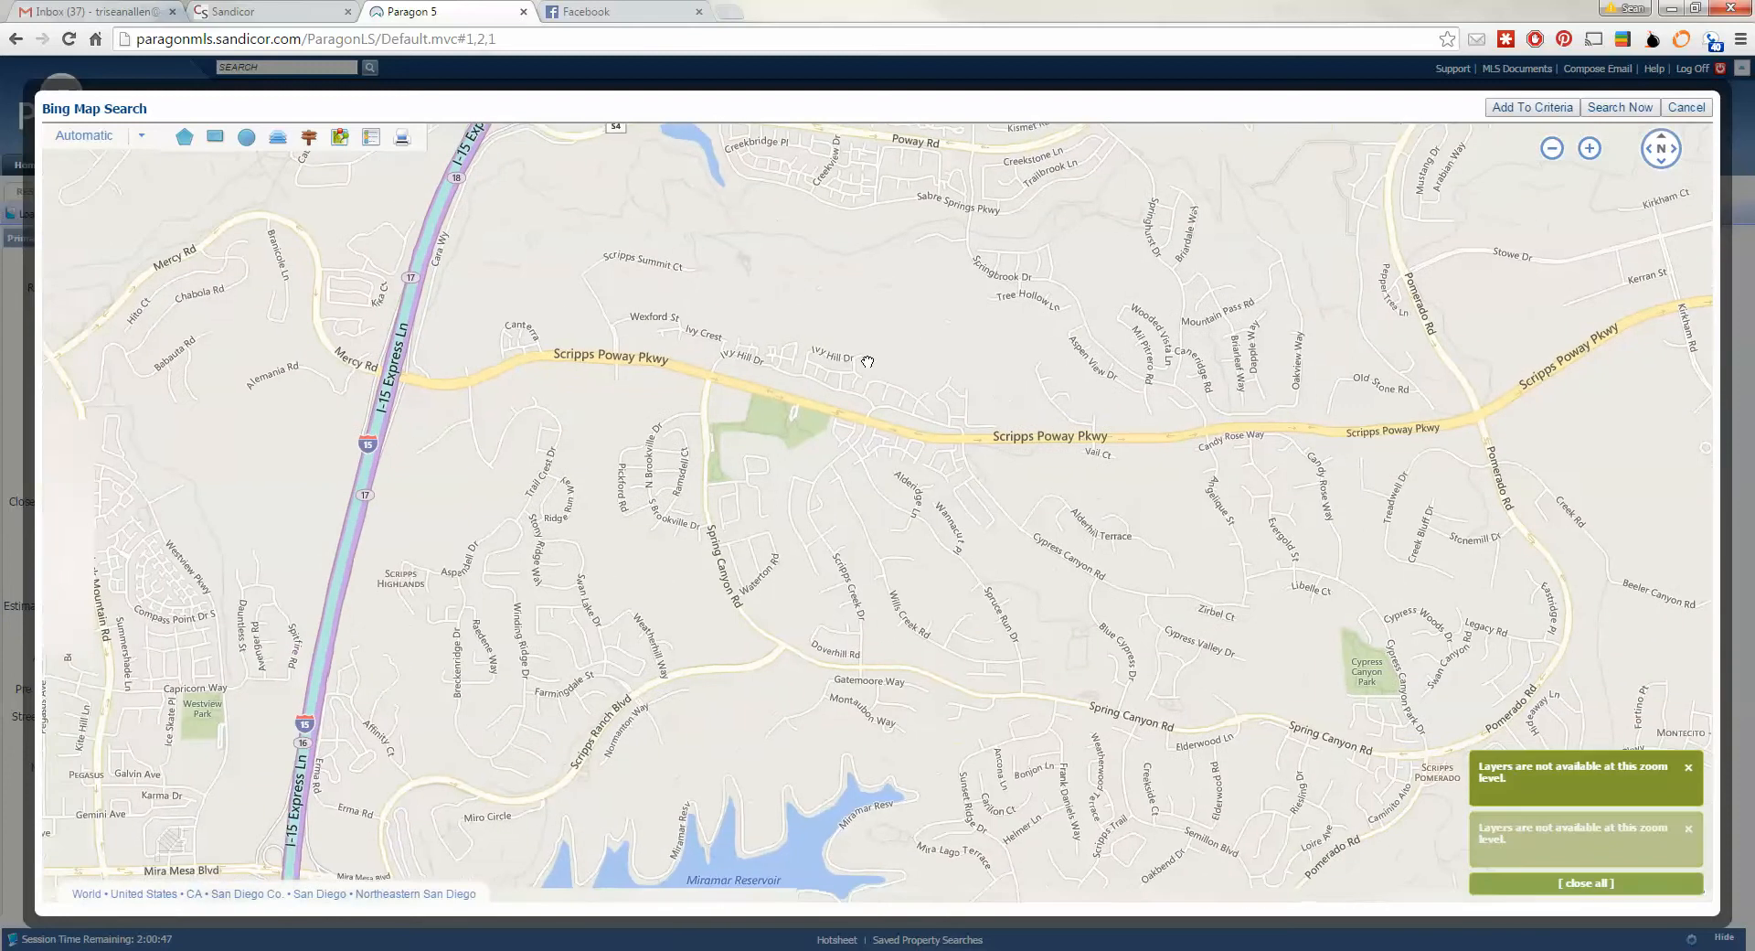
left_click_drag(869, 486, 1175, 296)
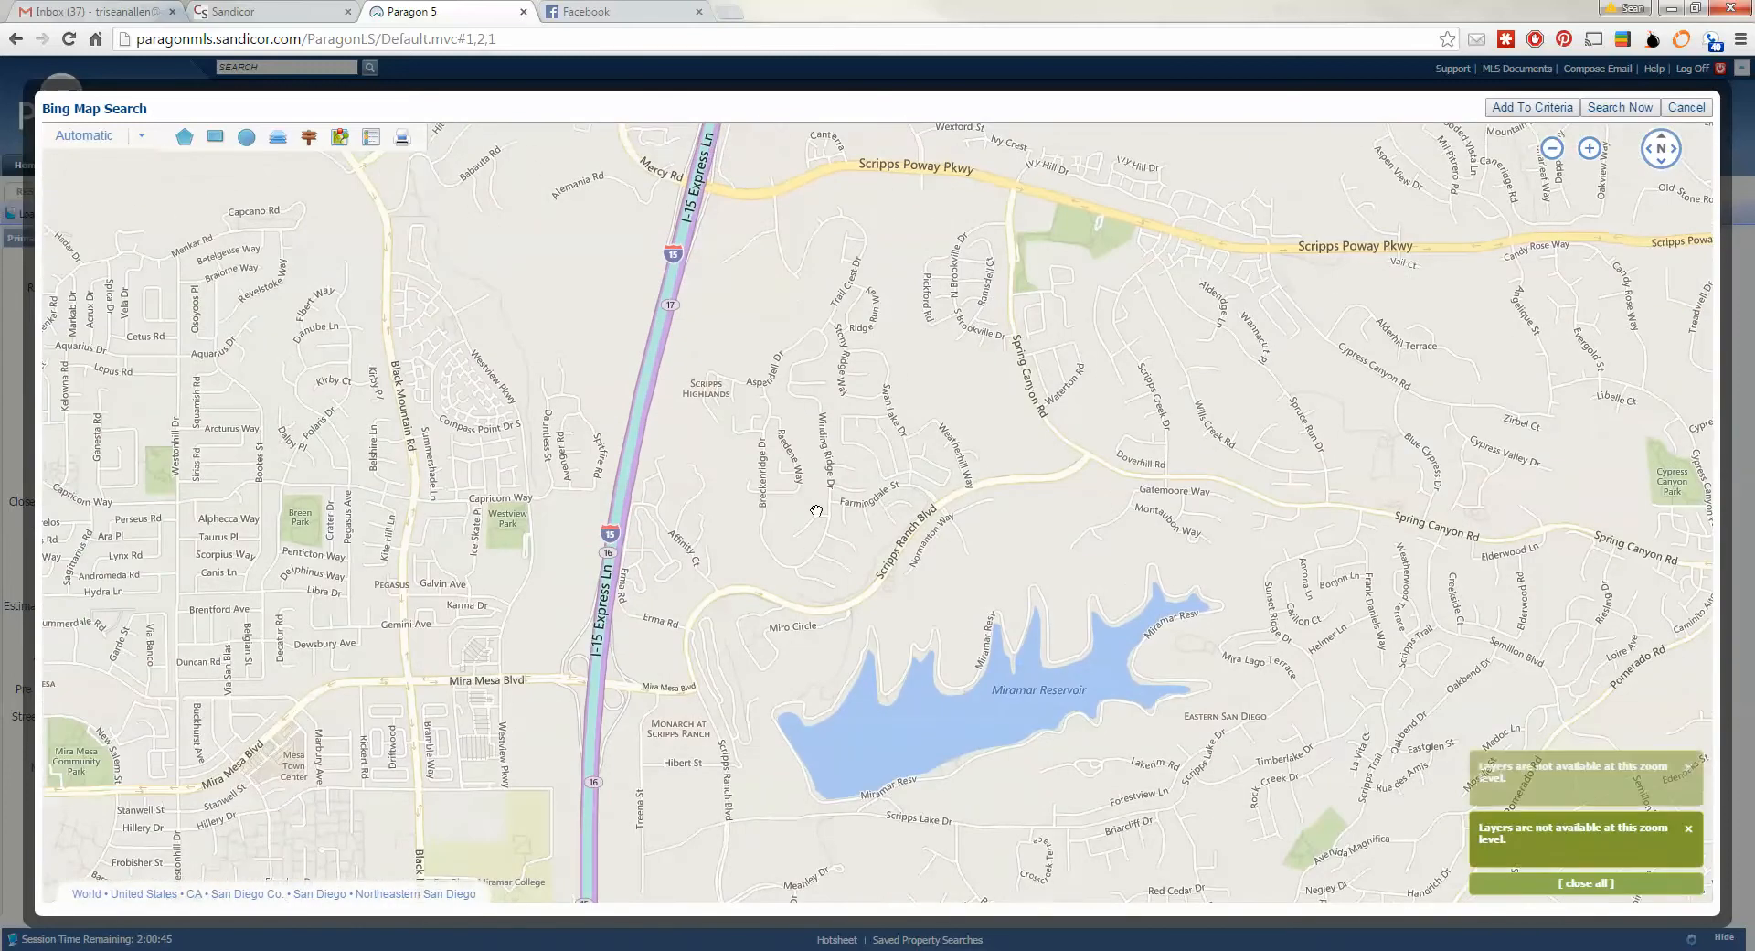
left_click_drag(816, 511, 729, 732)
left_click_drag(886, 321, 701, 451)
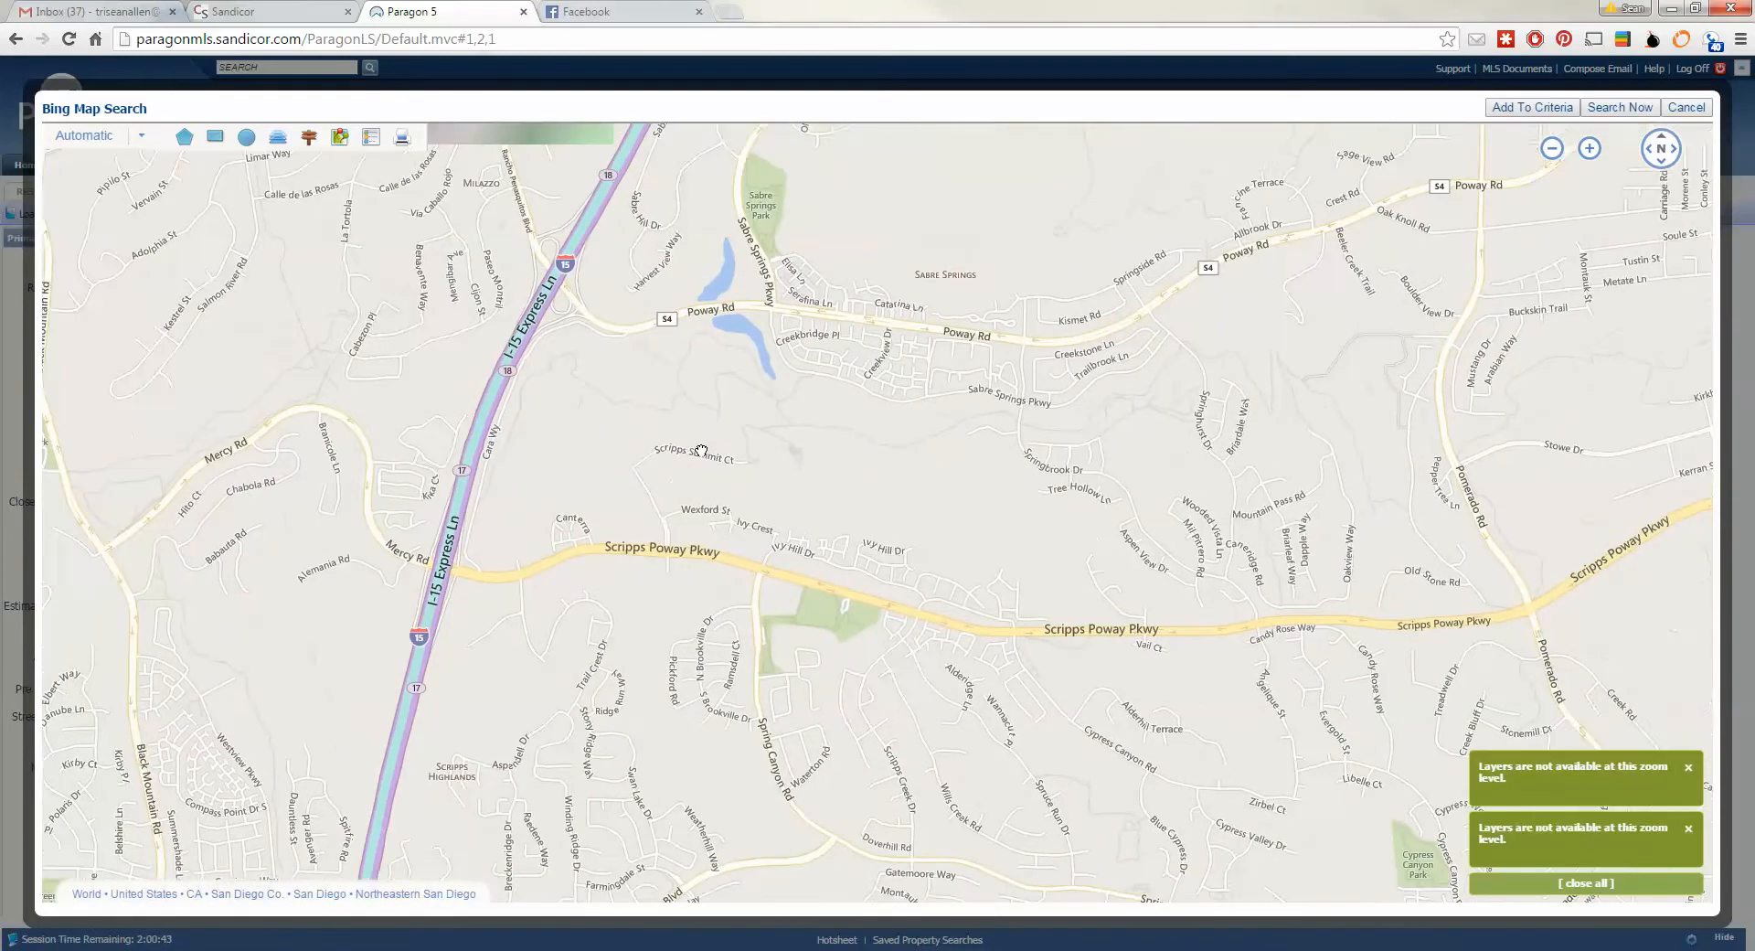
mouse_move(811, 508)
left_mouse_down()
mouse_move(772, 391)
mouse_move(807, 495)
left_mouse_up()
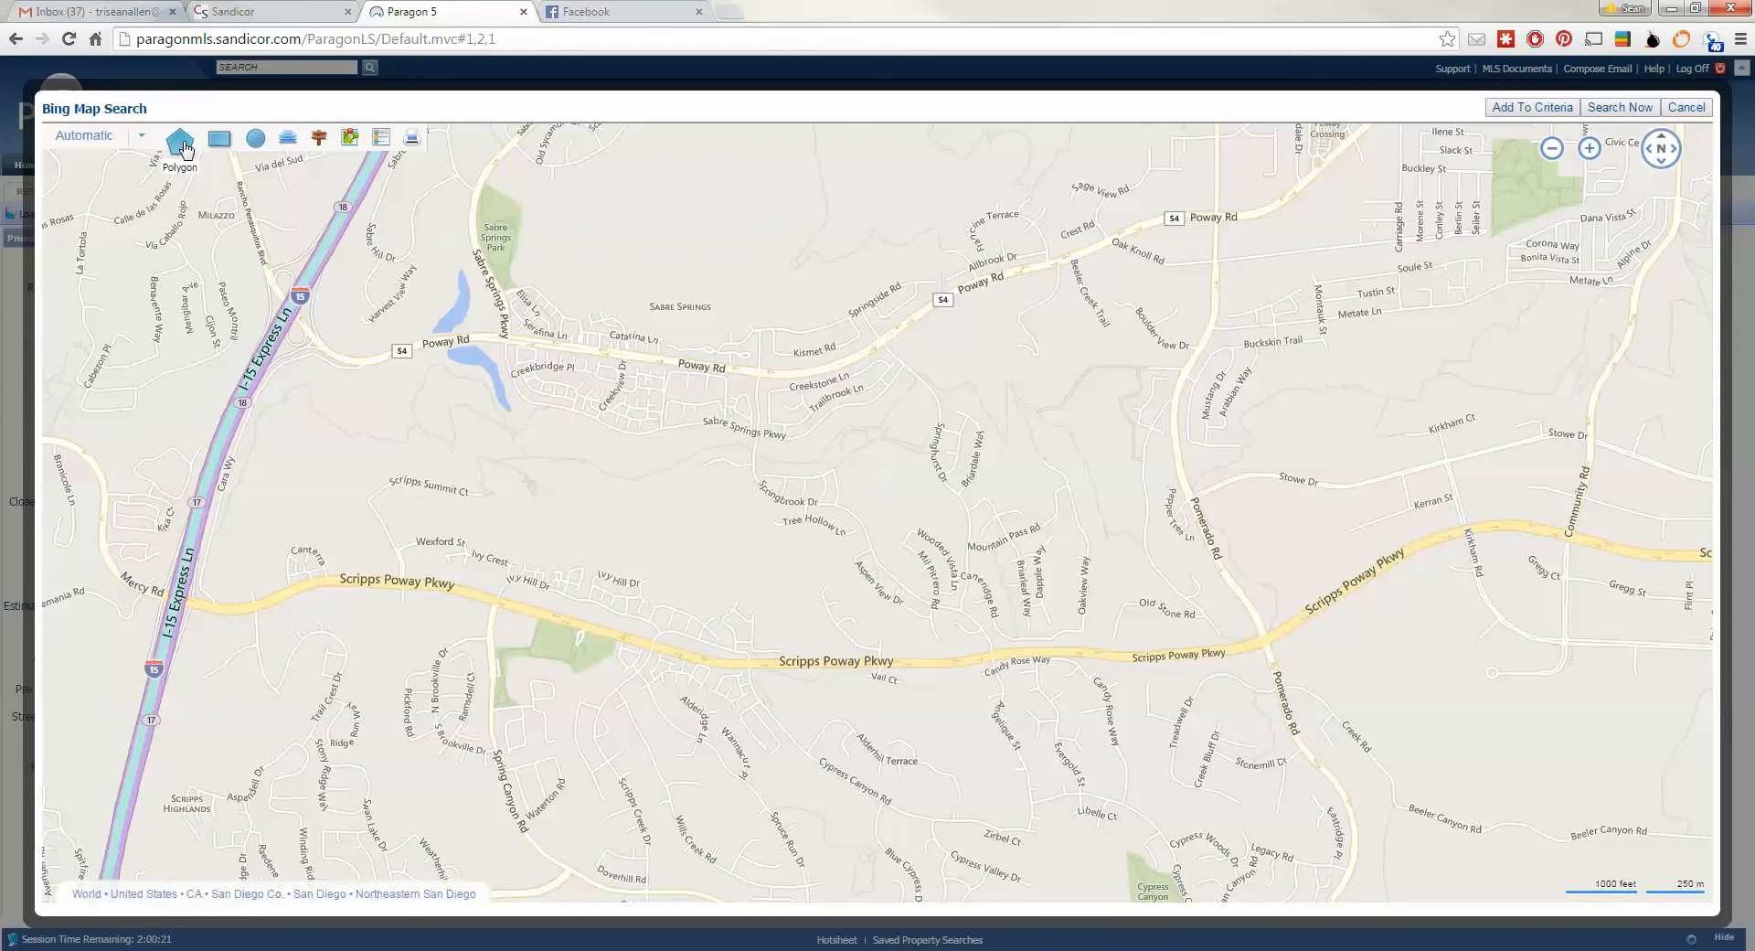
left_click(245, 145)
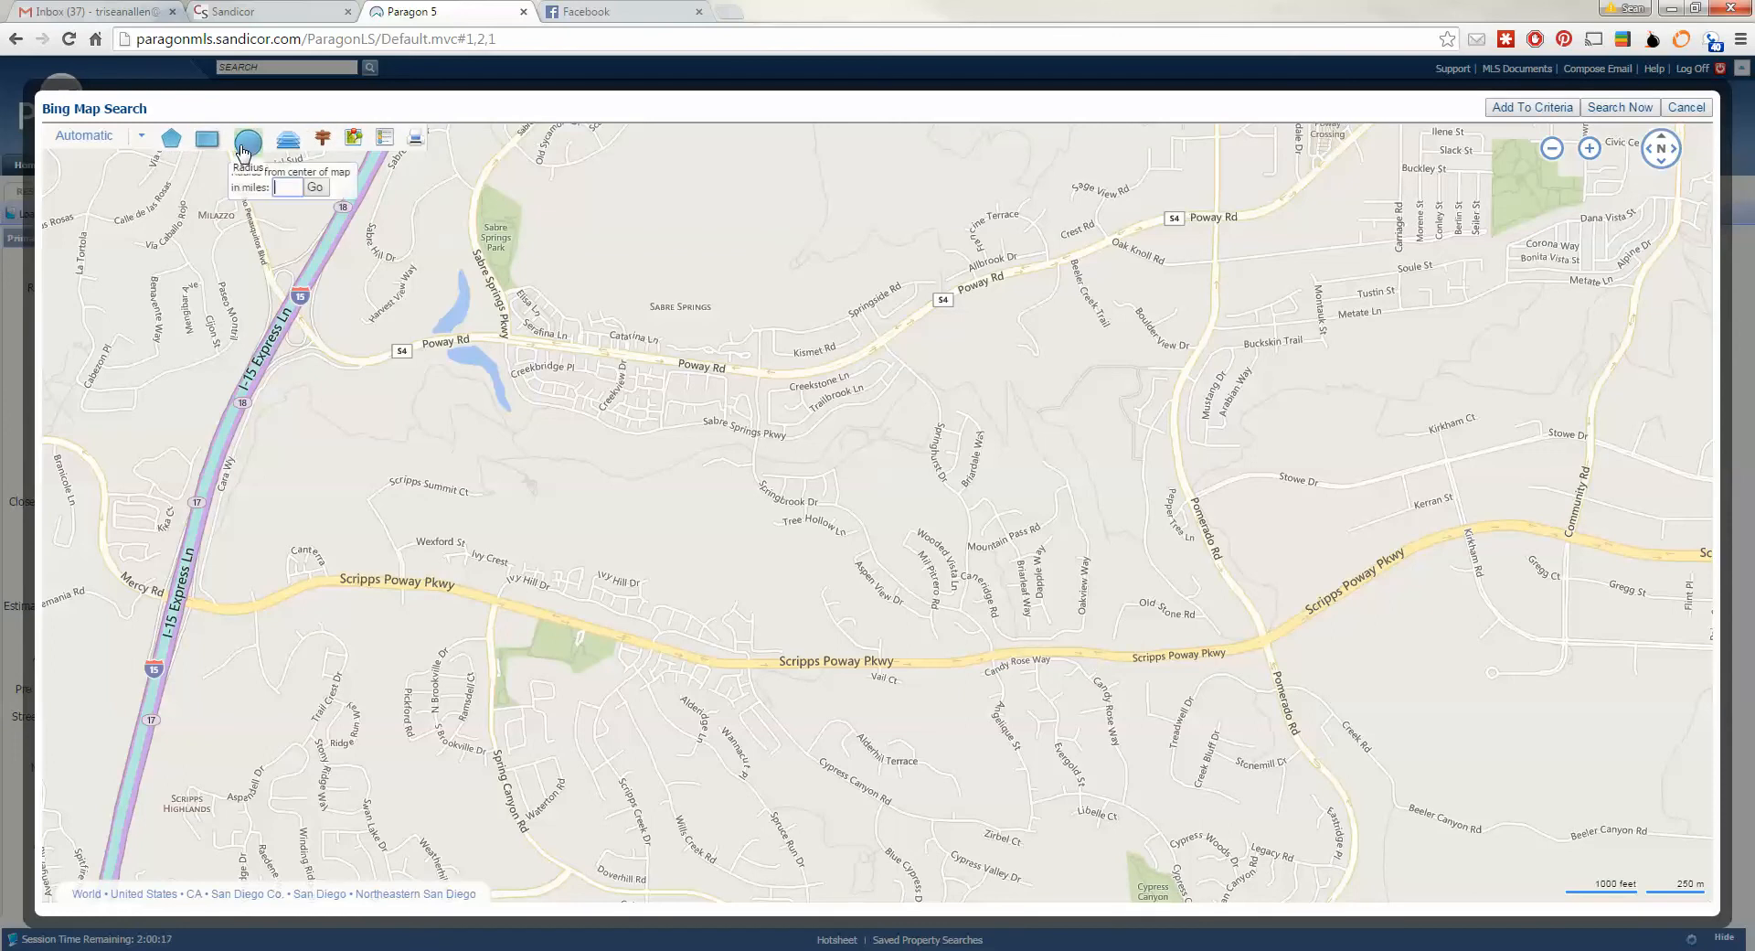
left_click(628, 419)
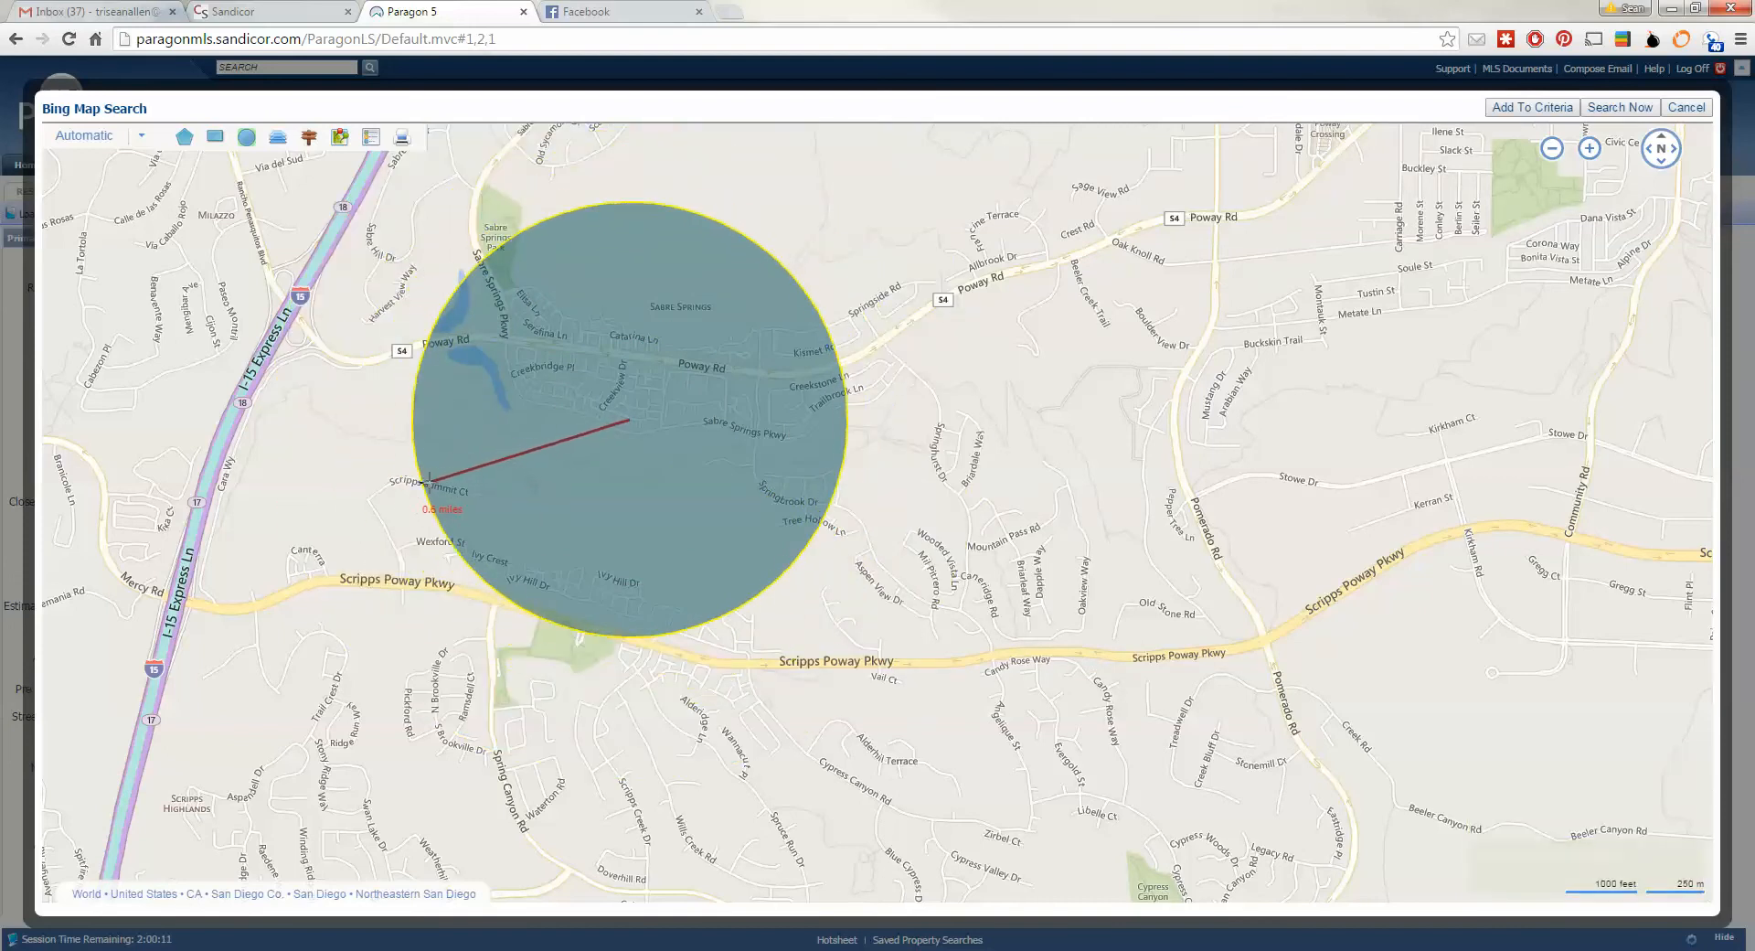
right_click(428, 483)
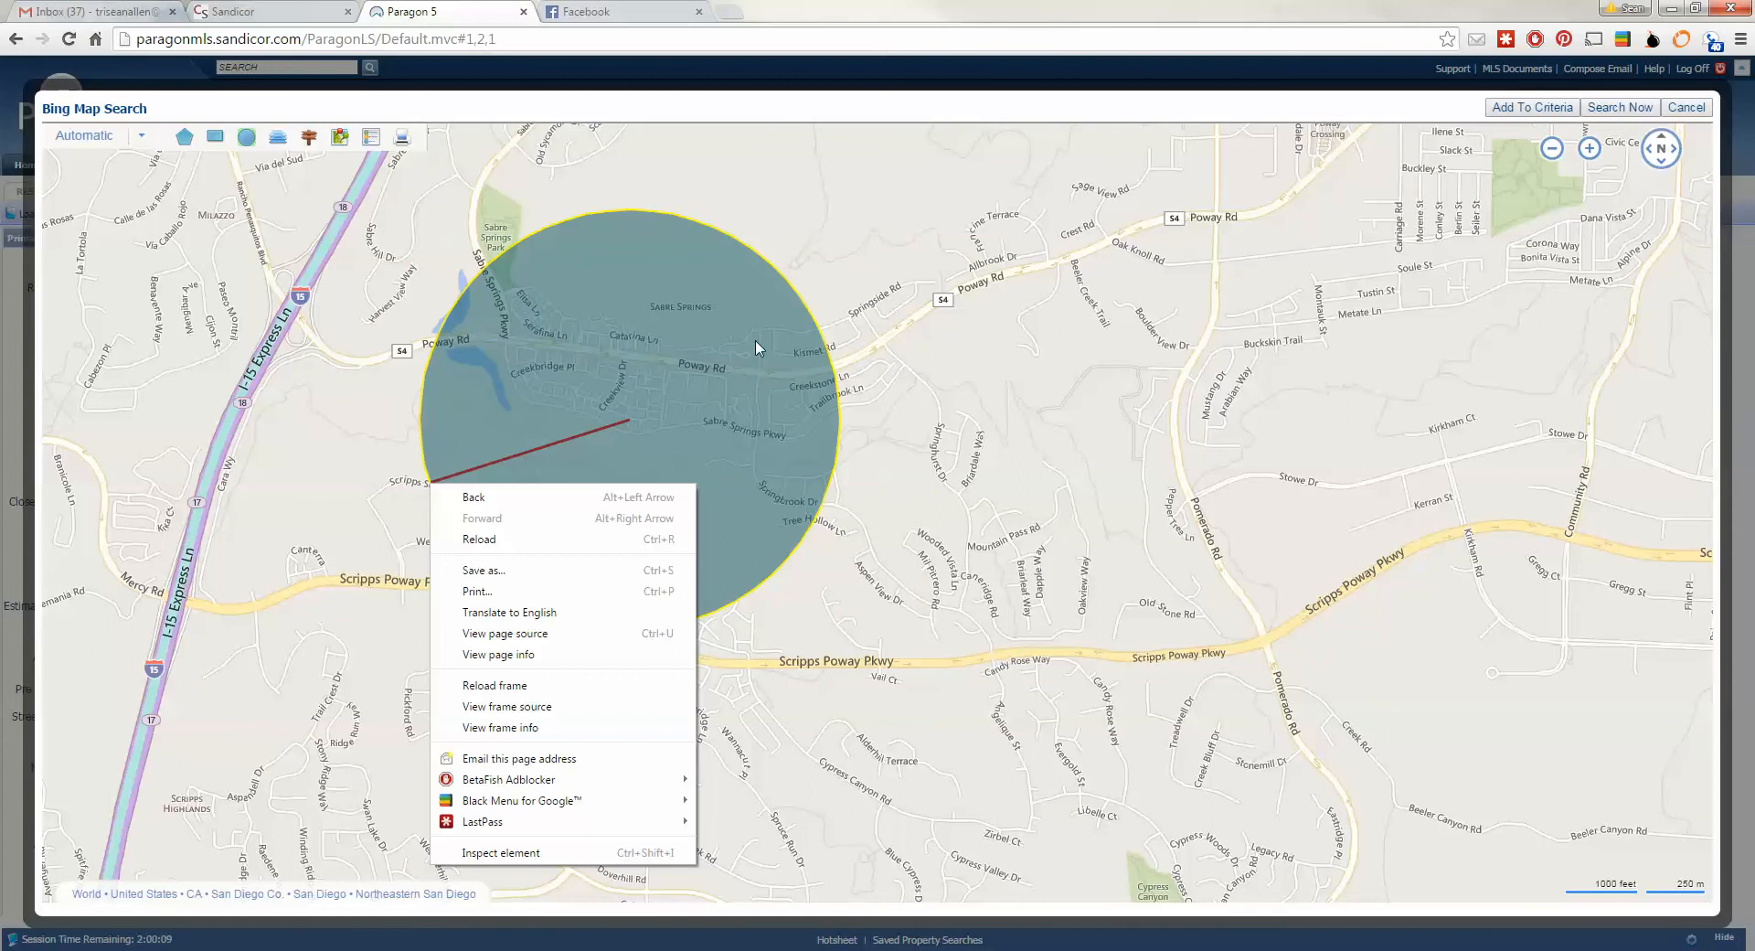
left_click(709, 416)
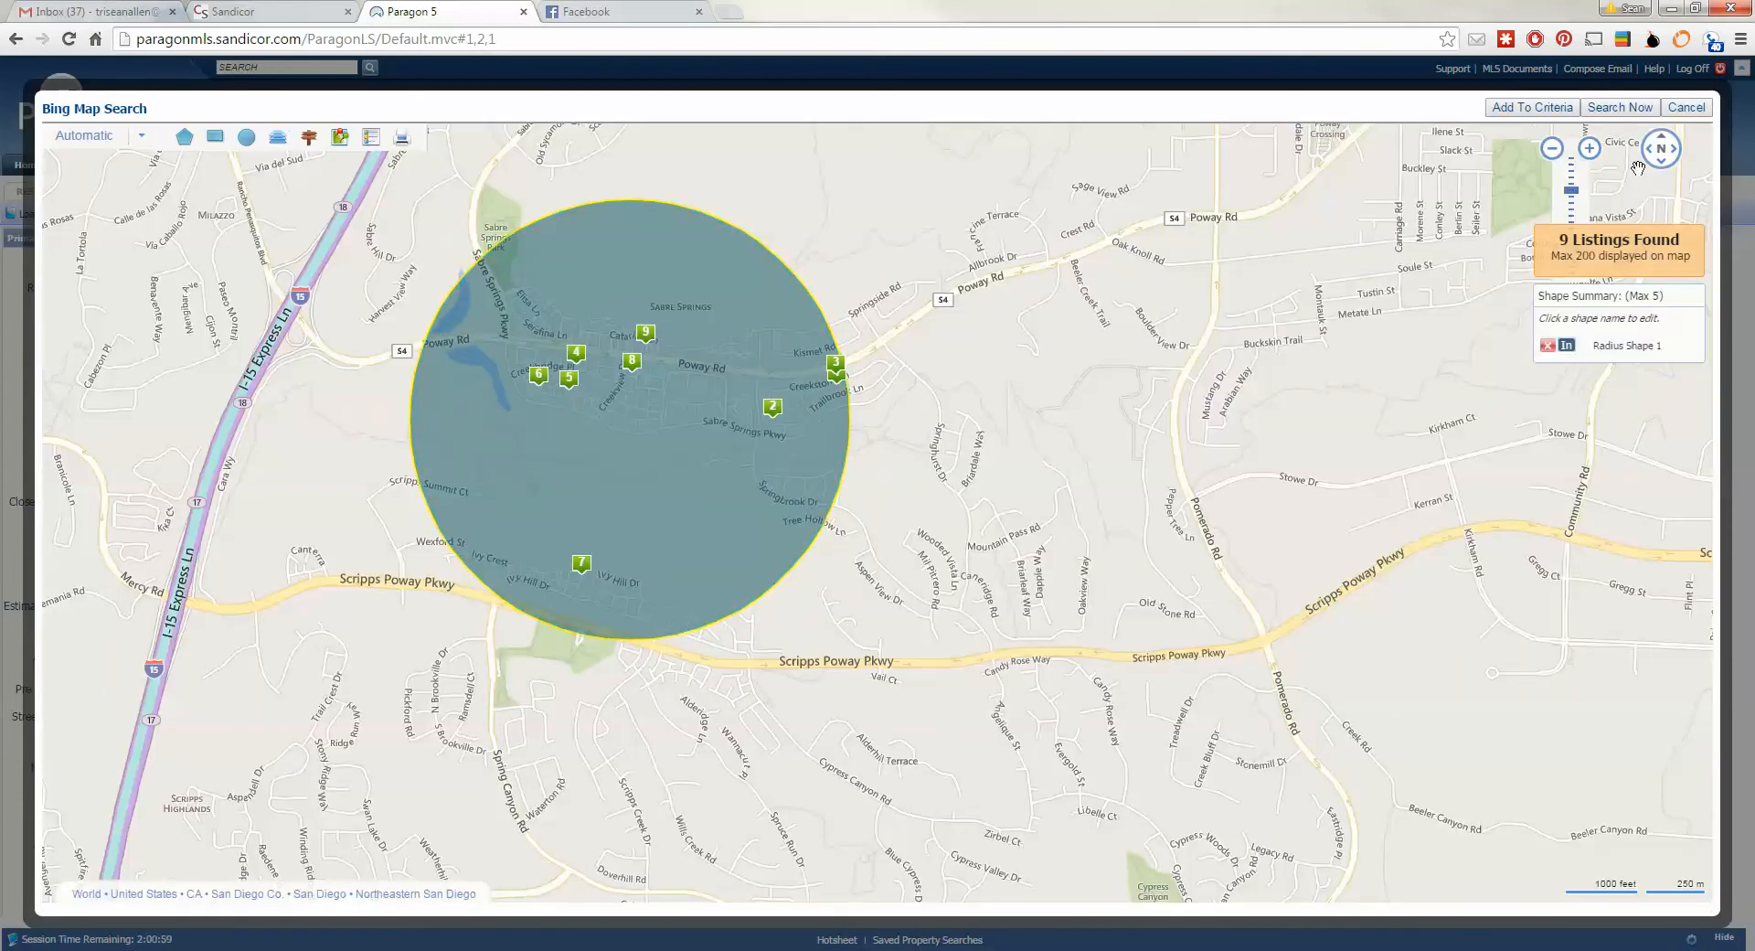
left_click(1543, 347)
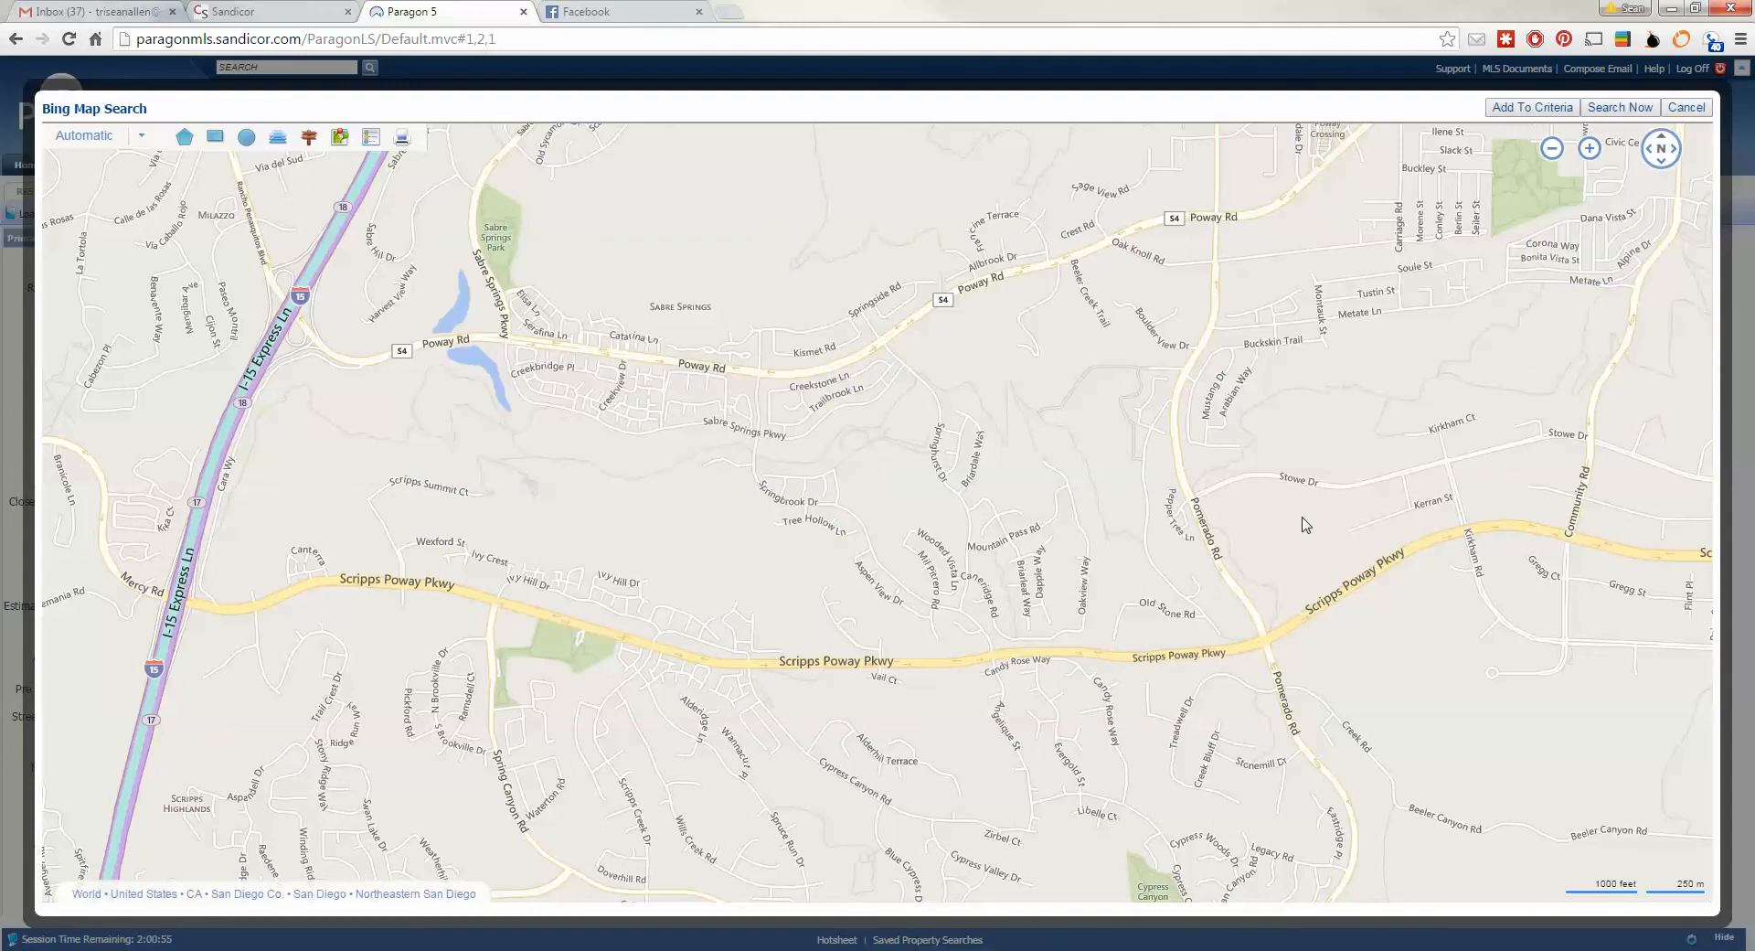
left_click(184, 137)
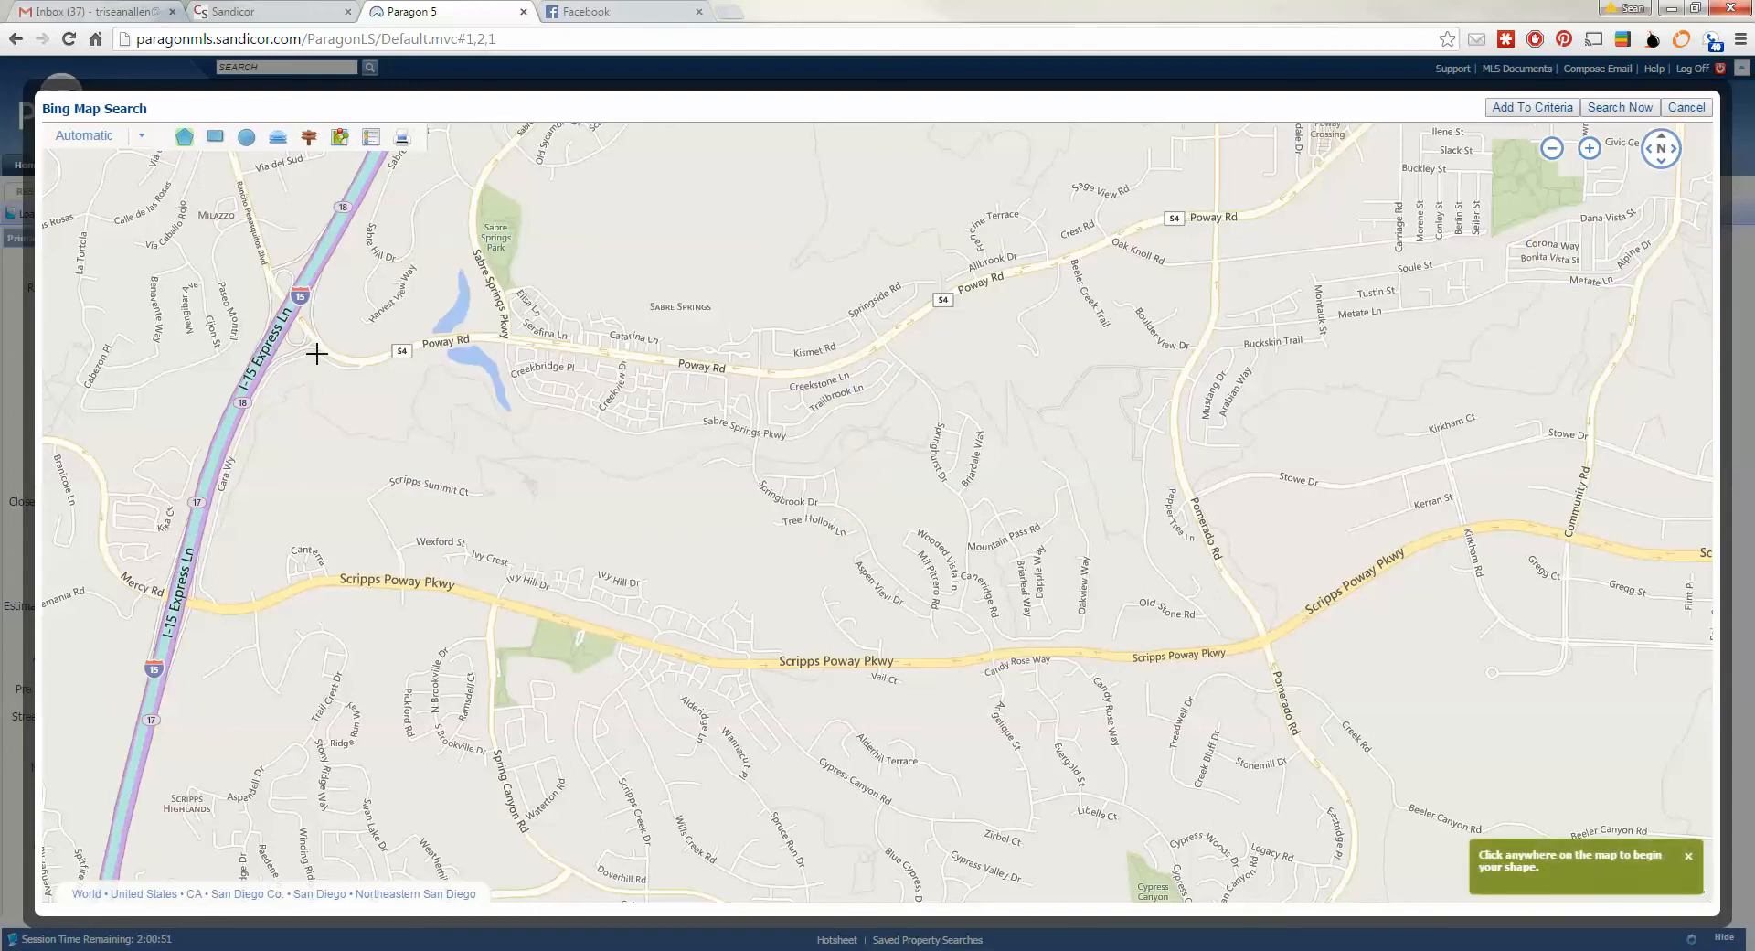
left_click(288, 328)
left_click(197, 600)
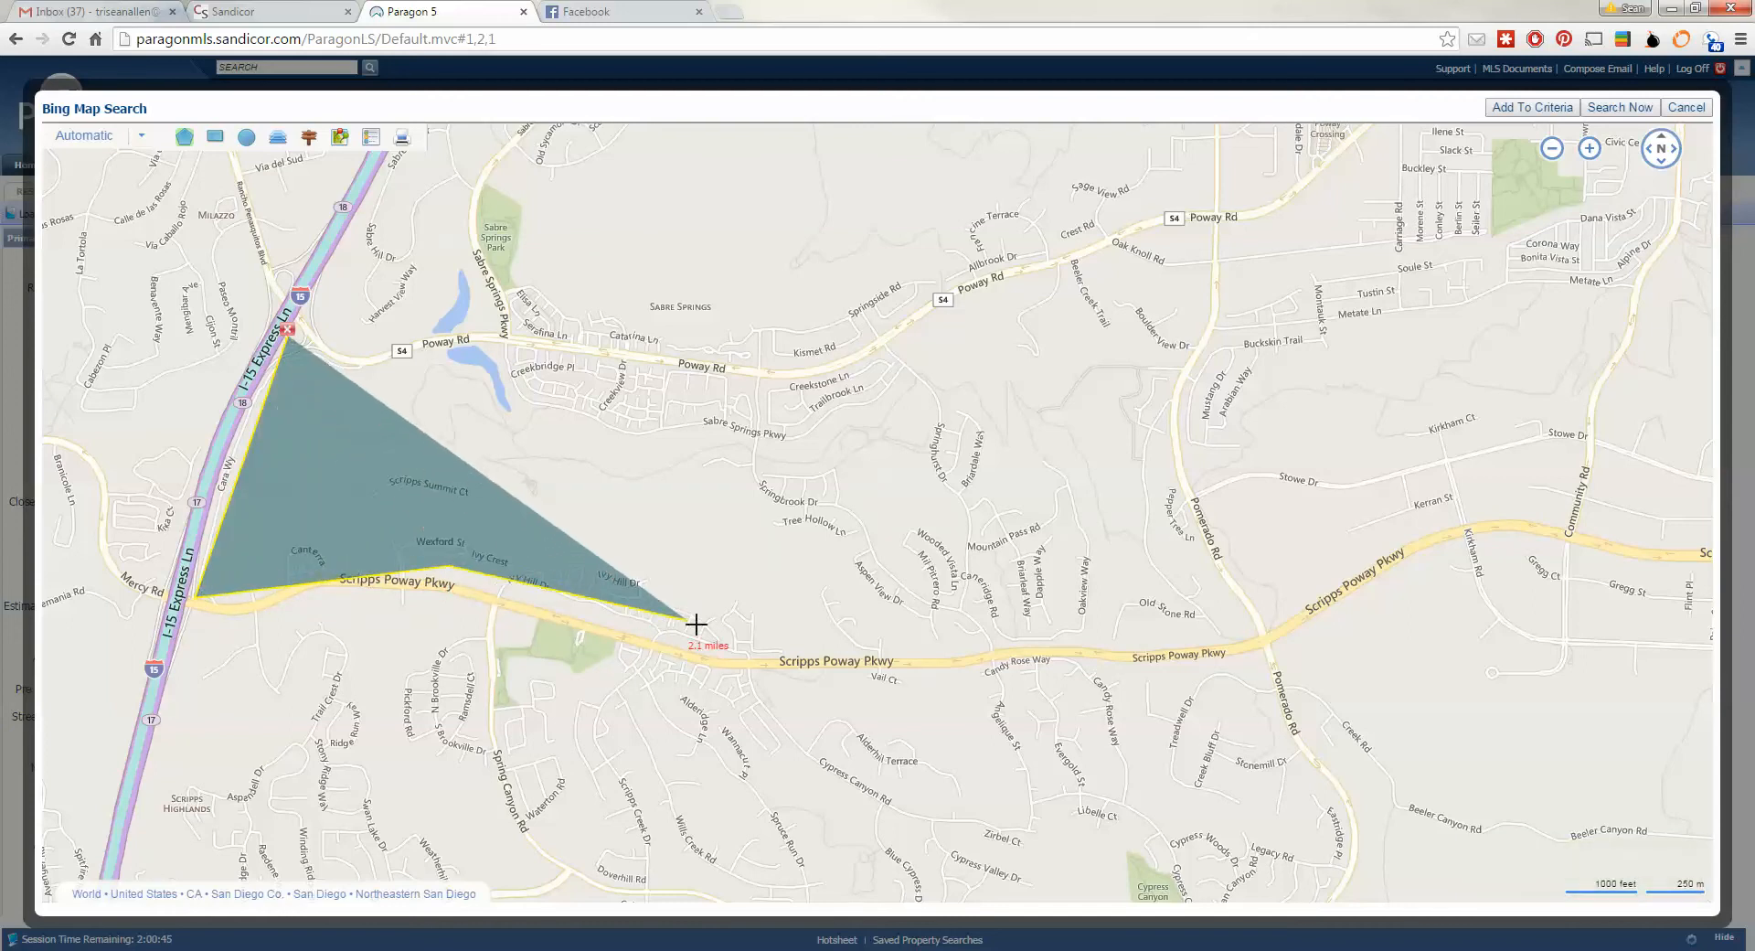
left_click(756, 656)
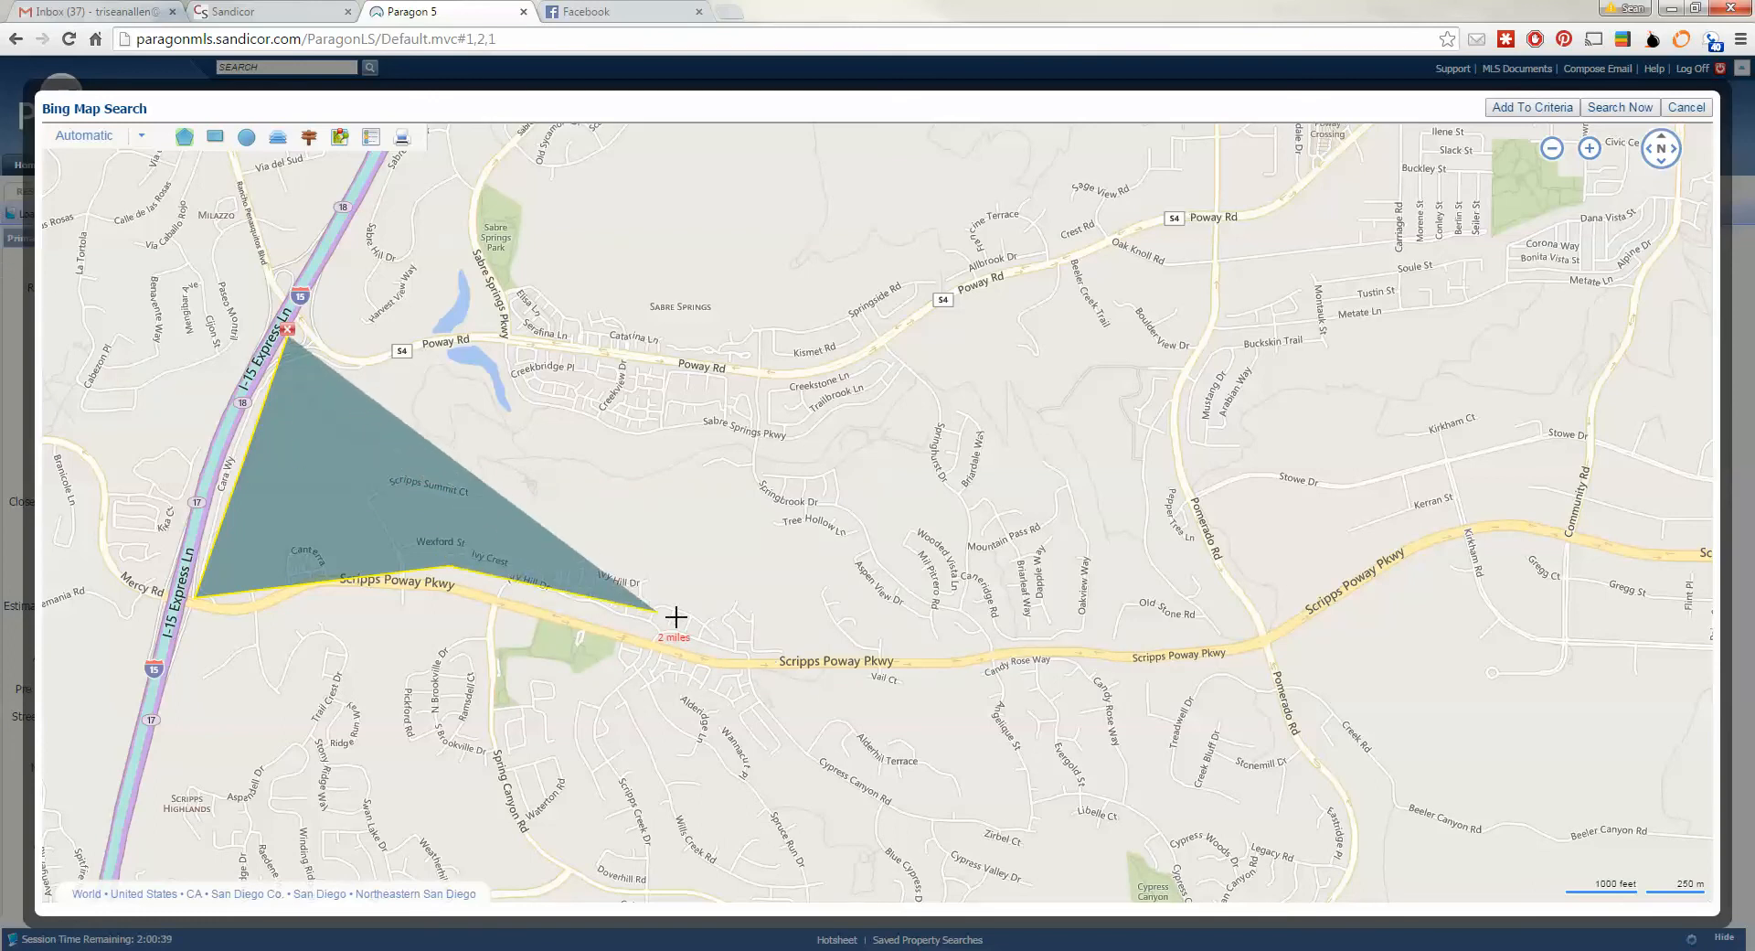
left_click(745, 660)
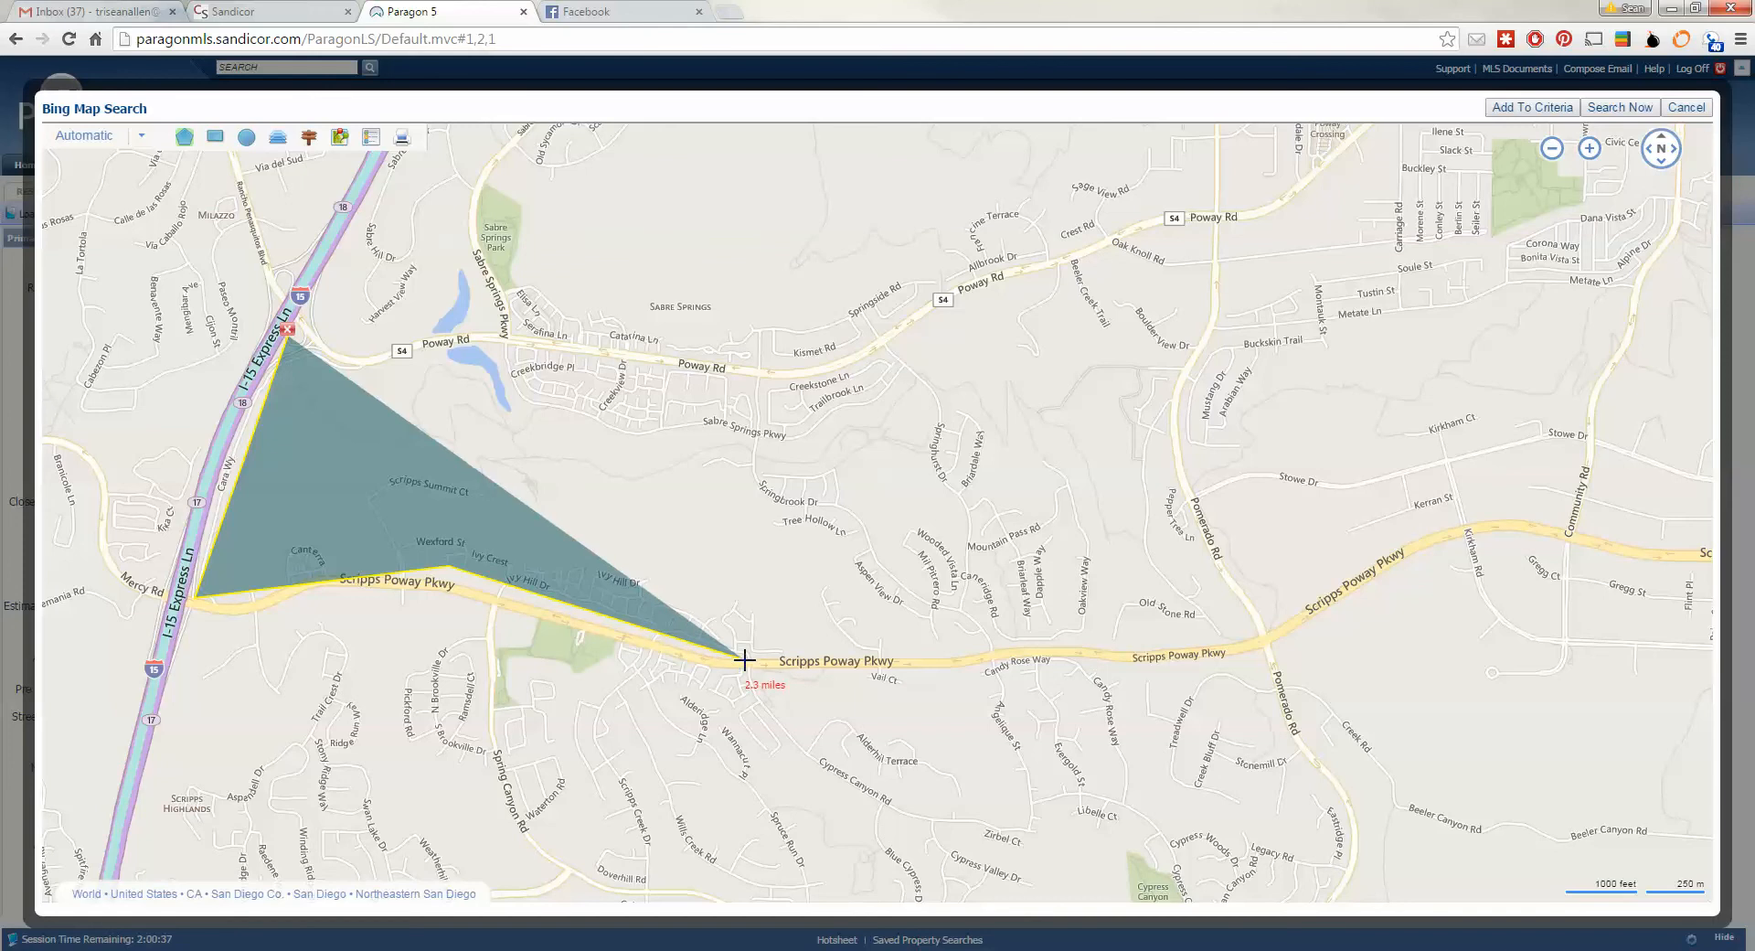
left_click(1254, 639)
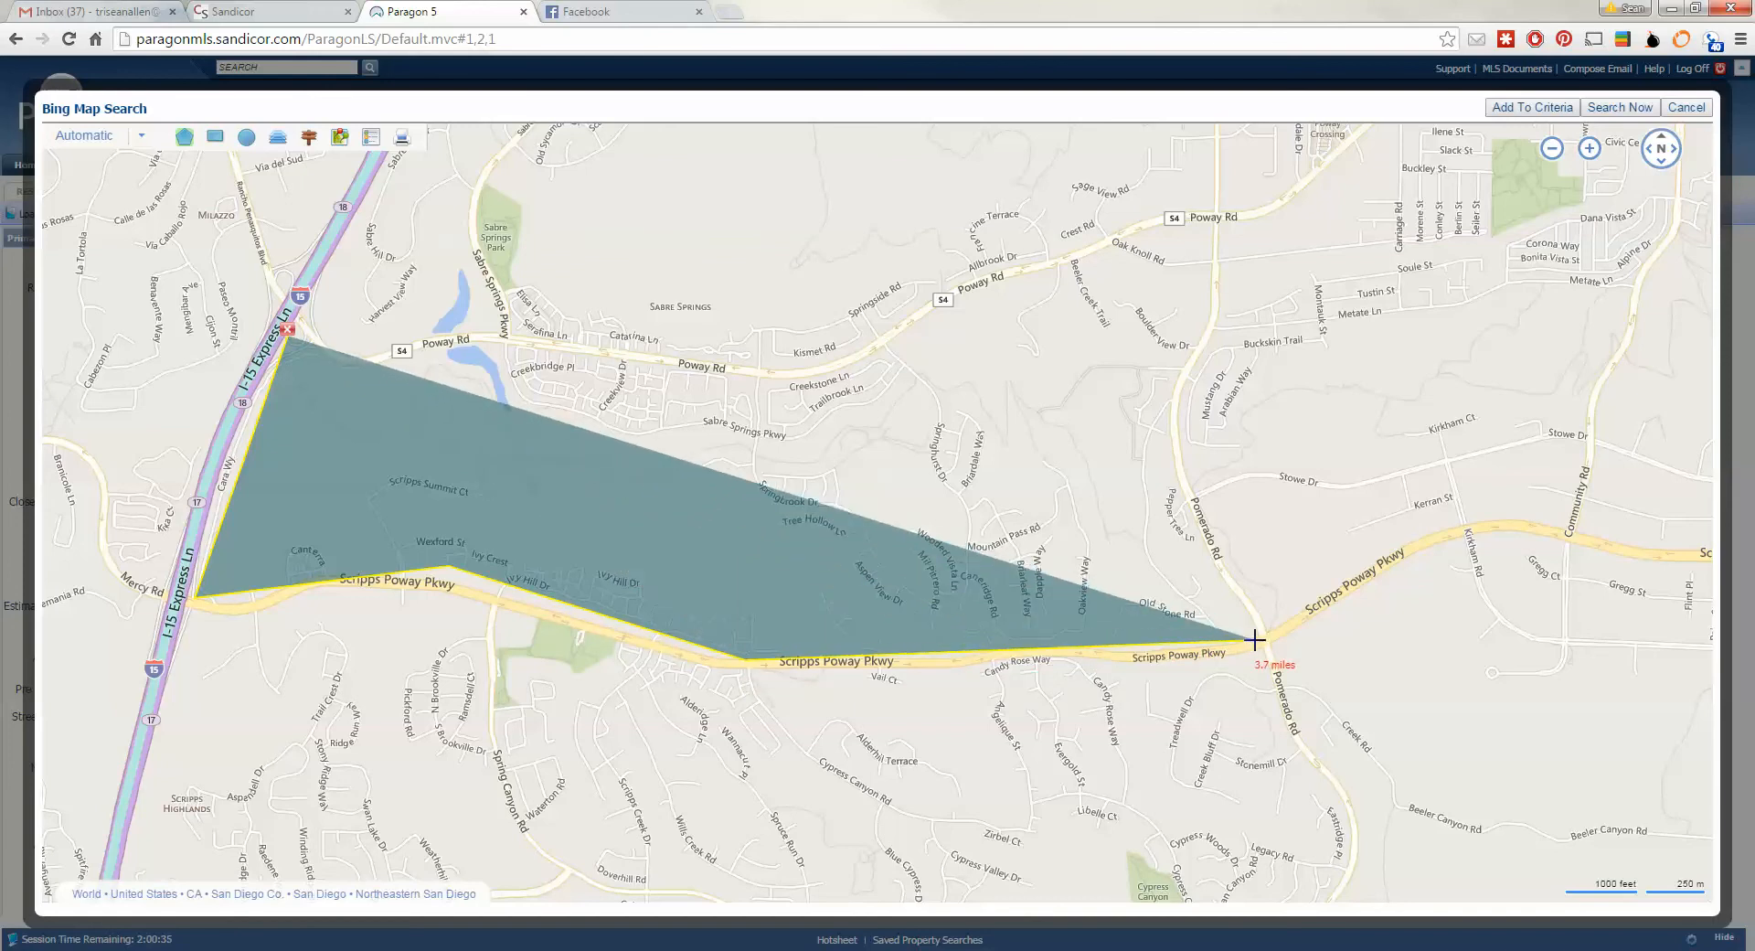
left_click(1092, 365)
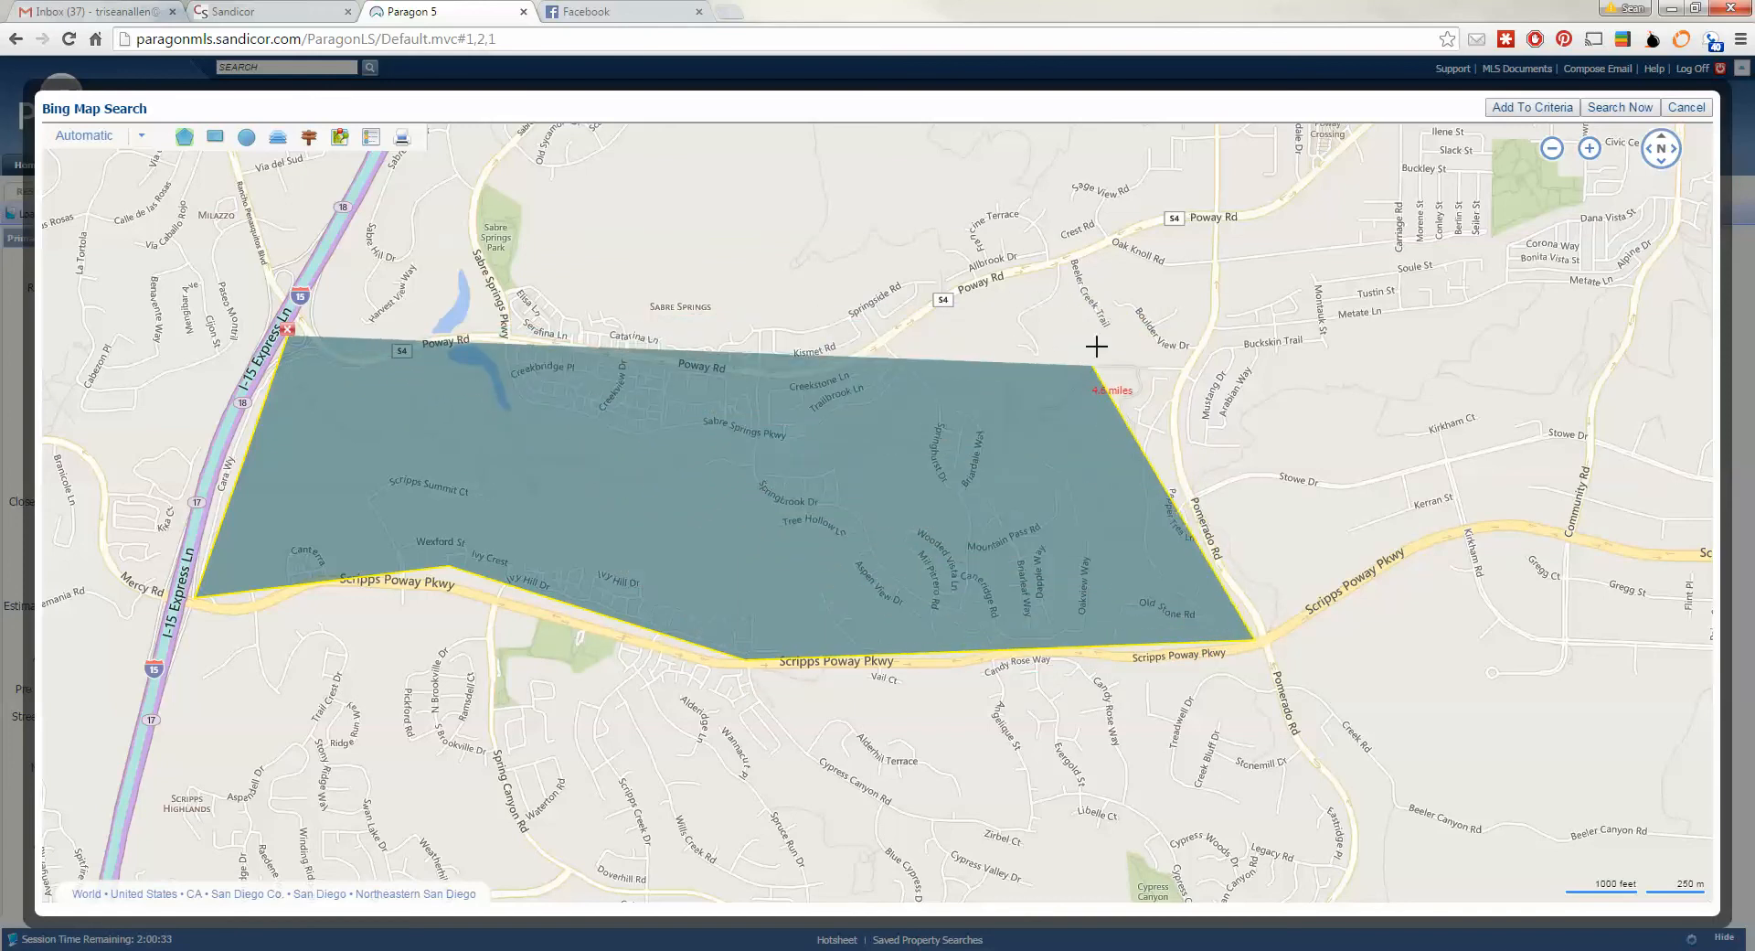
left_click(1153, 261)
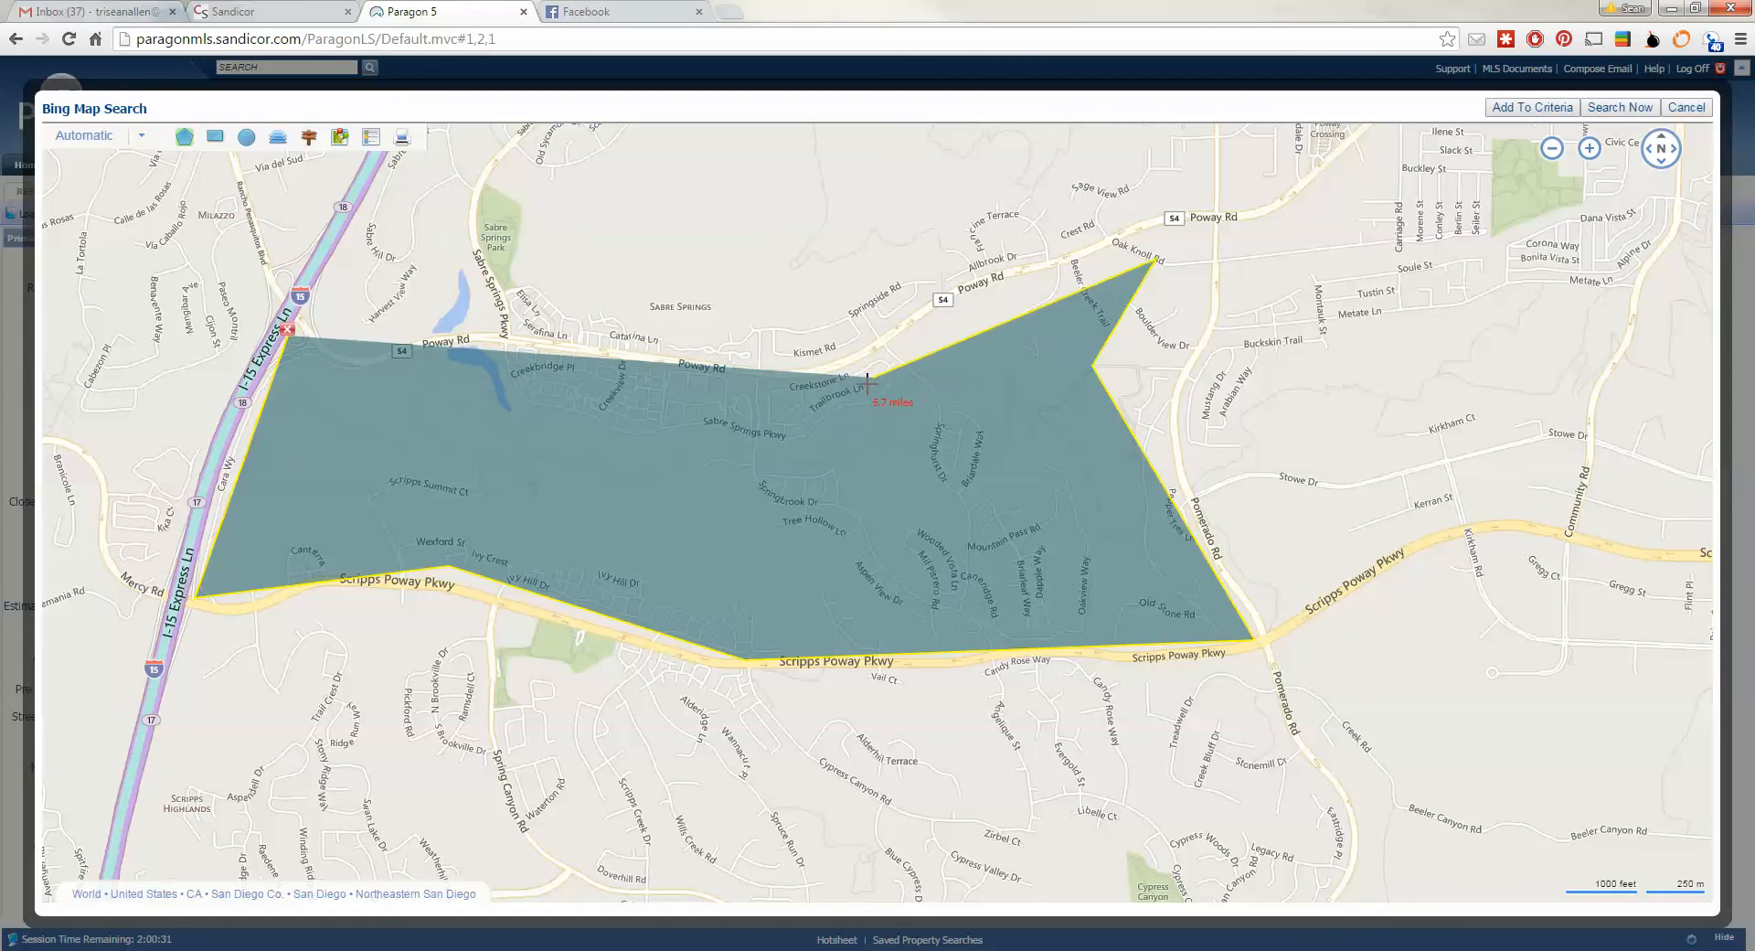
left_click(864, 372)
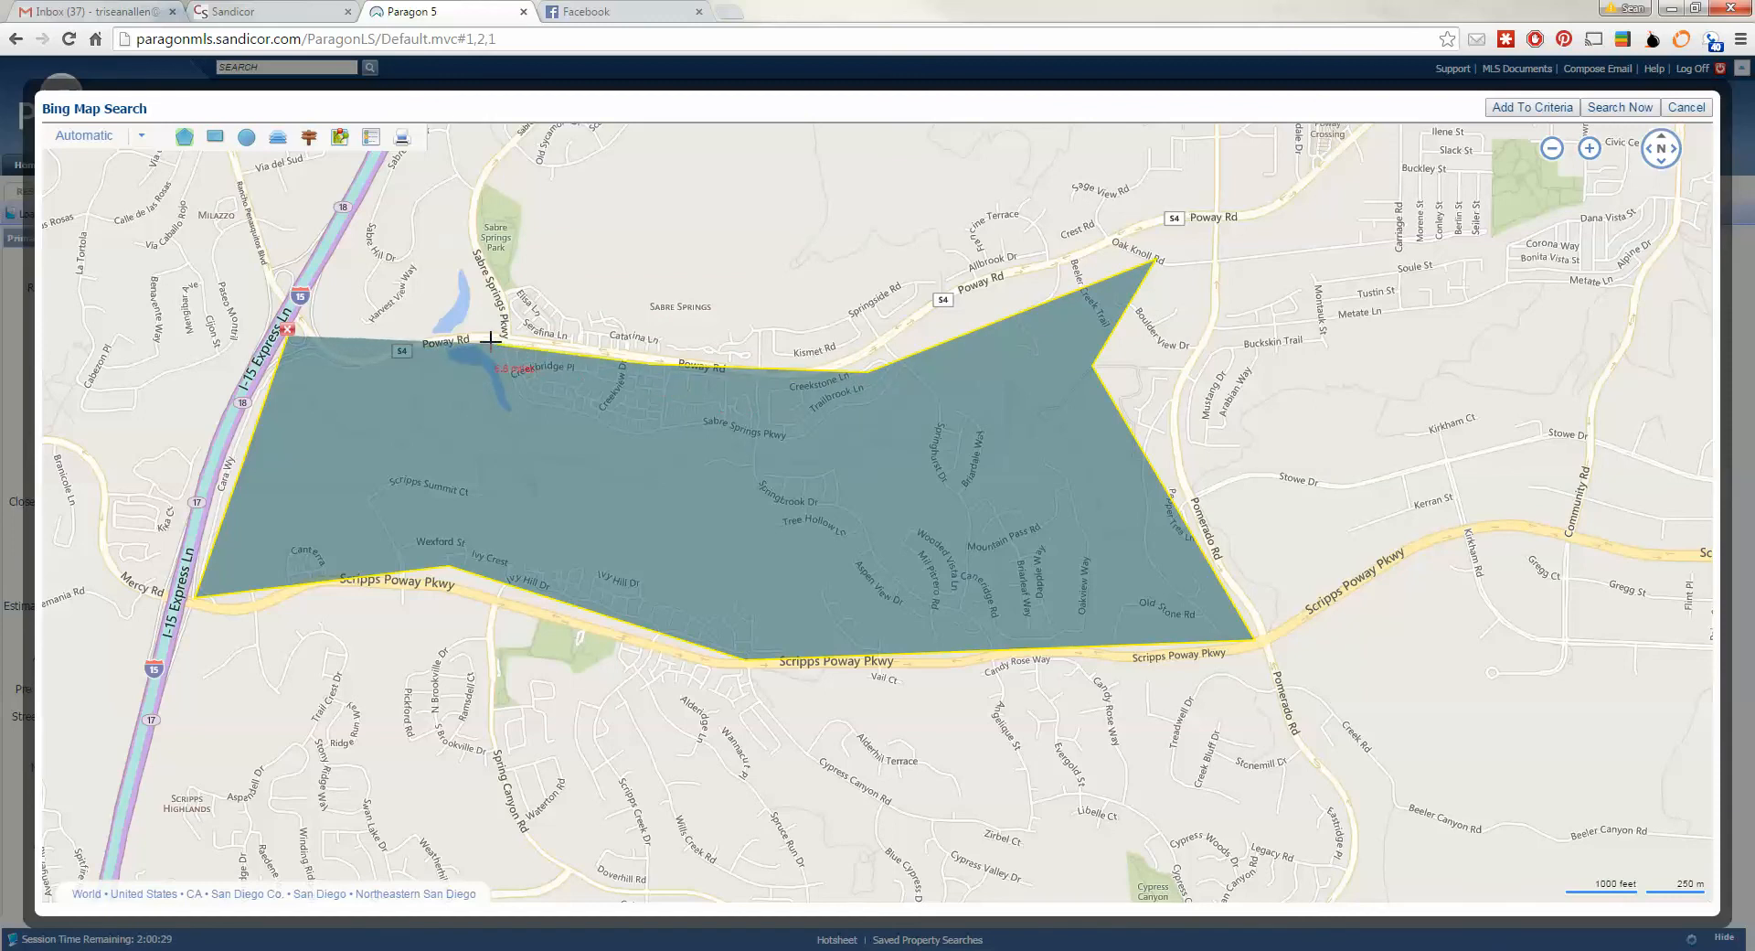
left_click(287, 335)
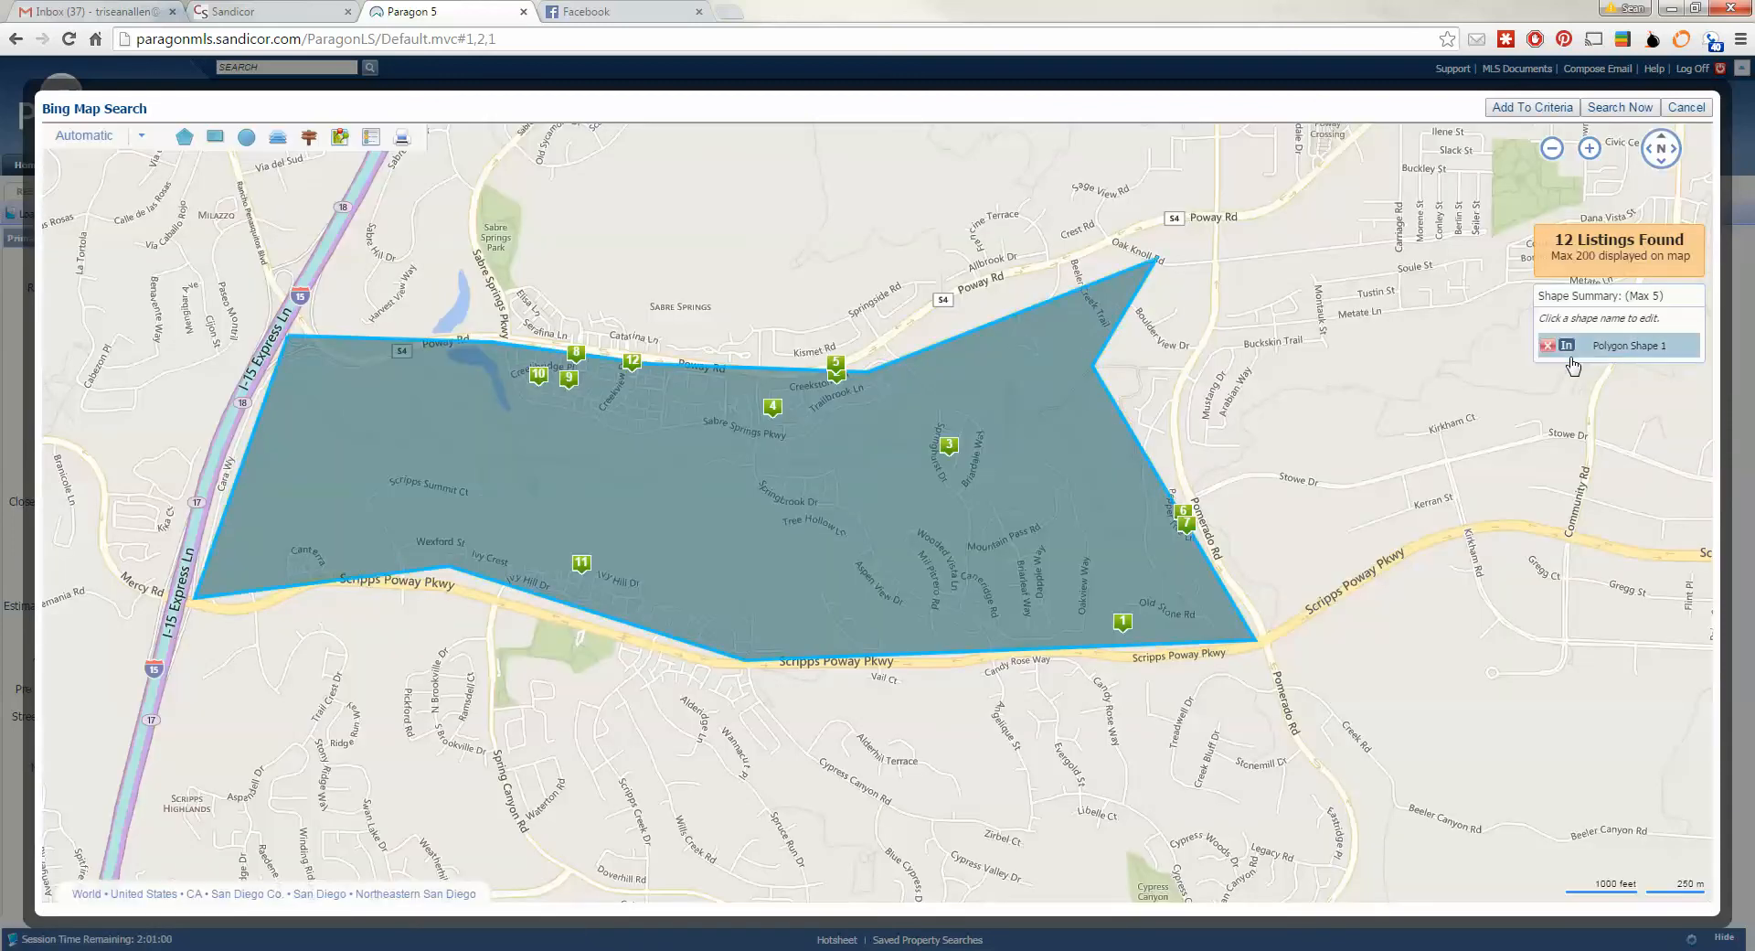
left_click(1547, 346)
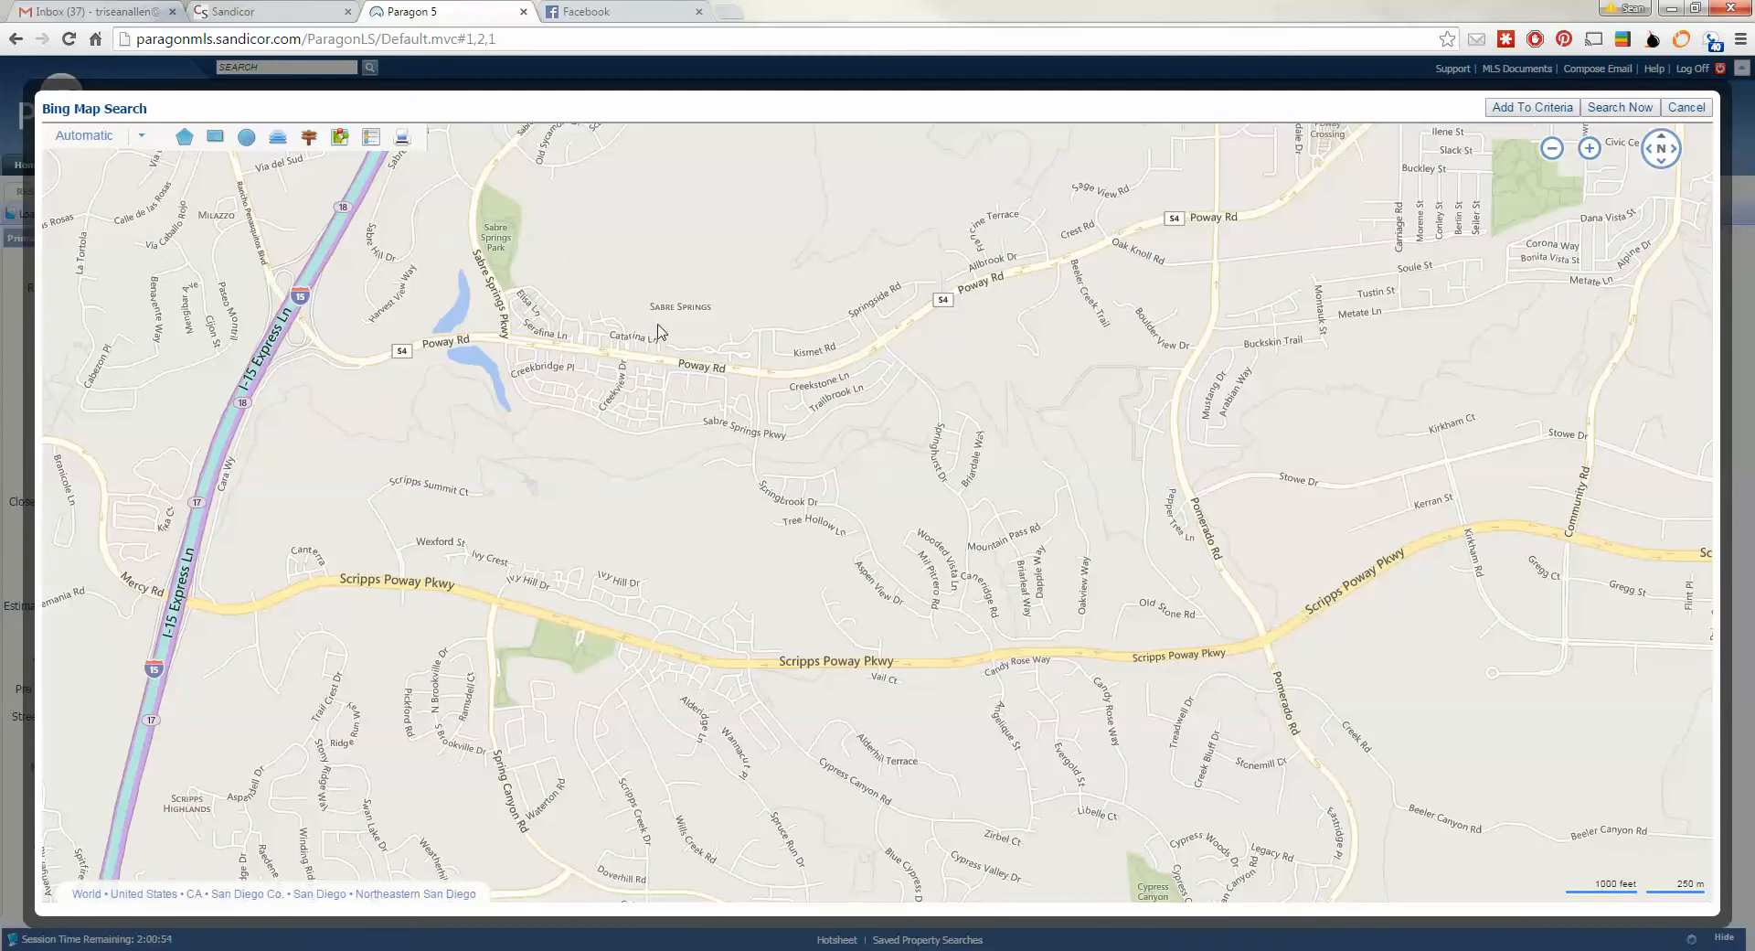
- Draw a polygon around Sabre Springs north of Poway Rd and add it to the criteria
left_click(183, 136)
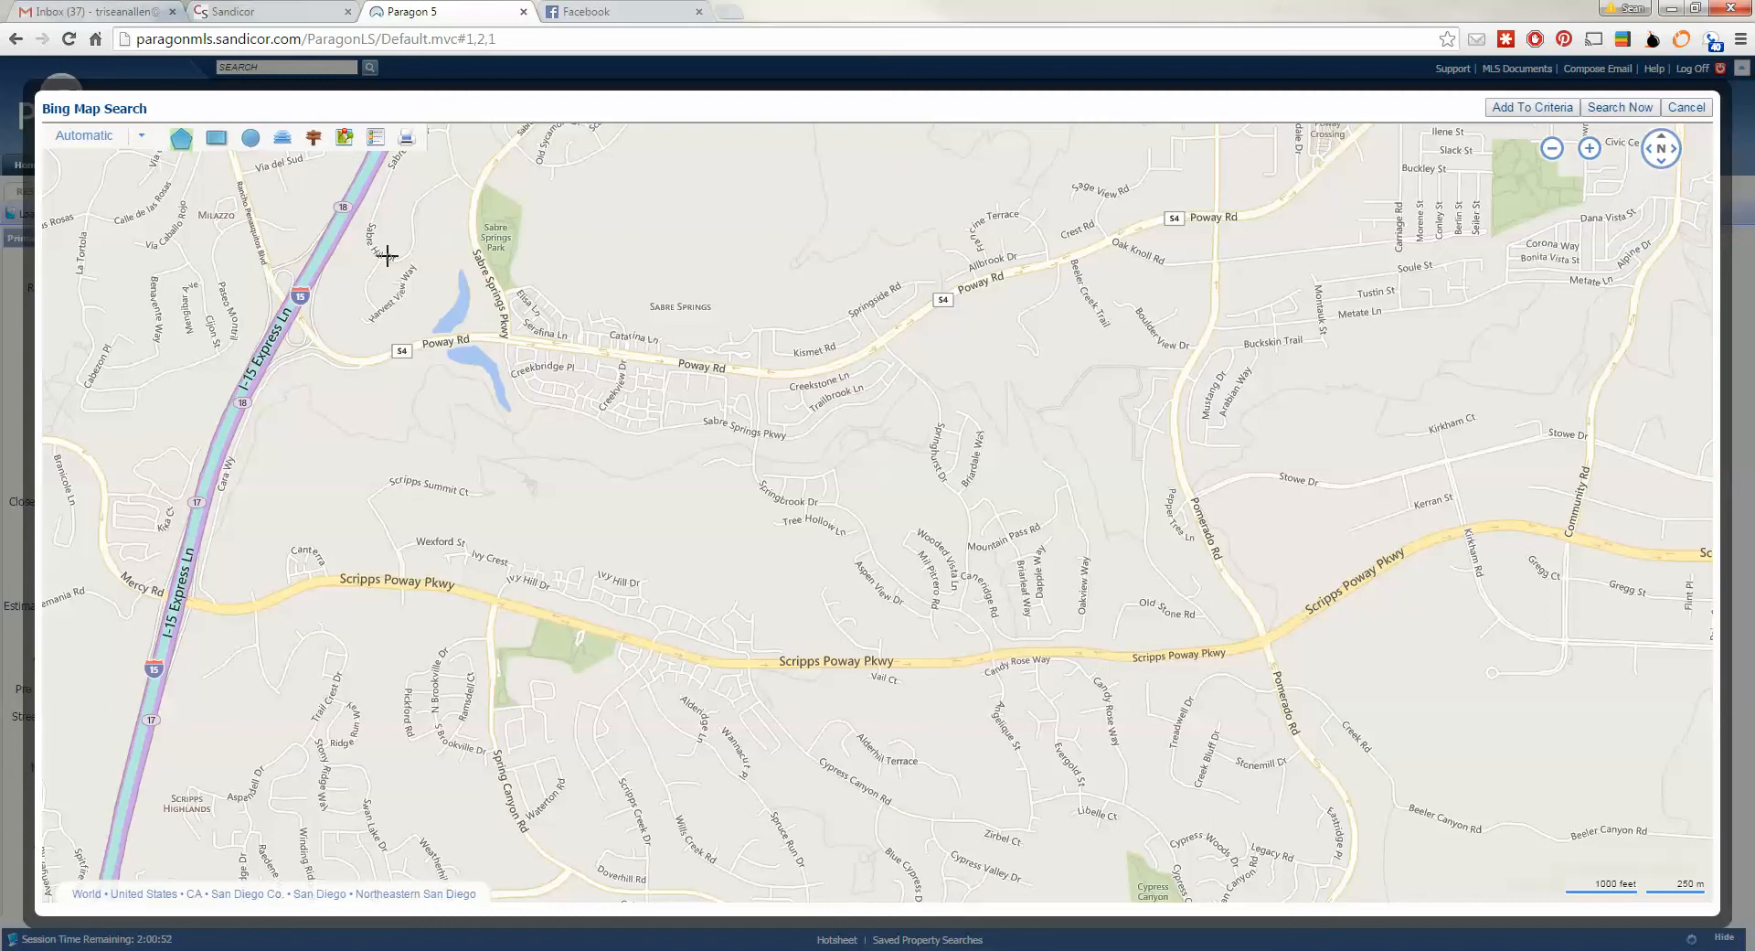
left_click(508, 340)
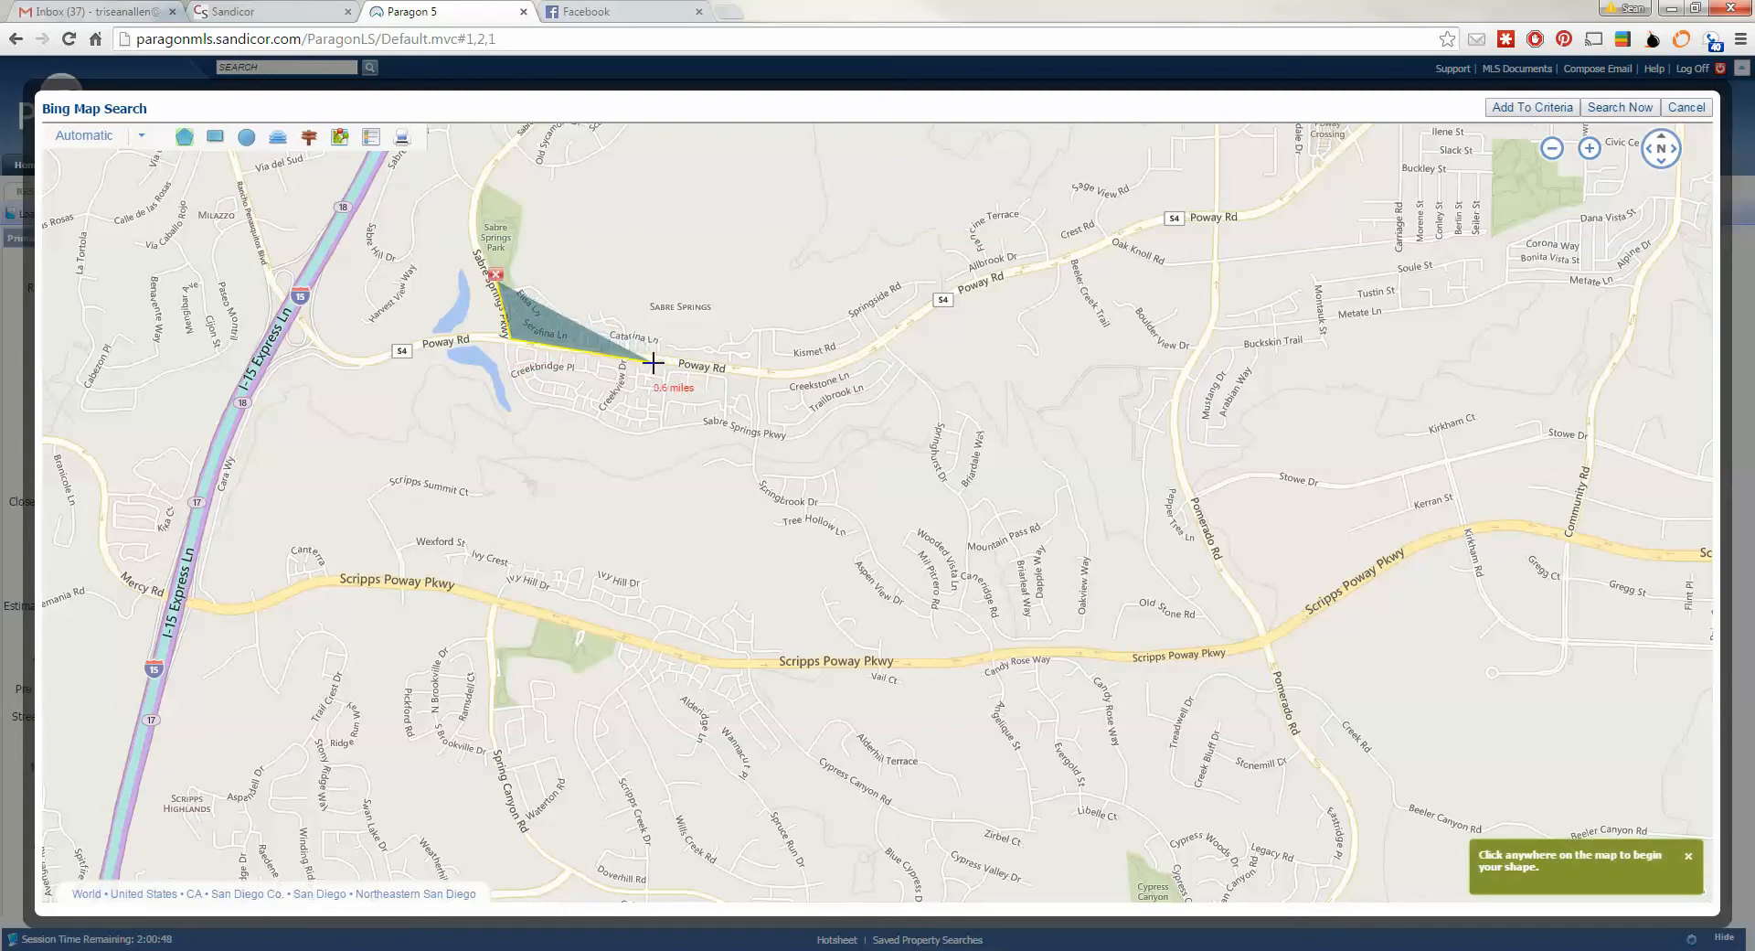
left_click(791, 376)
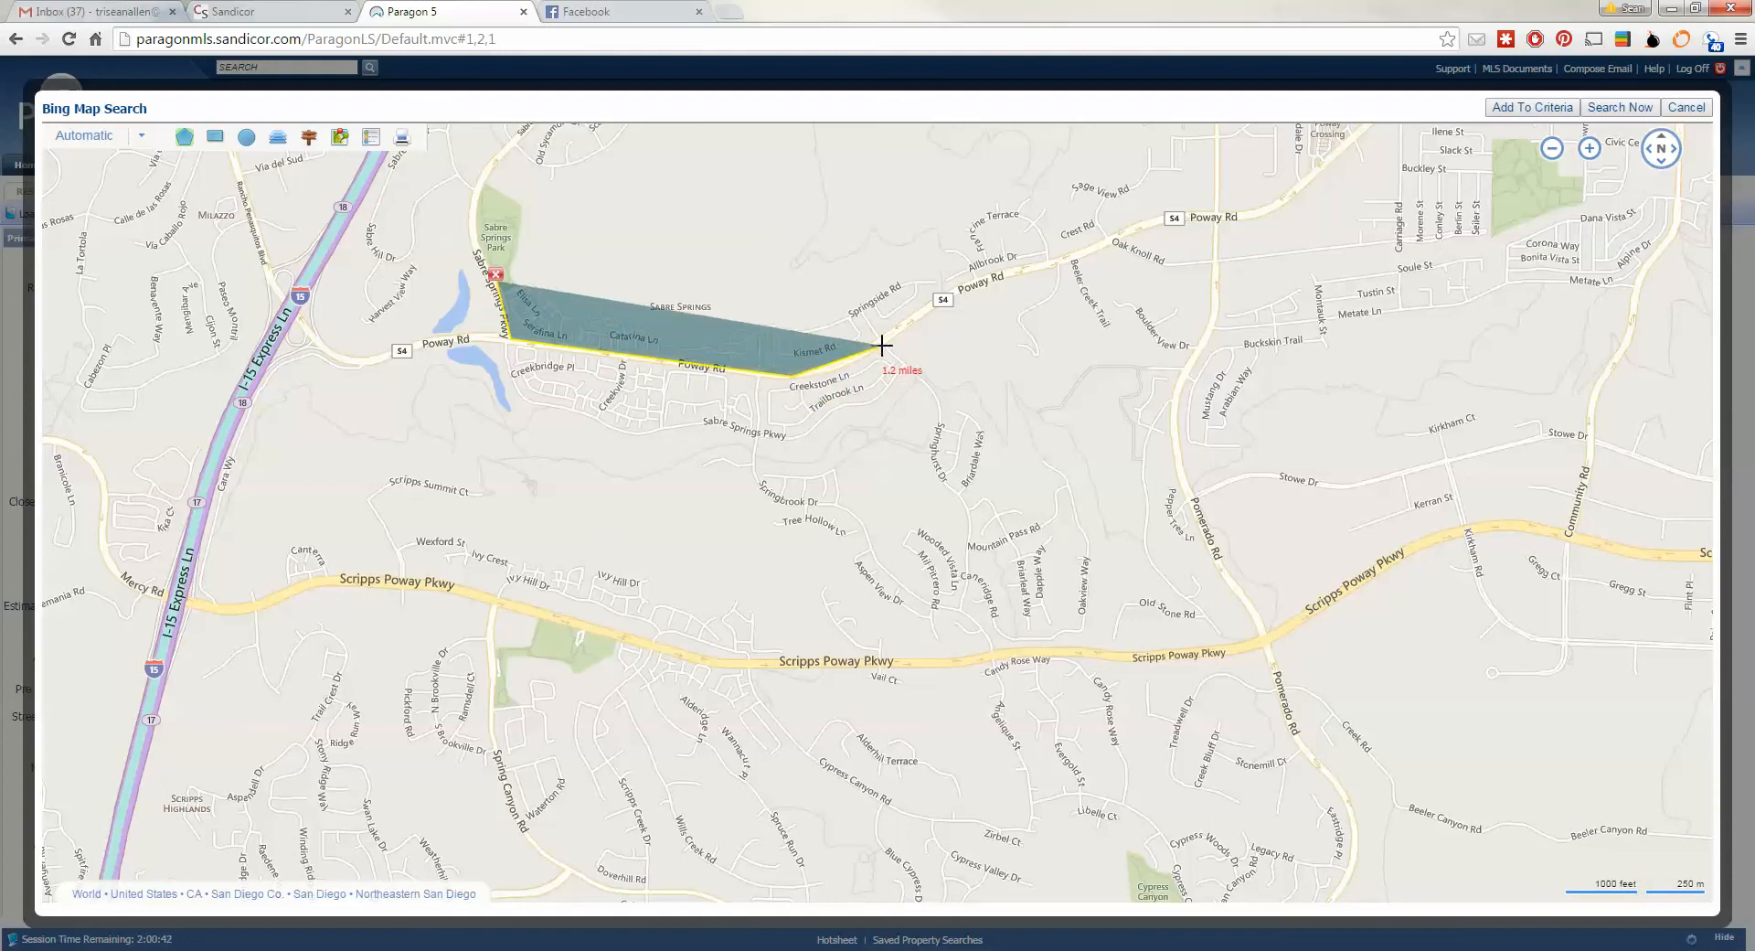
left_click(883, 347)
left_click(850, 297)
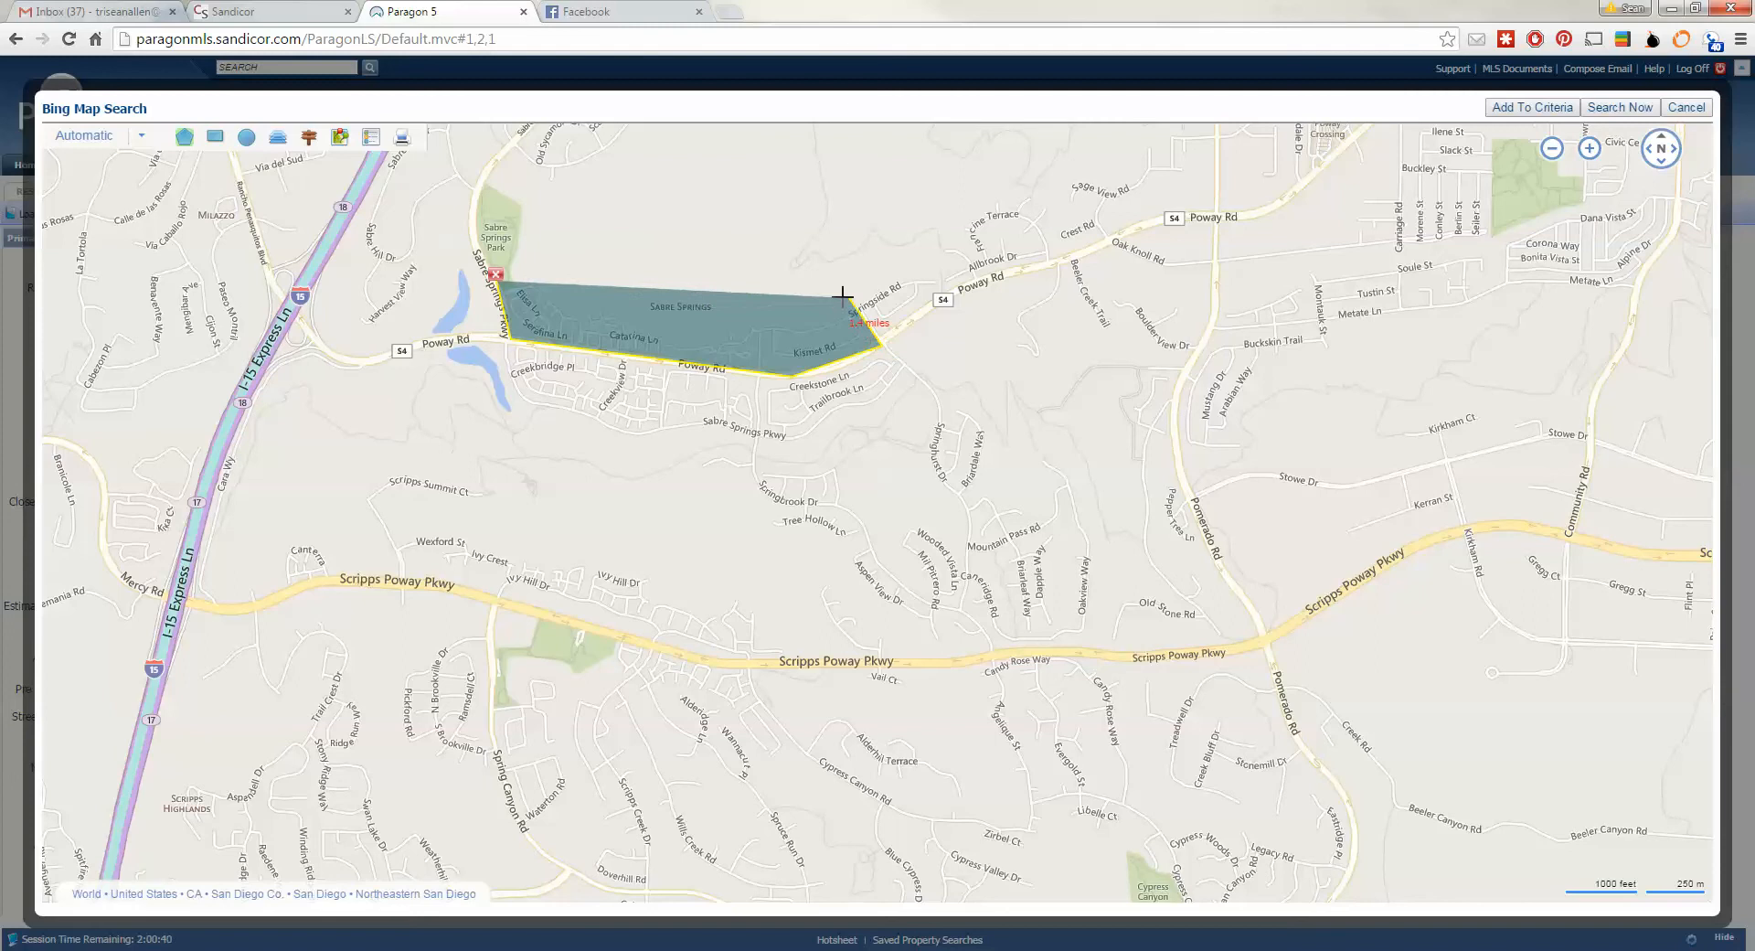
left_click(645, 277)
left_click(495, 273)
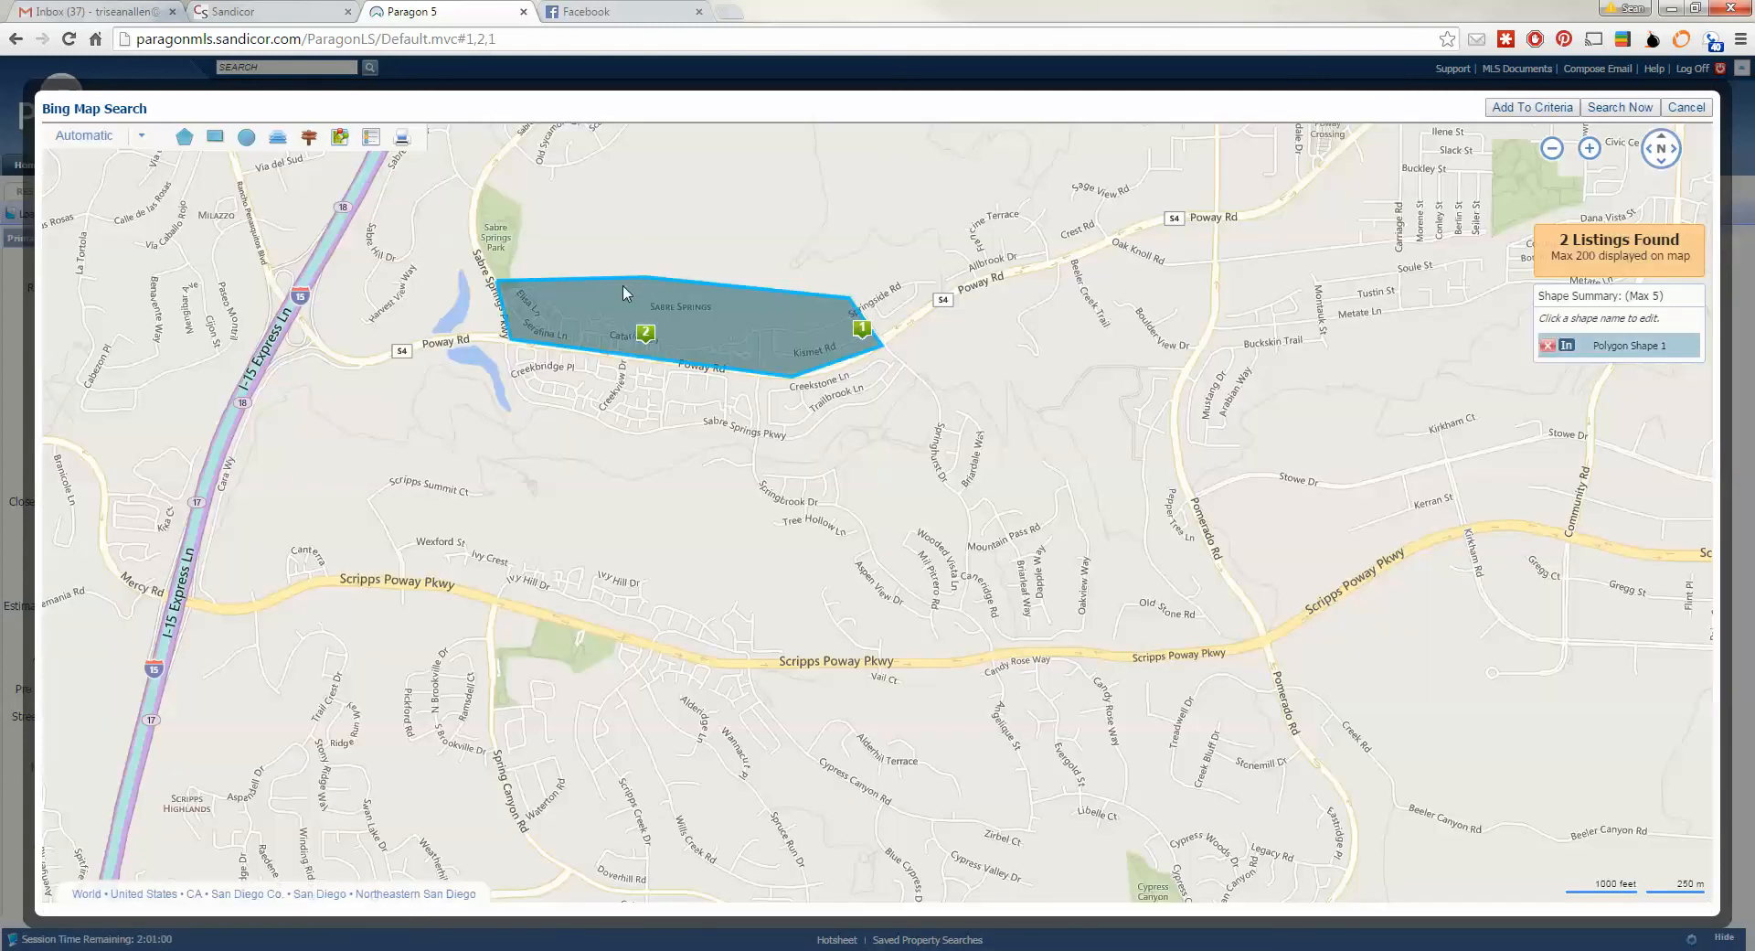
left_click(1528, 108)
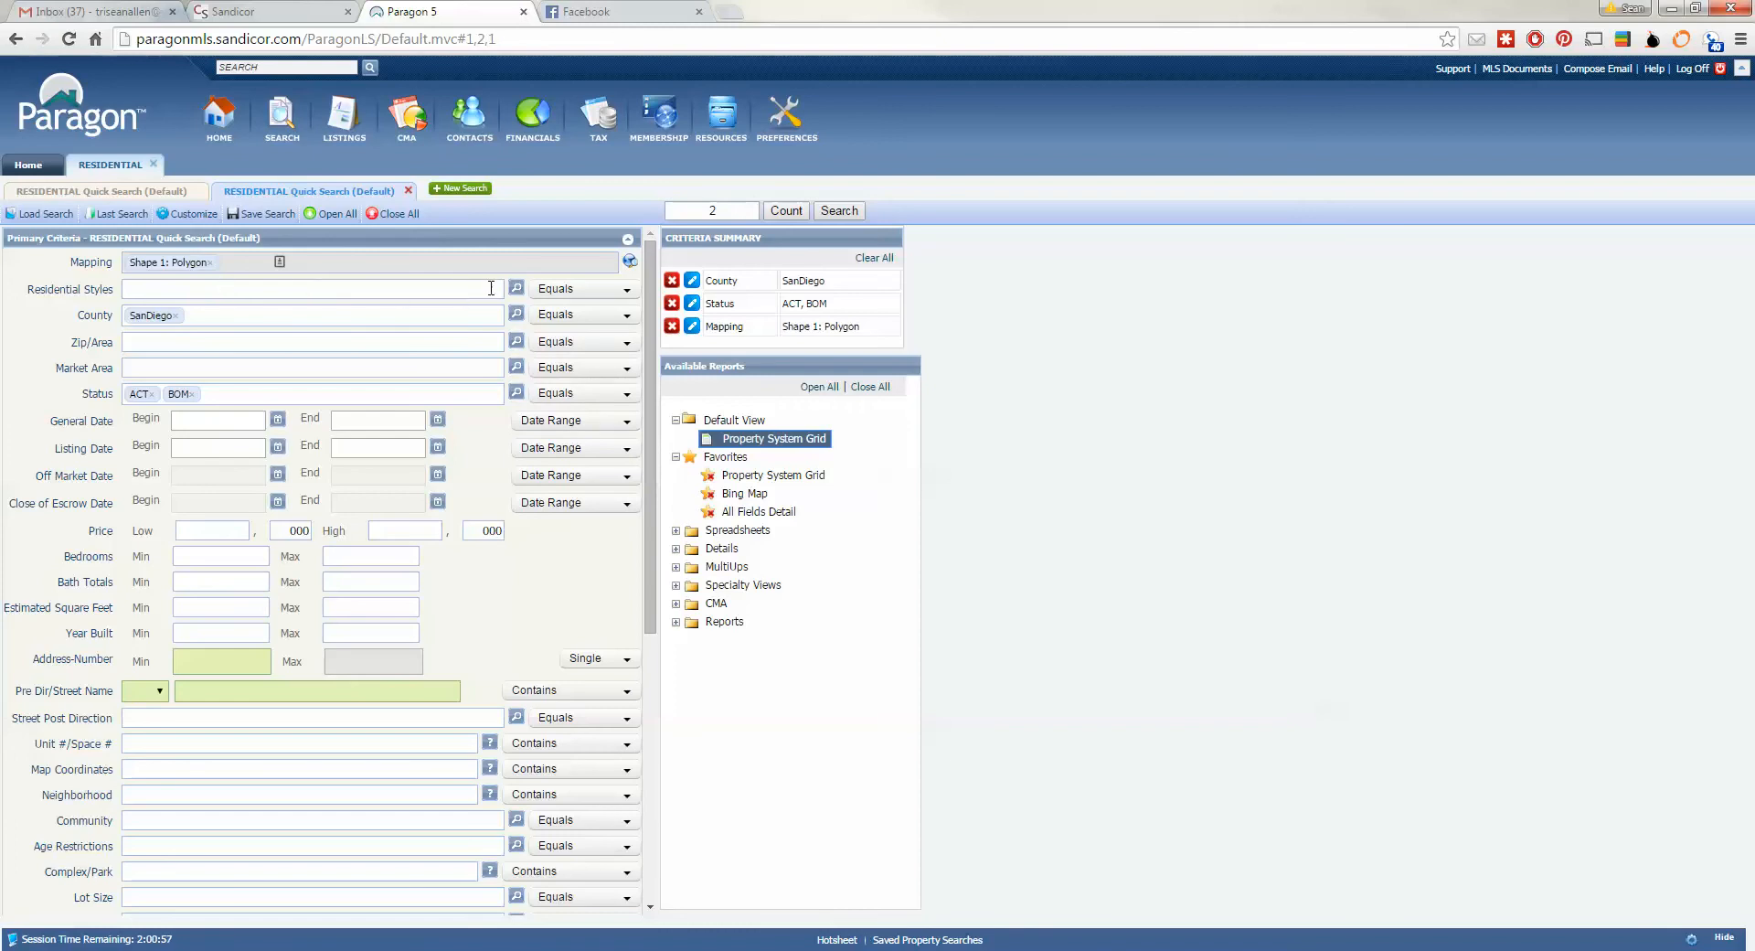
- Restrict Residential Styles to ATT, ROWHM, TOWNH and TWINH, leaving 1 listing
left_click(627, 290)
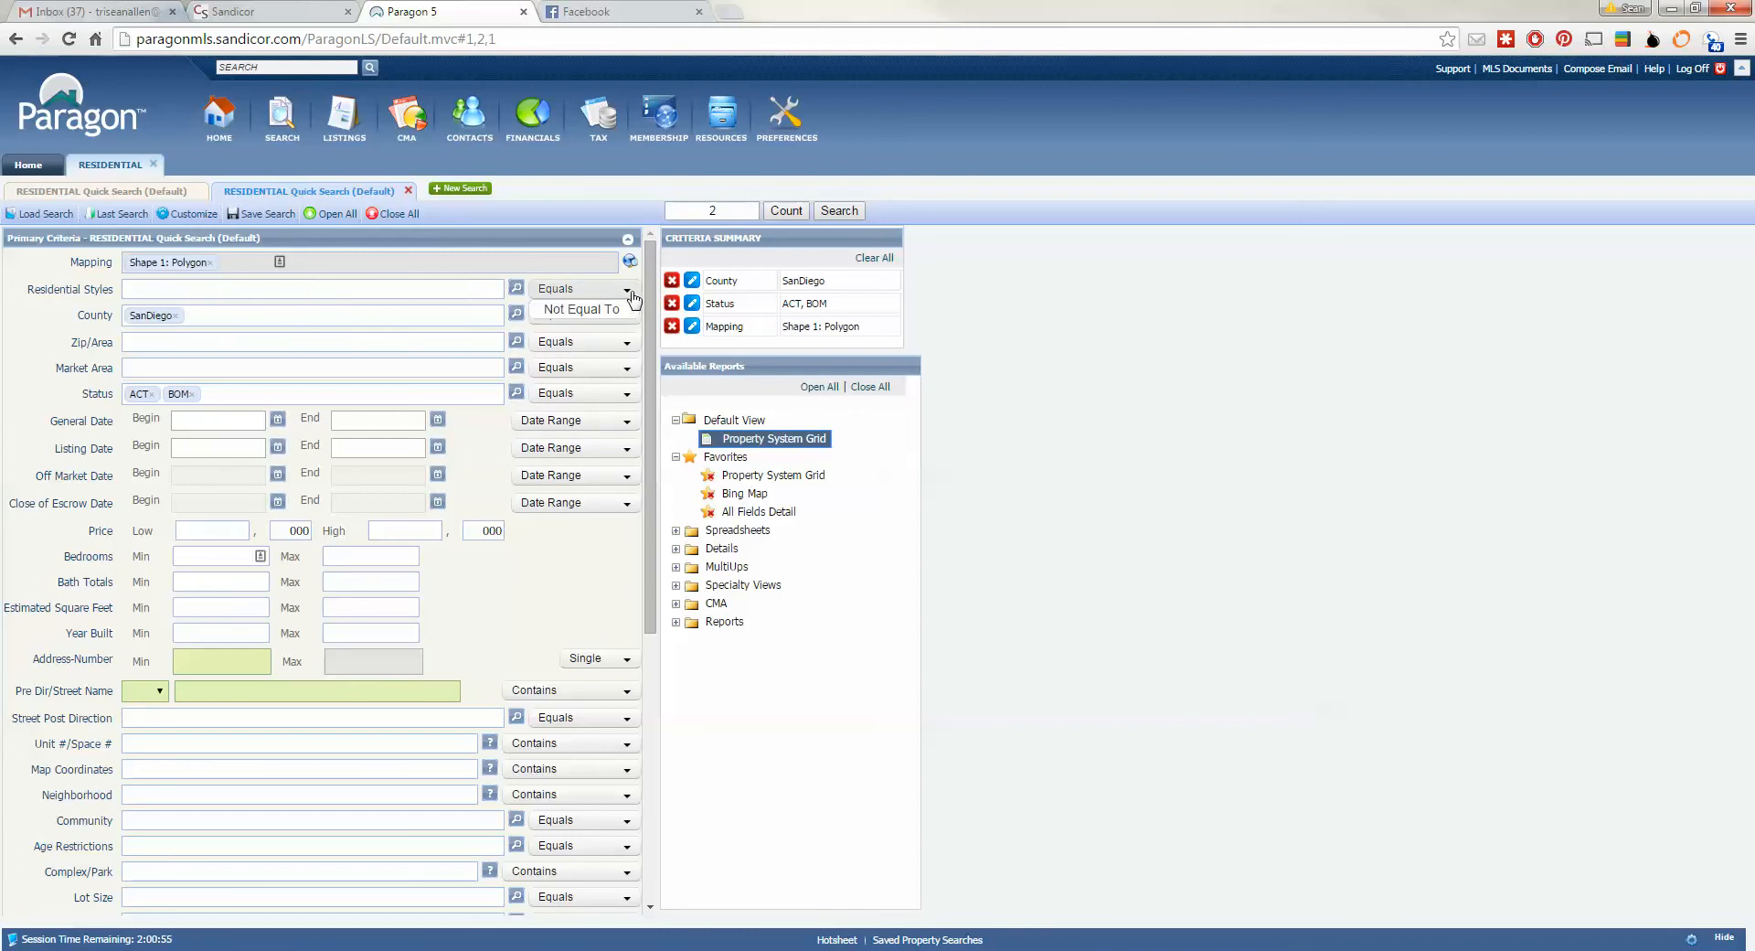
left_click(516, 289)
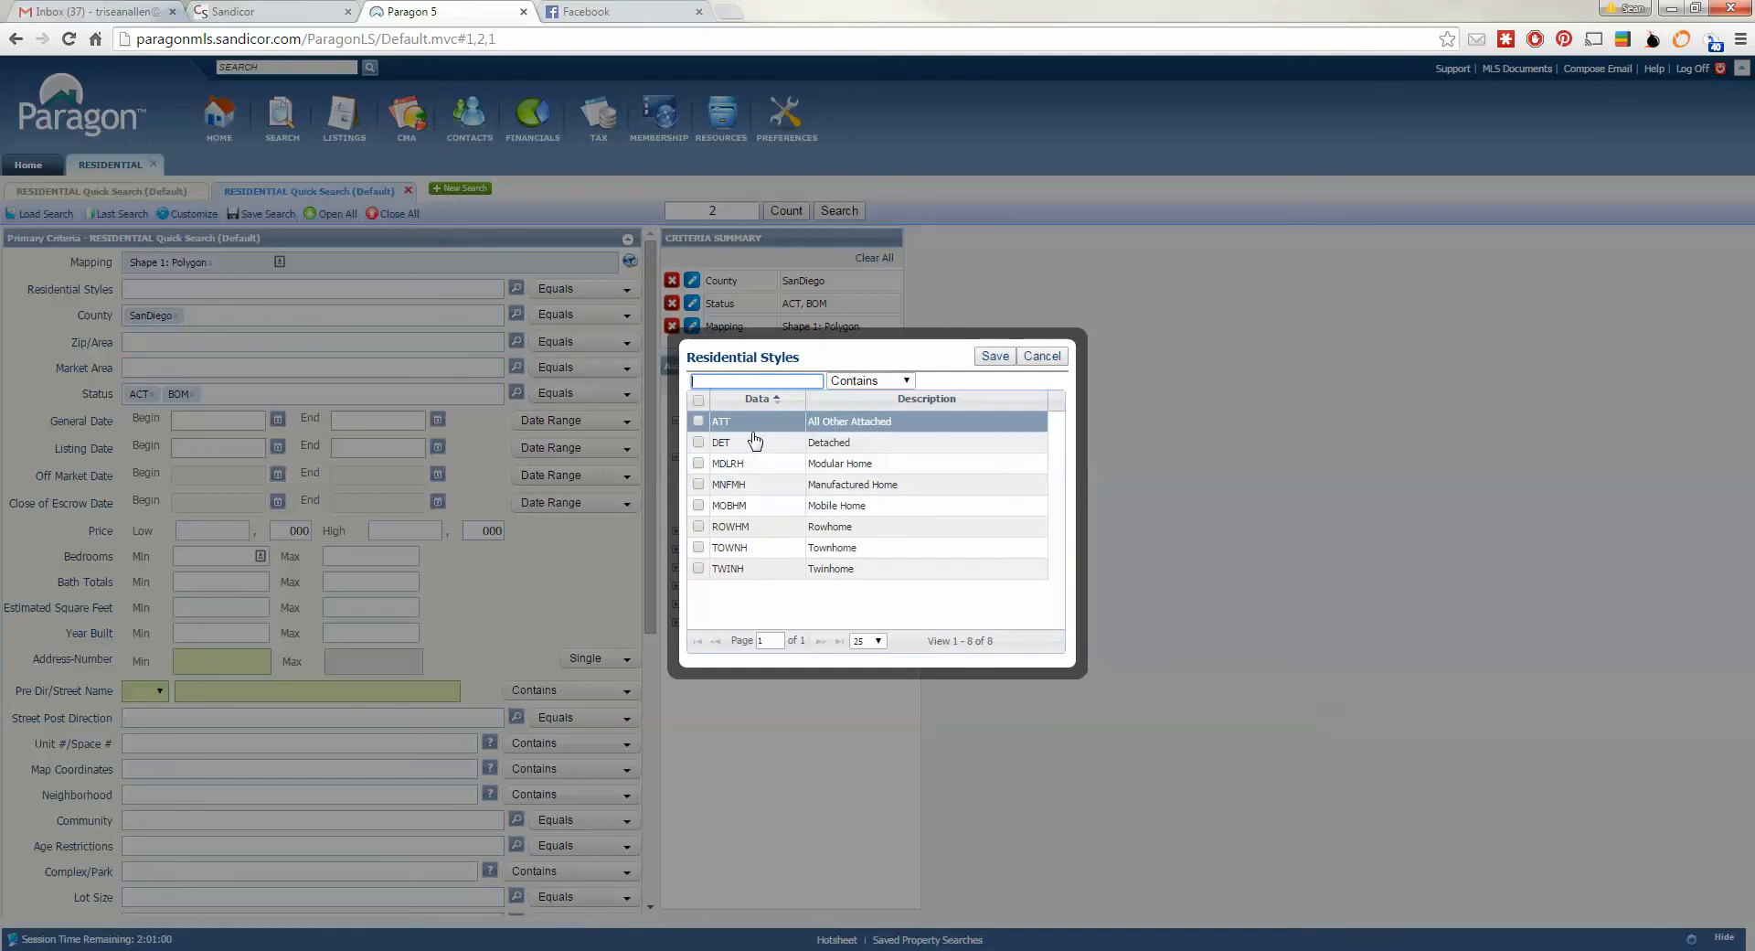
left_click(699, 422)
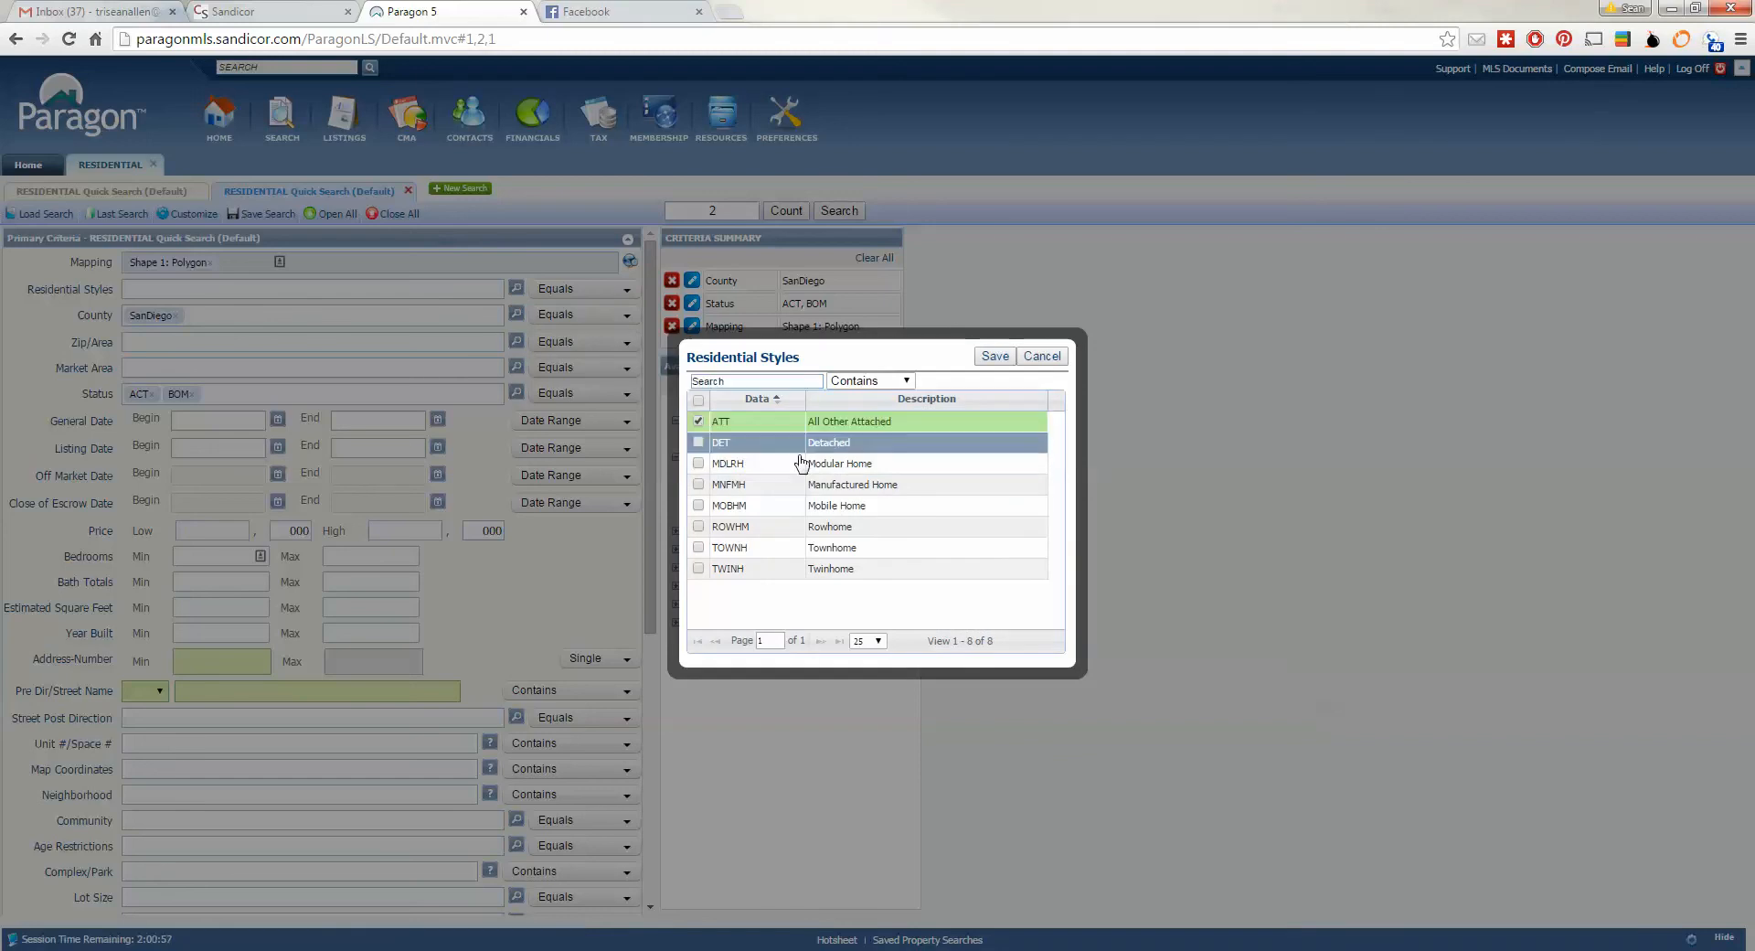
left_click(698, 527)
left_click(698, 548)
left_click(699, 569)
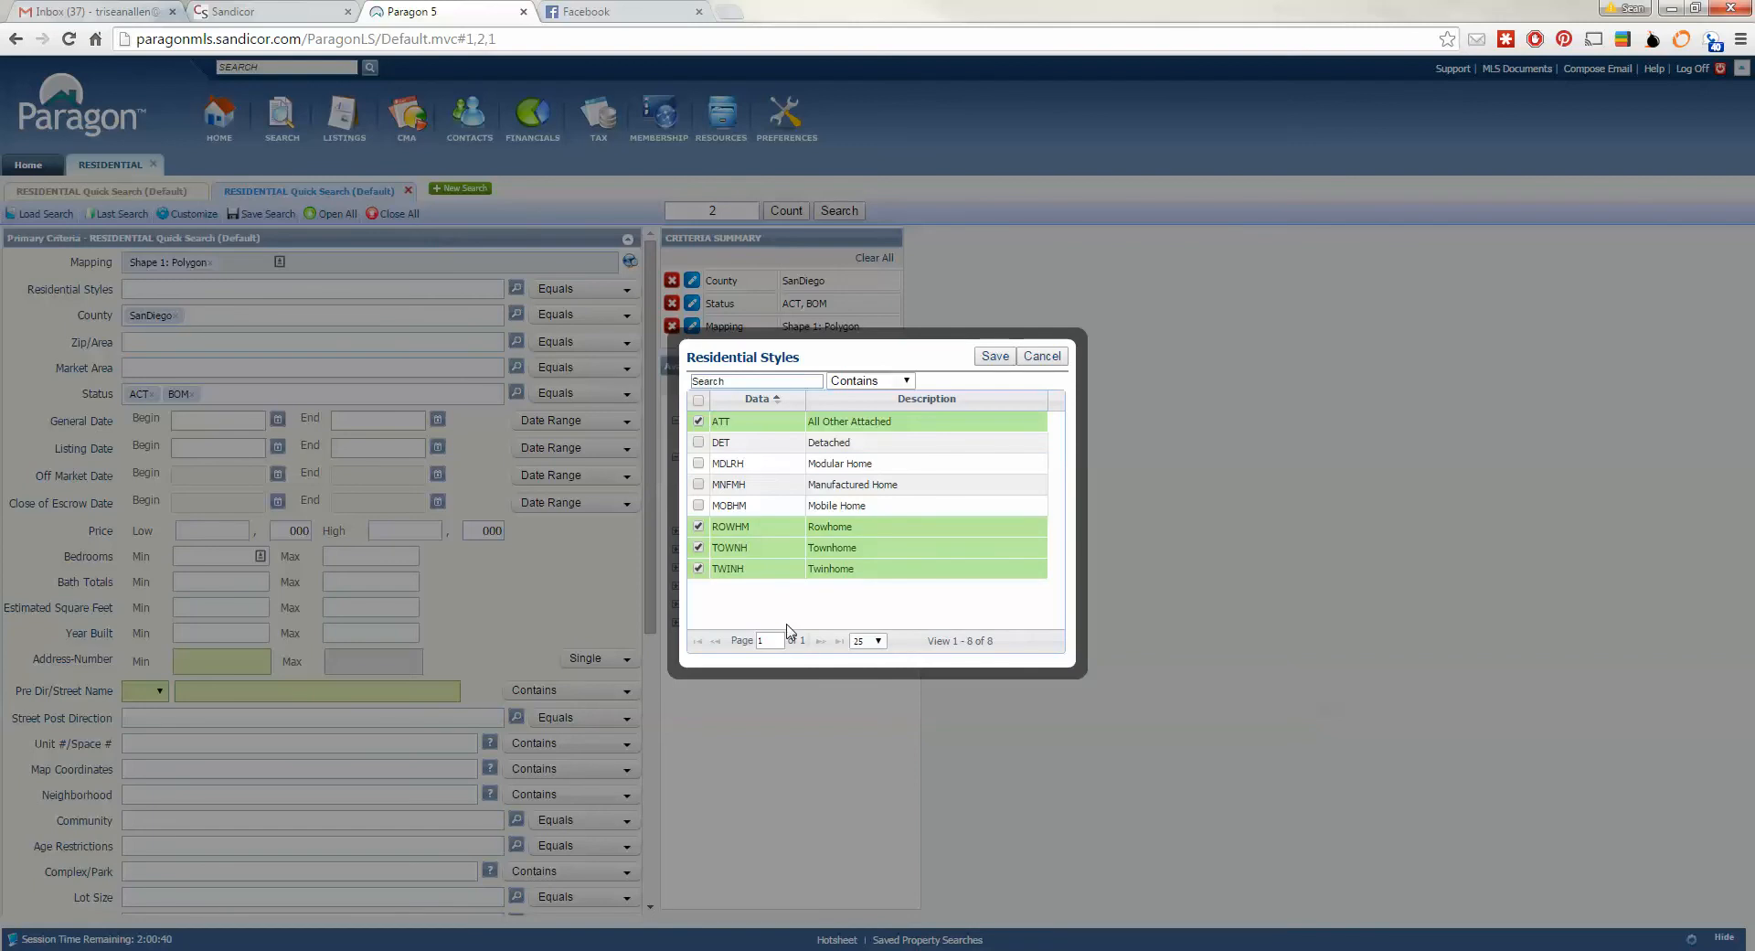
left_click(997, 359)
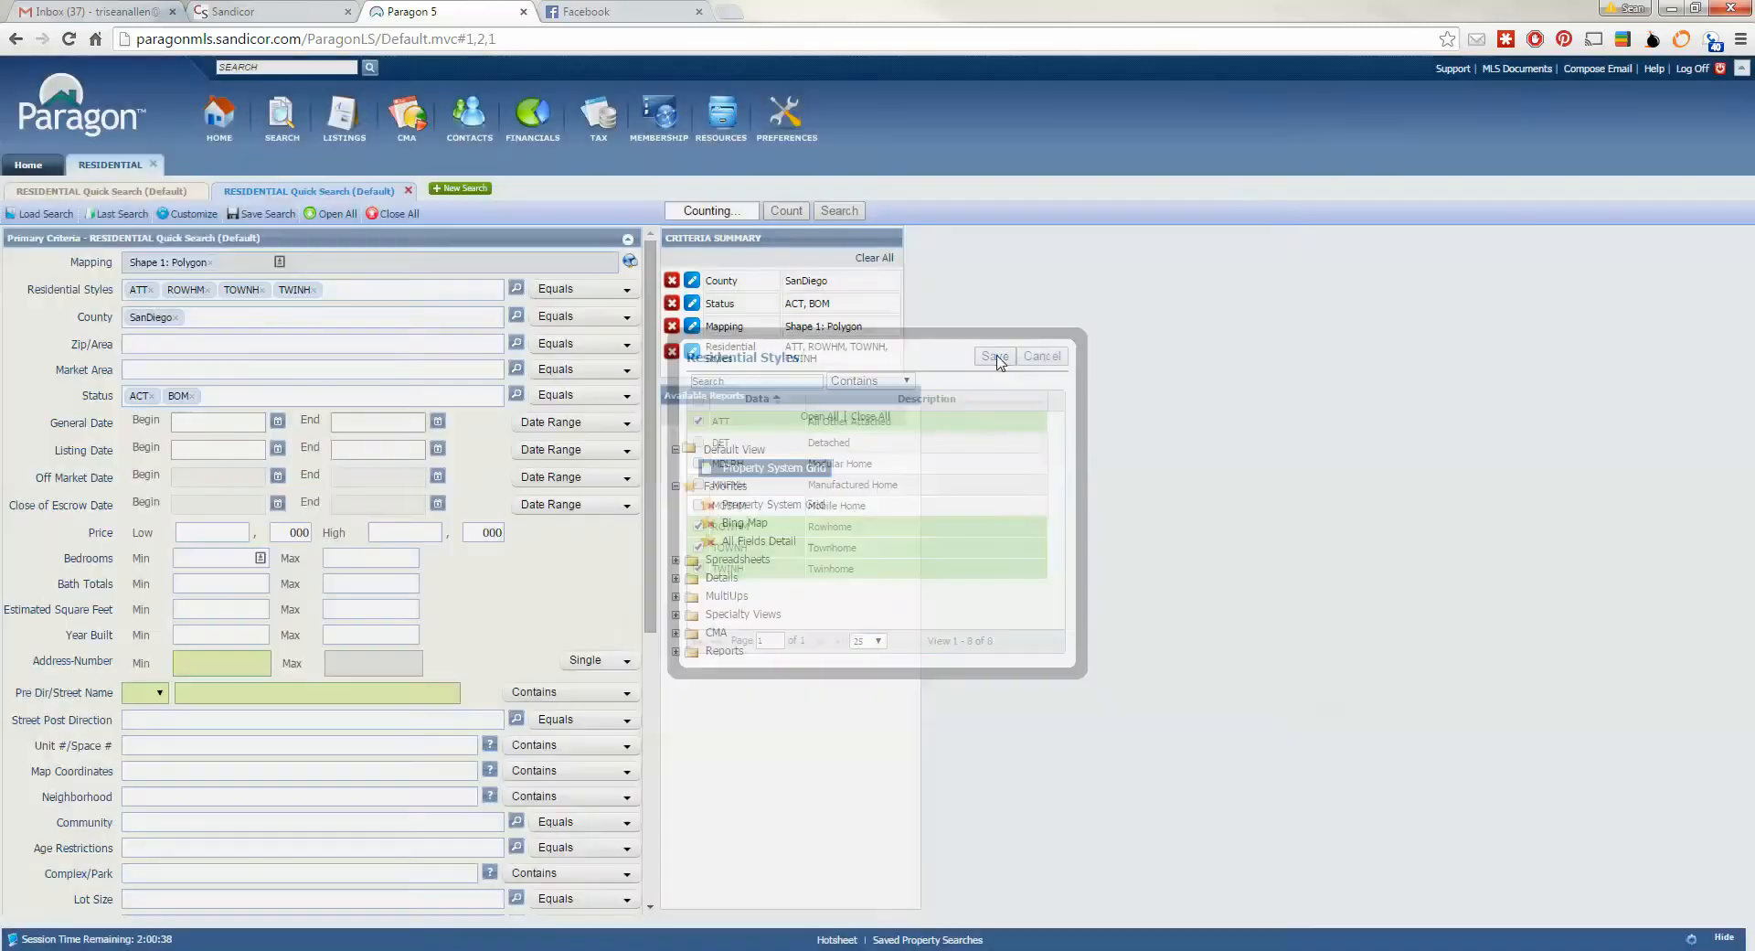
left_click(471, 346)
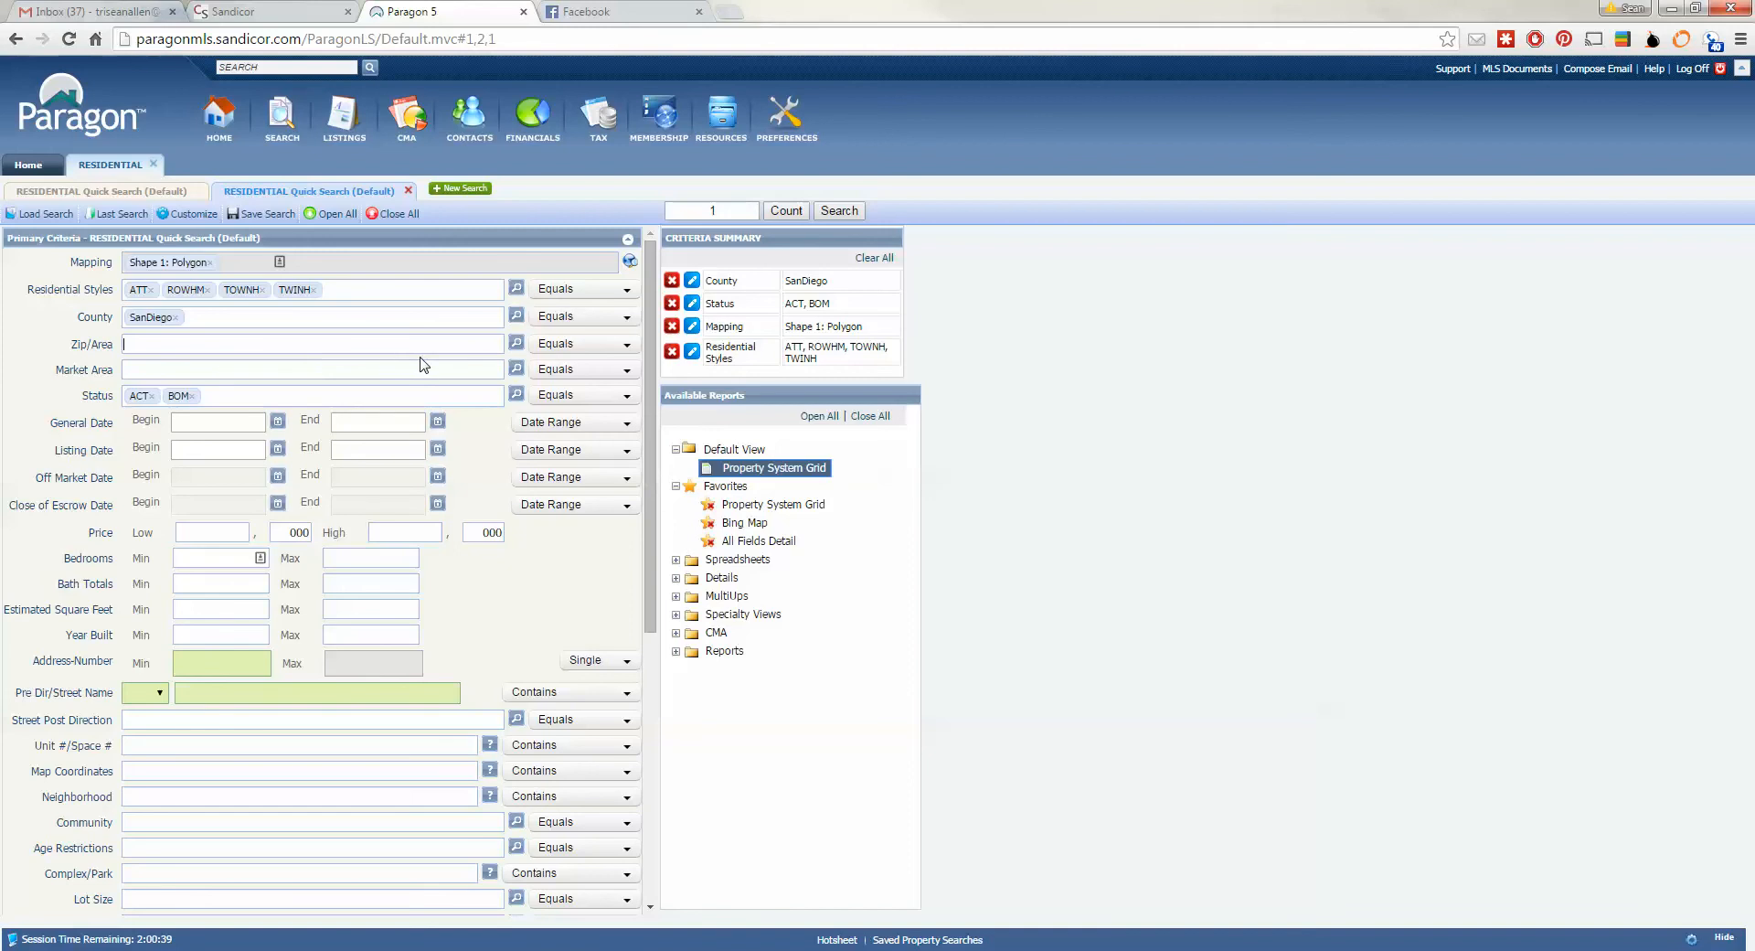
left_click(516, 367)
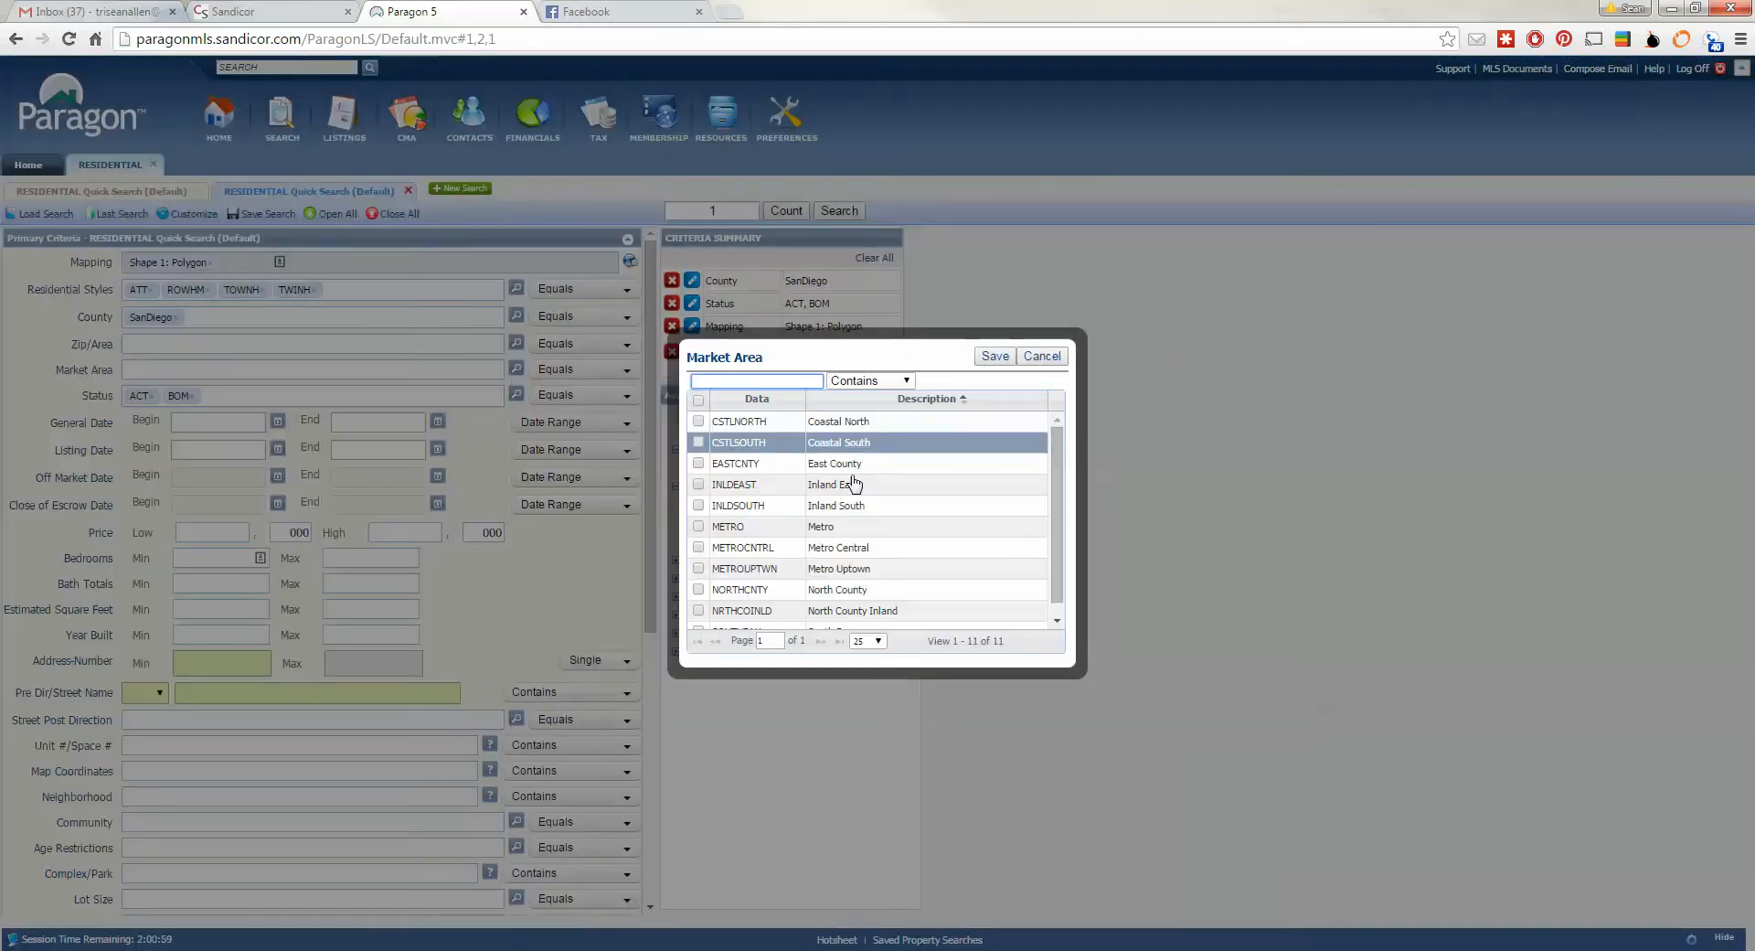
left_click_drag(1058, 459, 1058, 476)
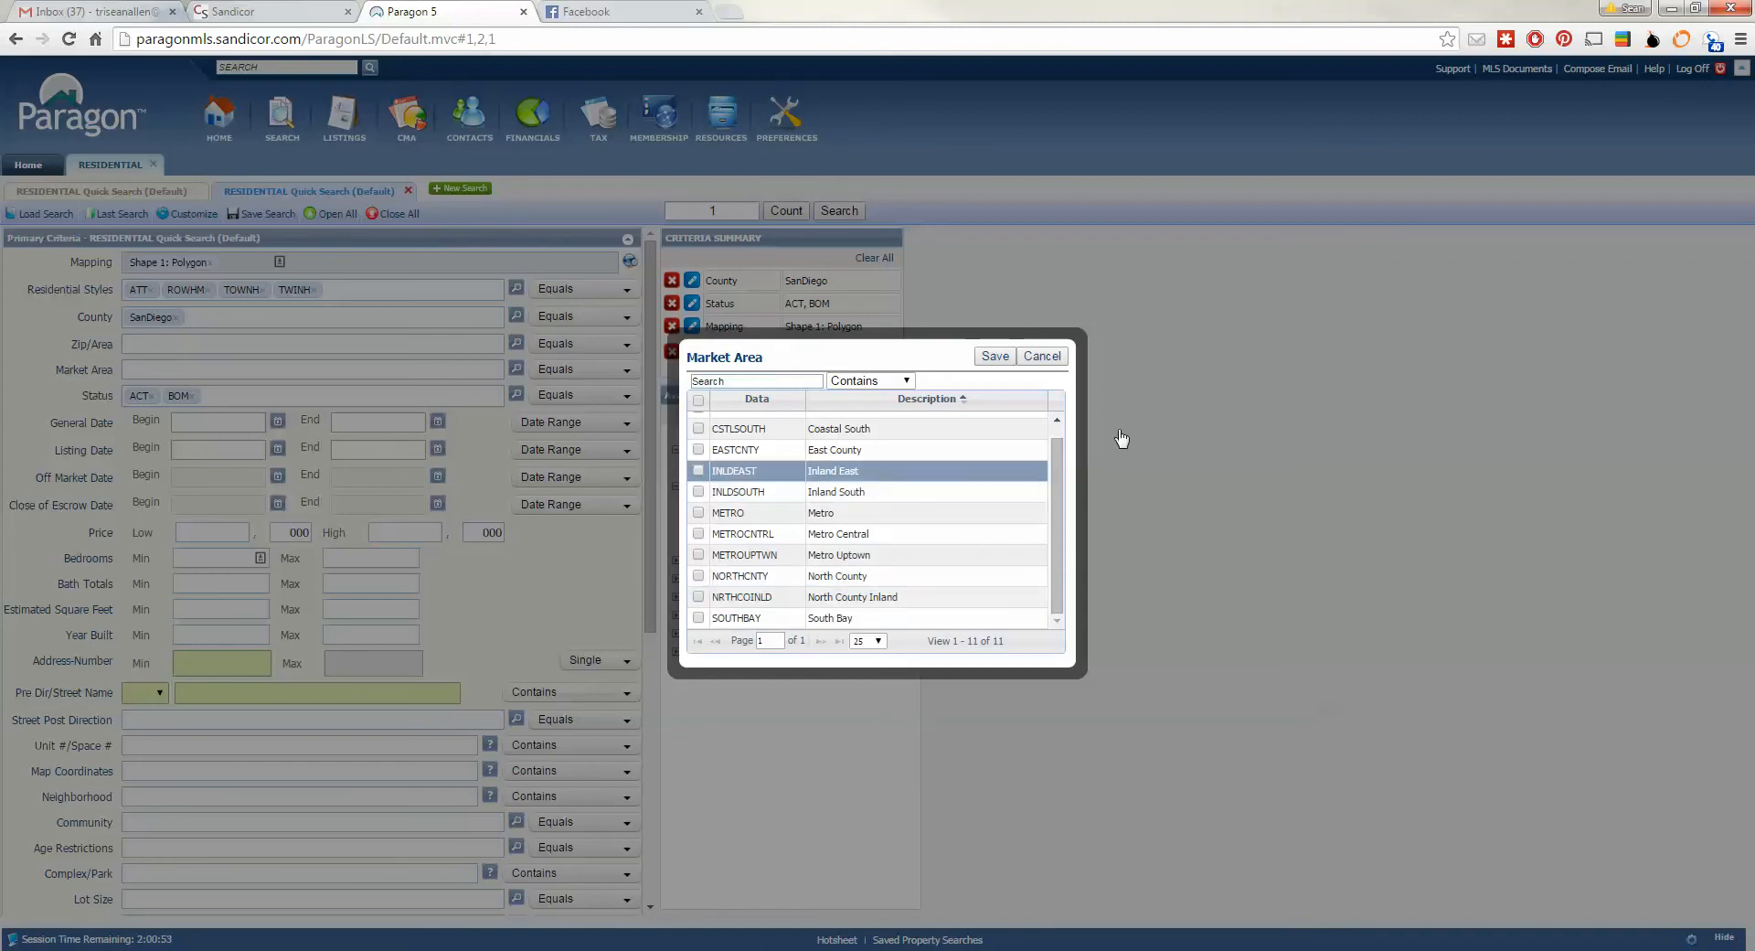
left_click(1042, 356)
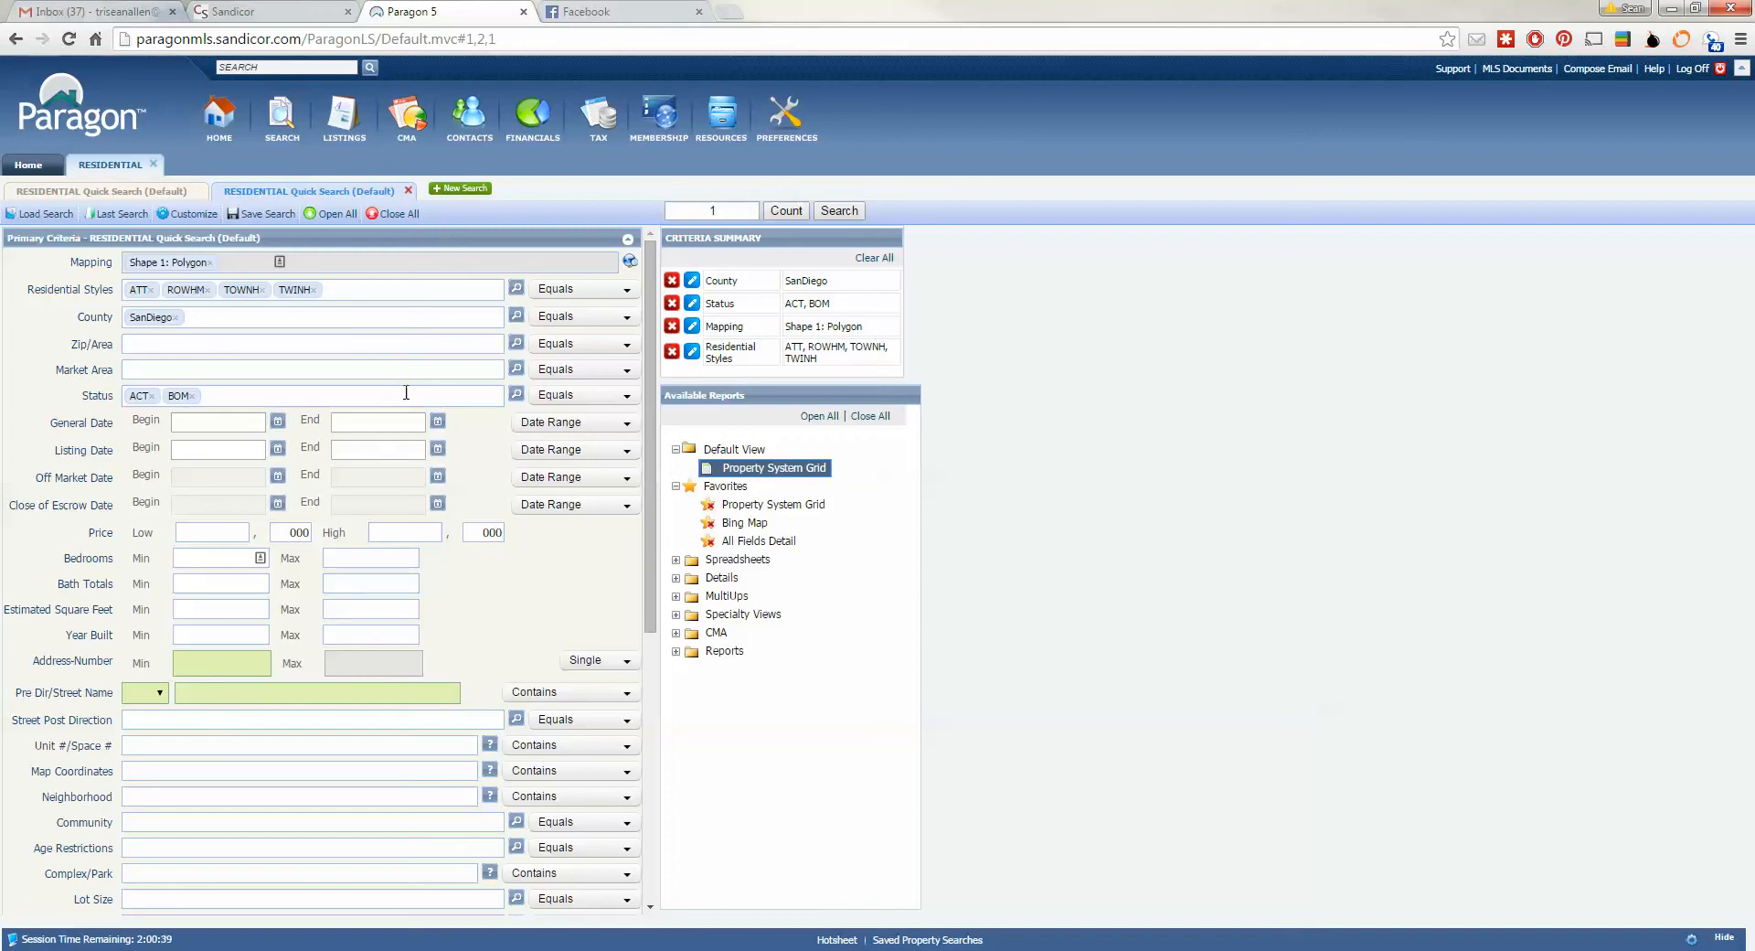
left_click(518, 394)
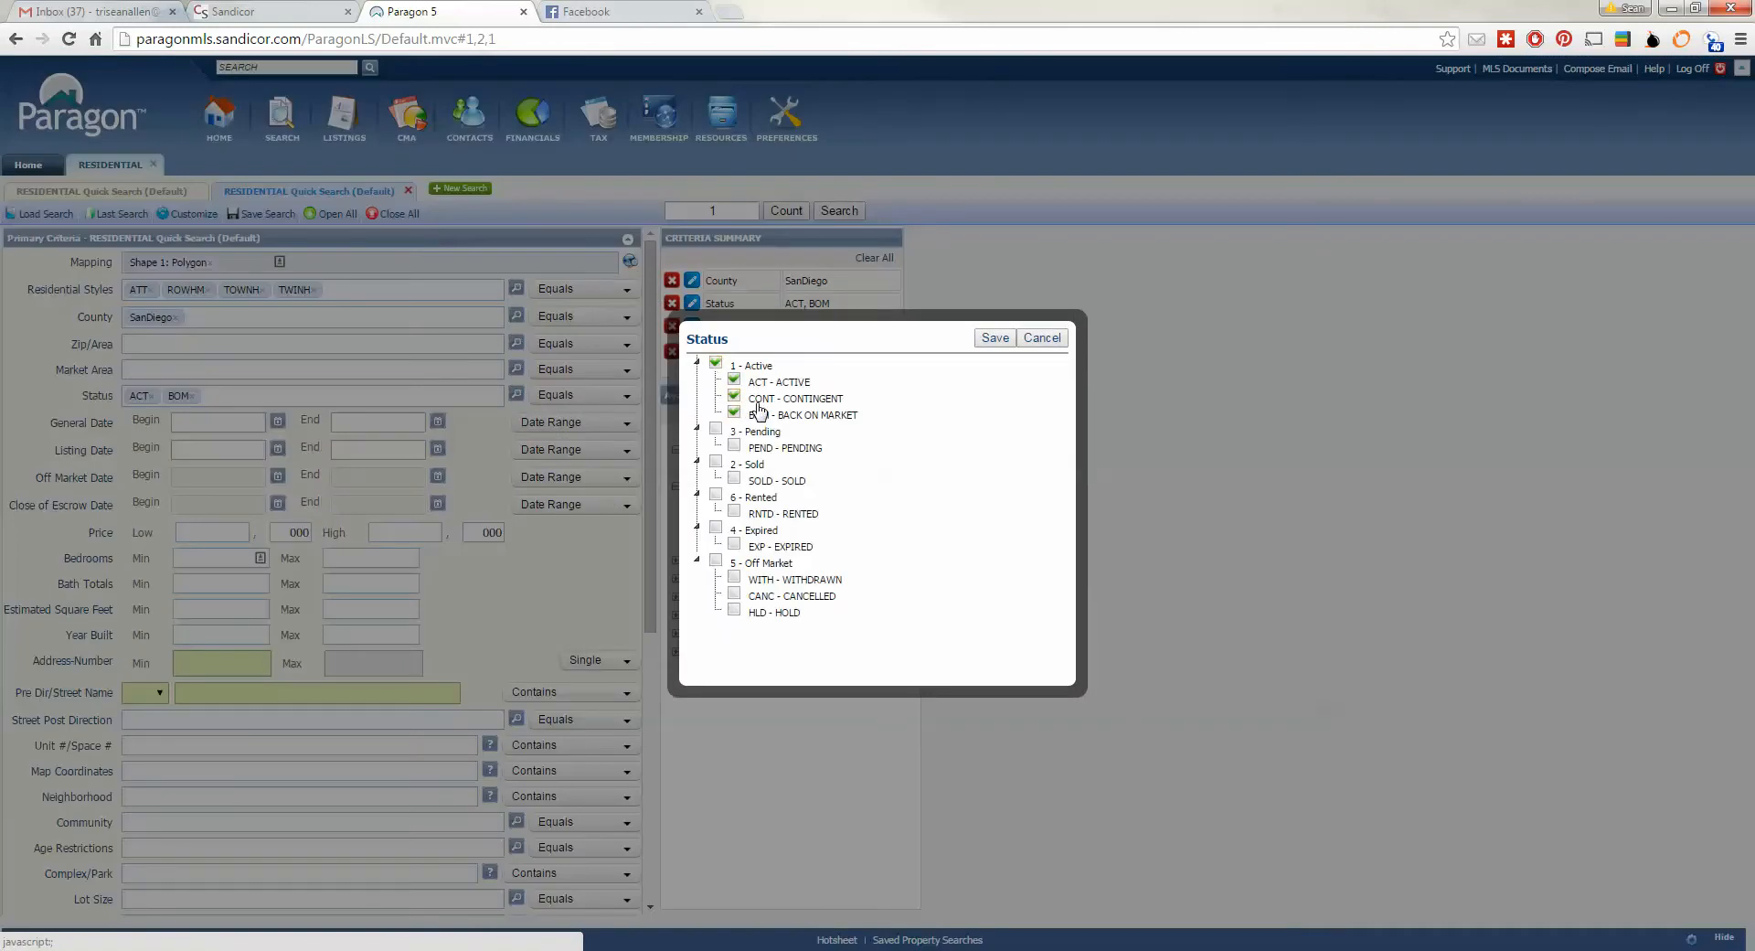
- Add 3 - Pending and 2 - Sold to Status and set Close of Escrow to 6 Months Back
left_click(717, 435)
left_click(716, 465)
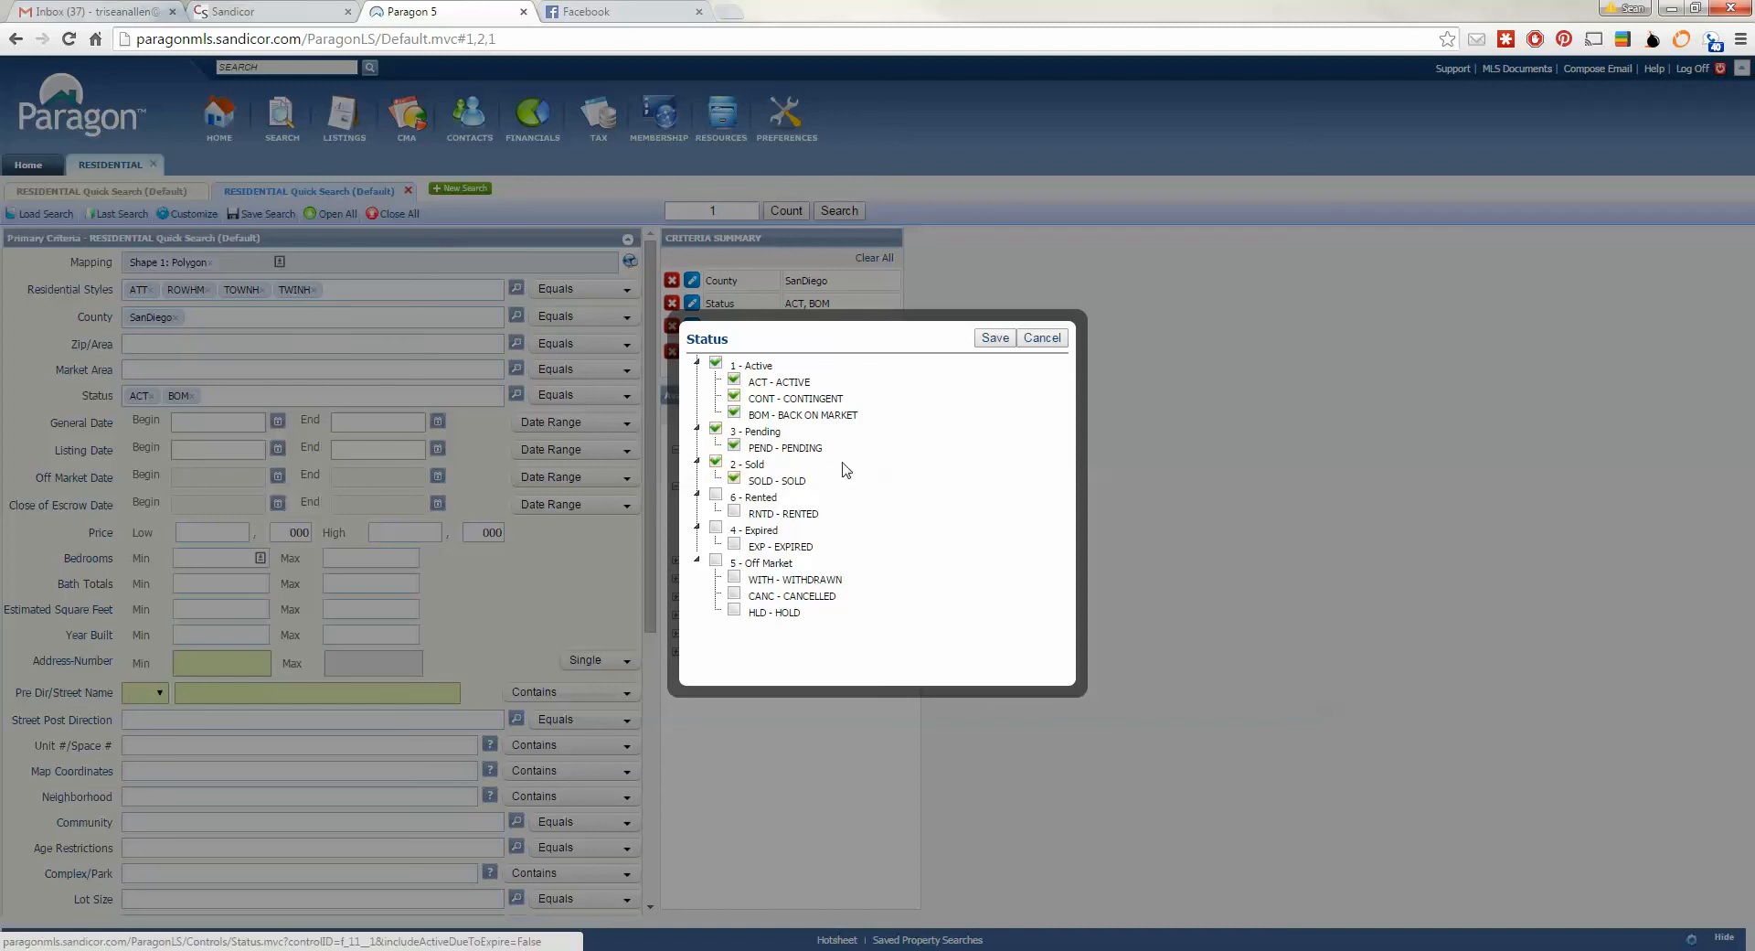
left_click(993, 339)
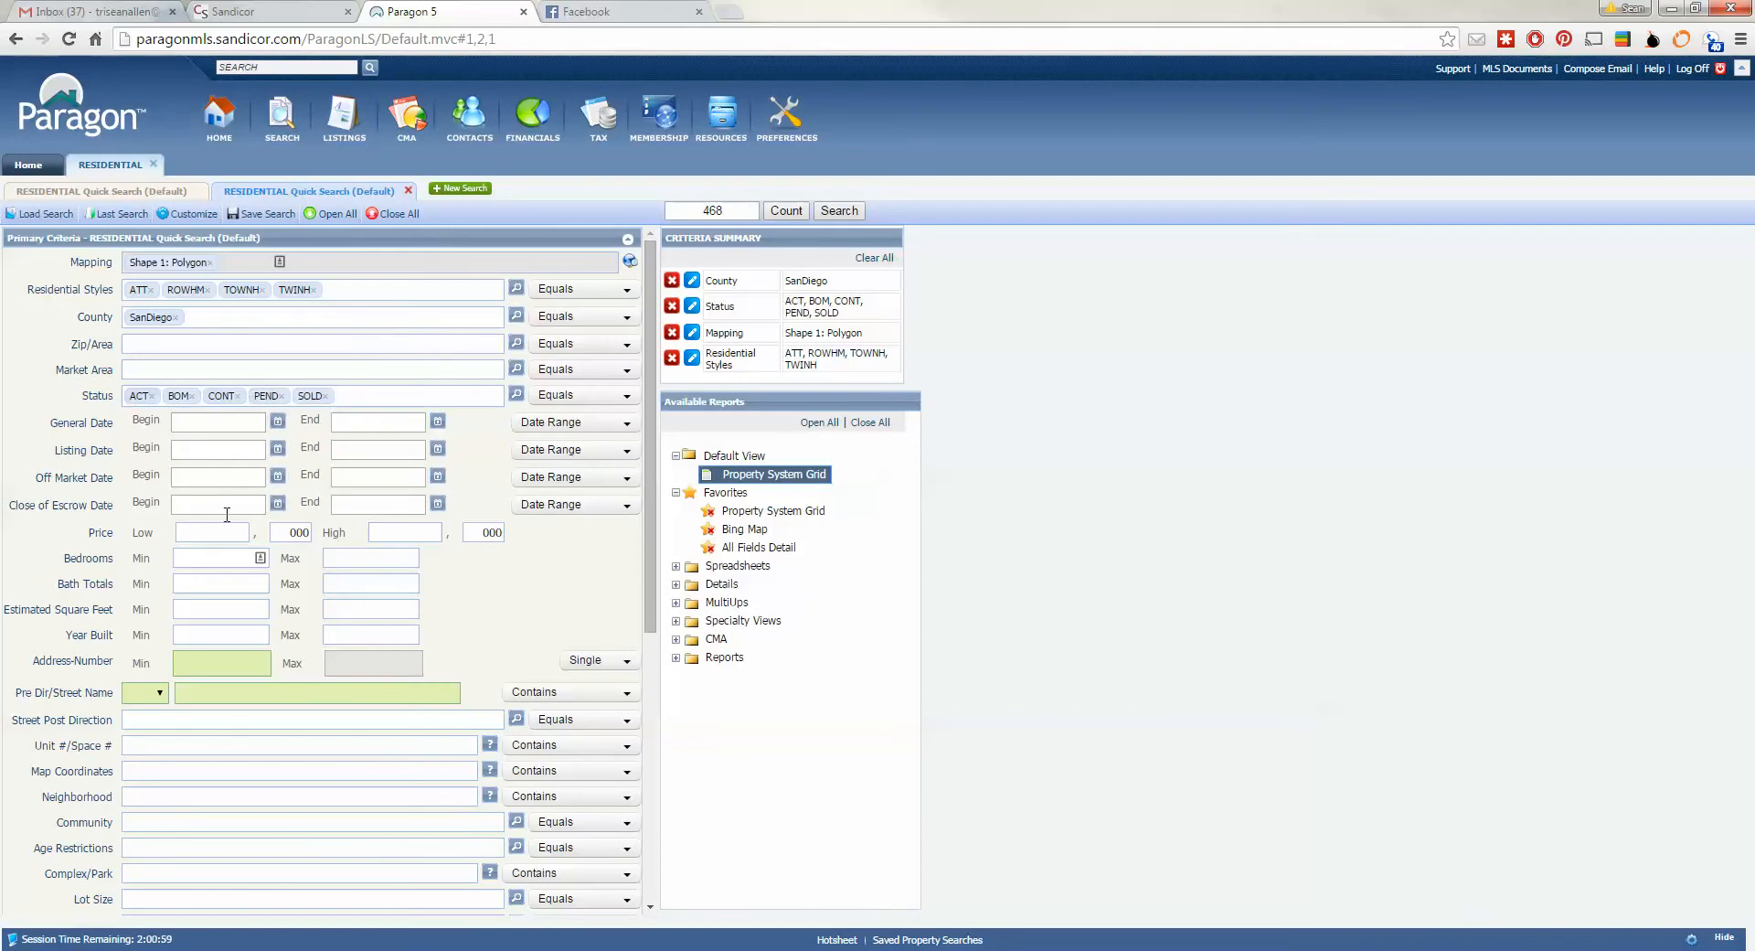
left_click(592, 509)
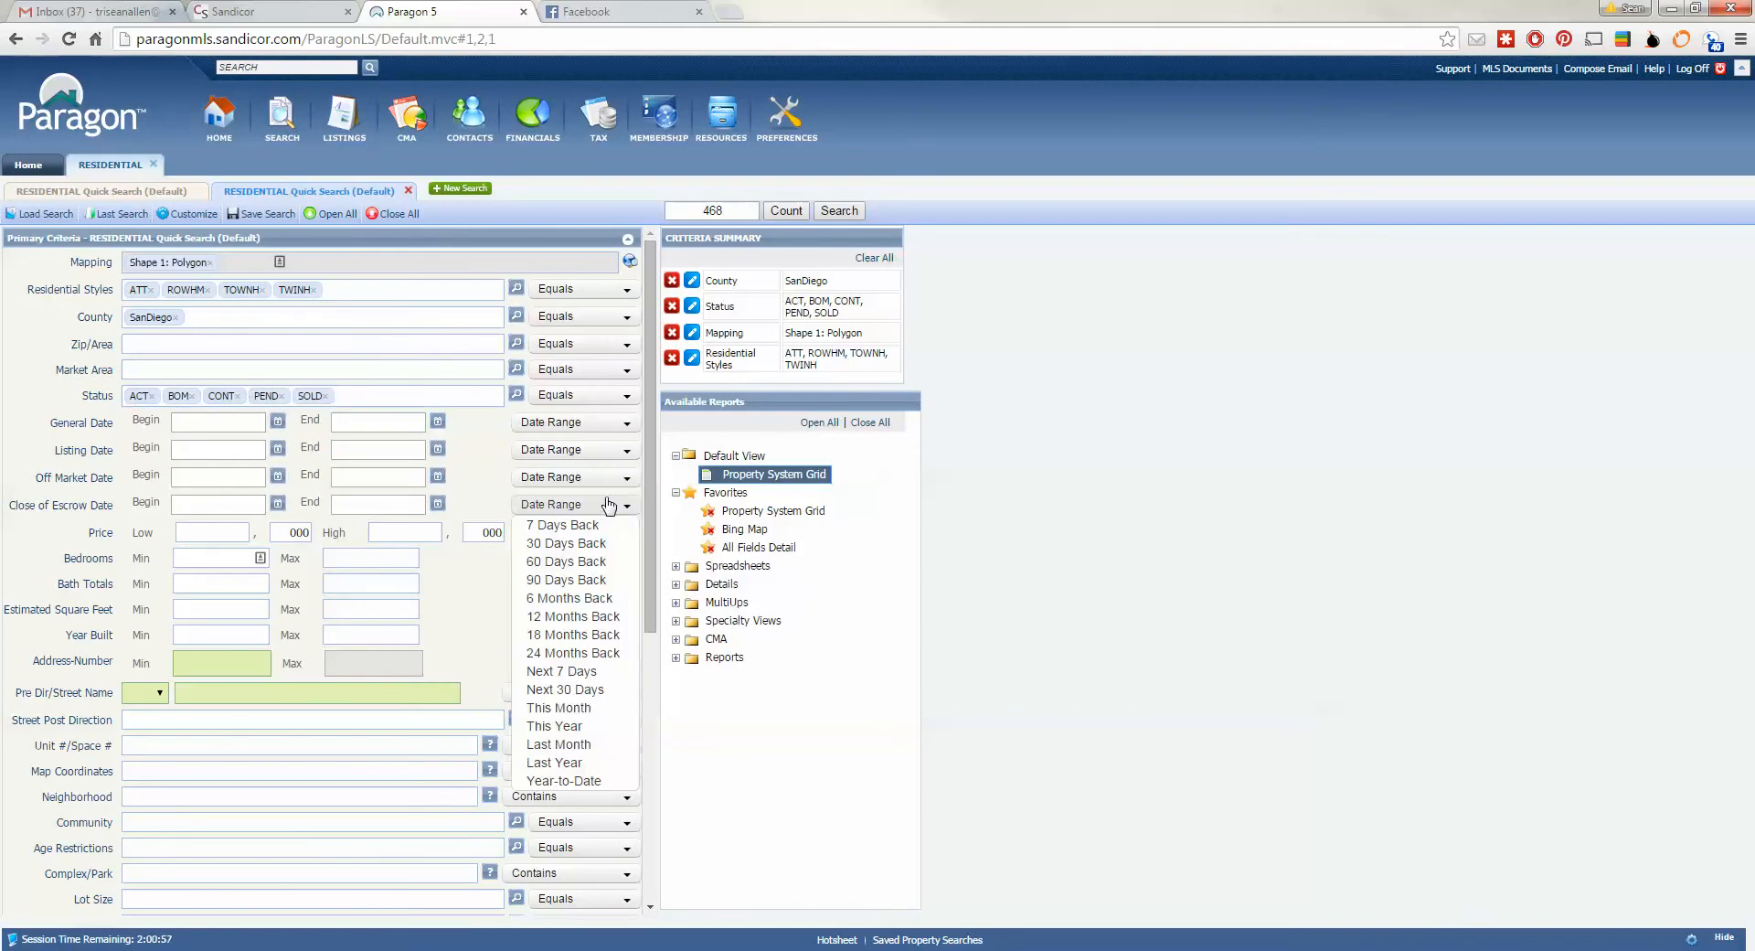
left_click(570, 600)
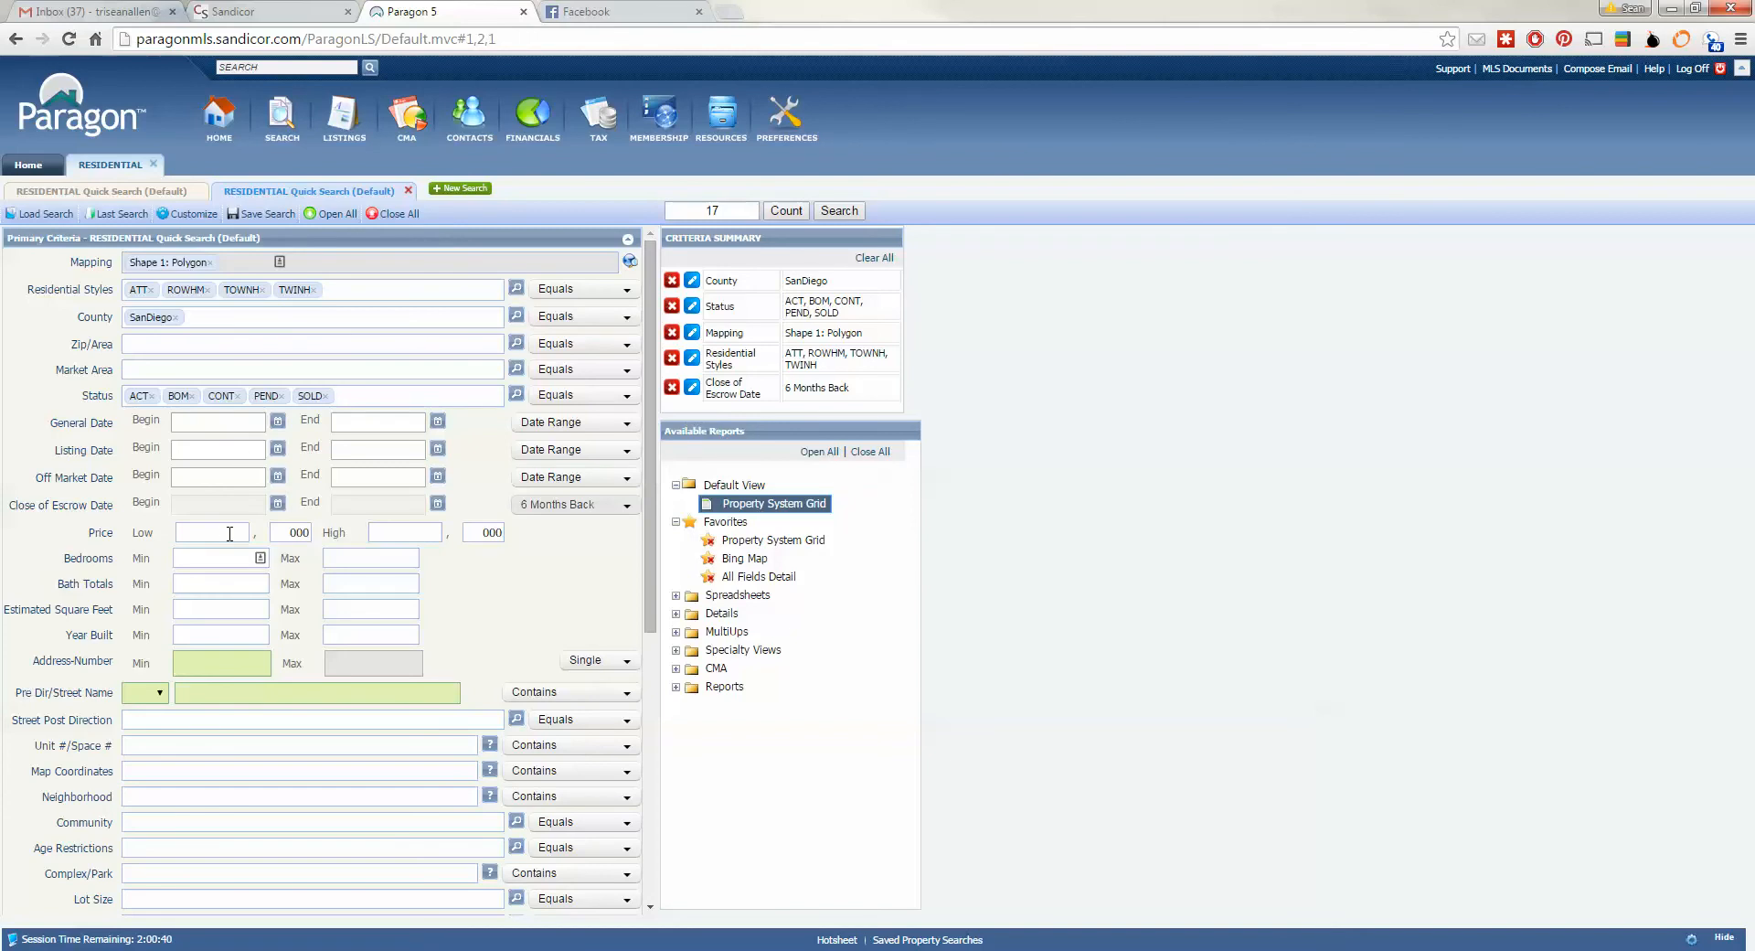
left_click(376, 531)
type("350")
left_click(510, 613)
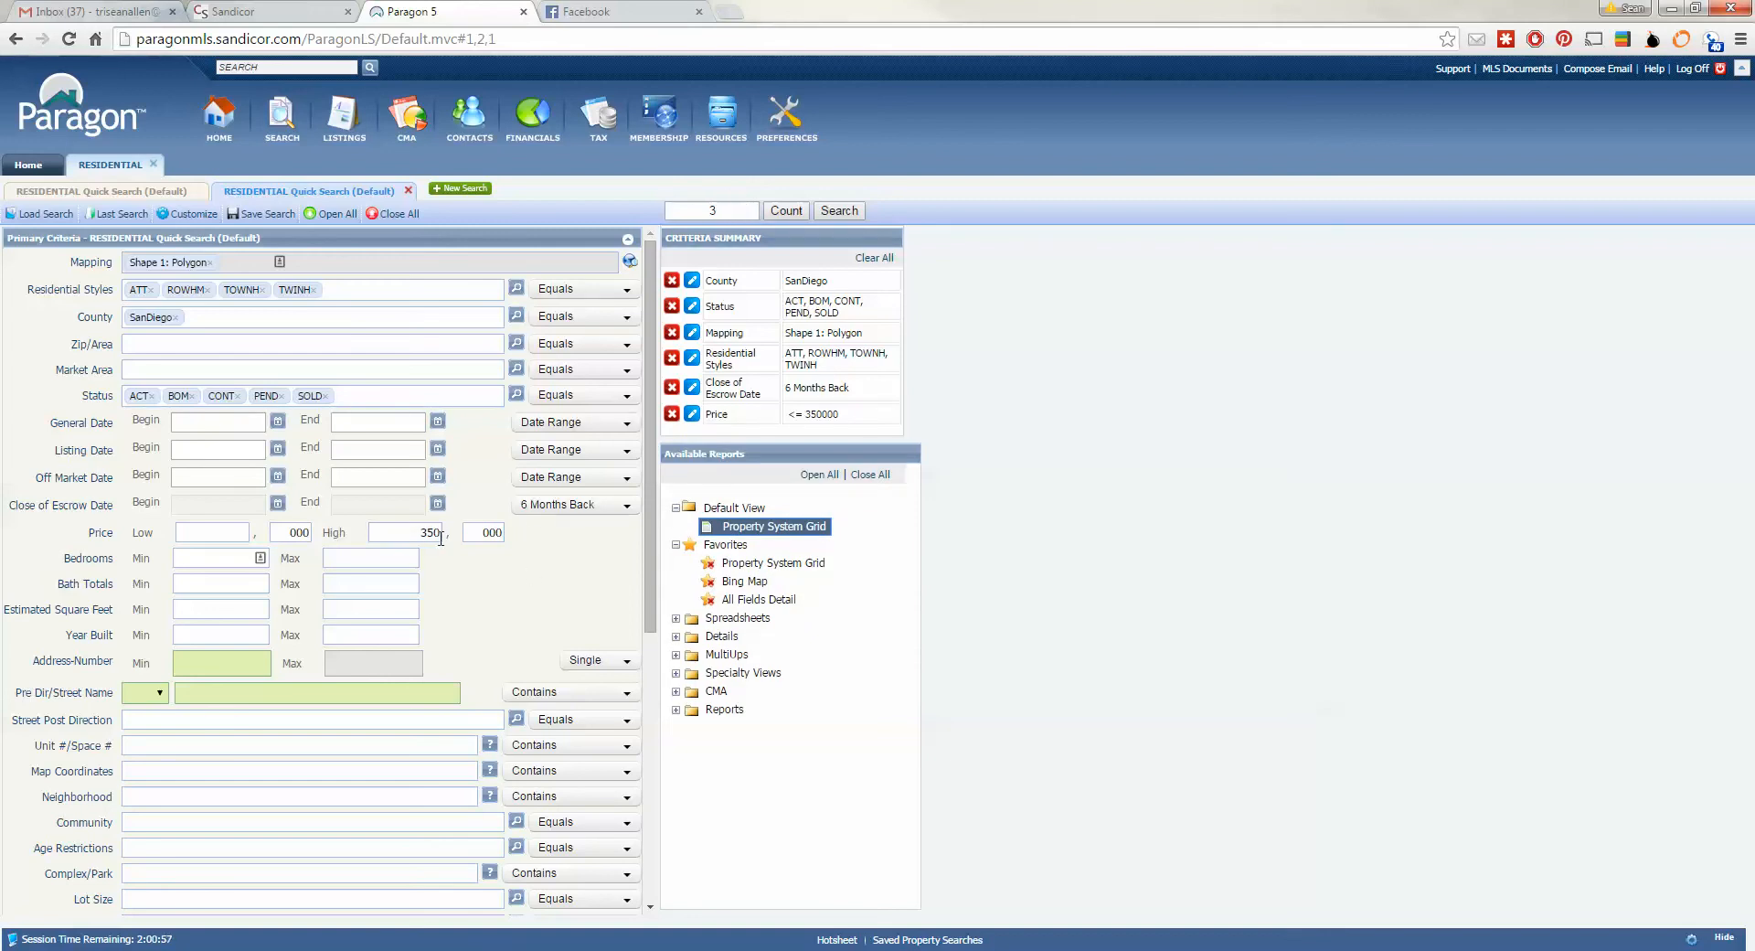
left_click_drag(419, 533, 449, 538)
type("50")
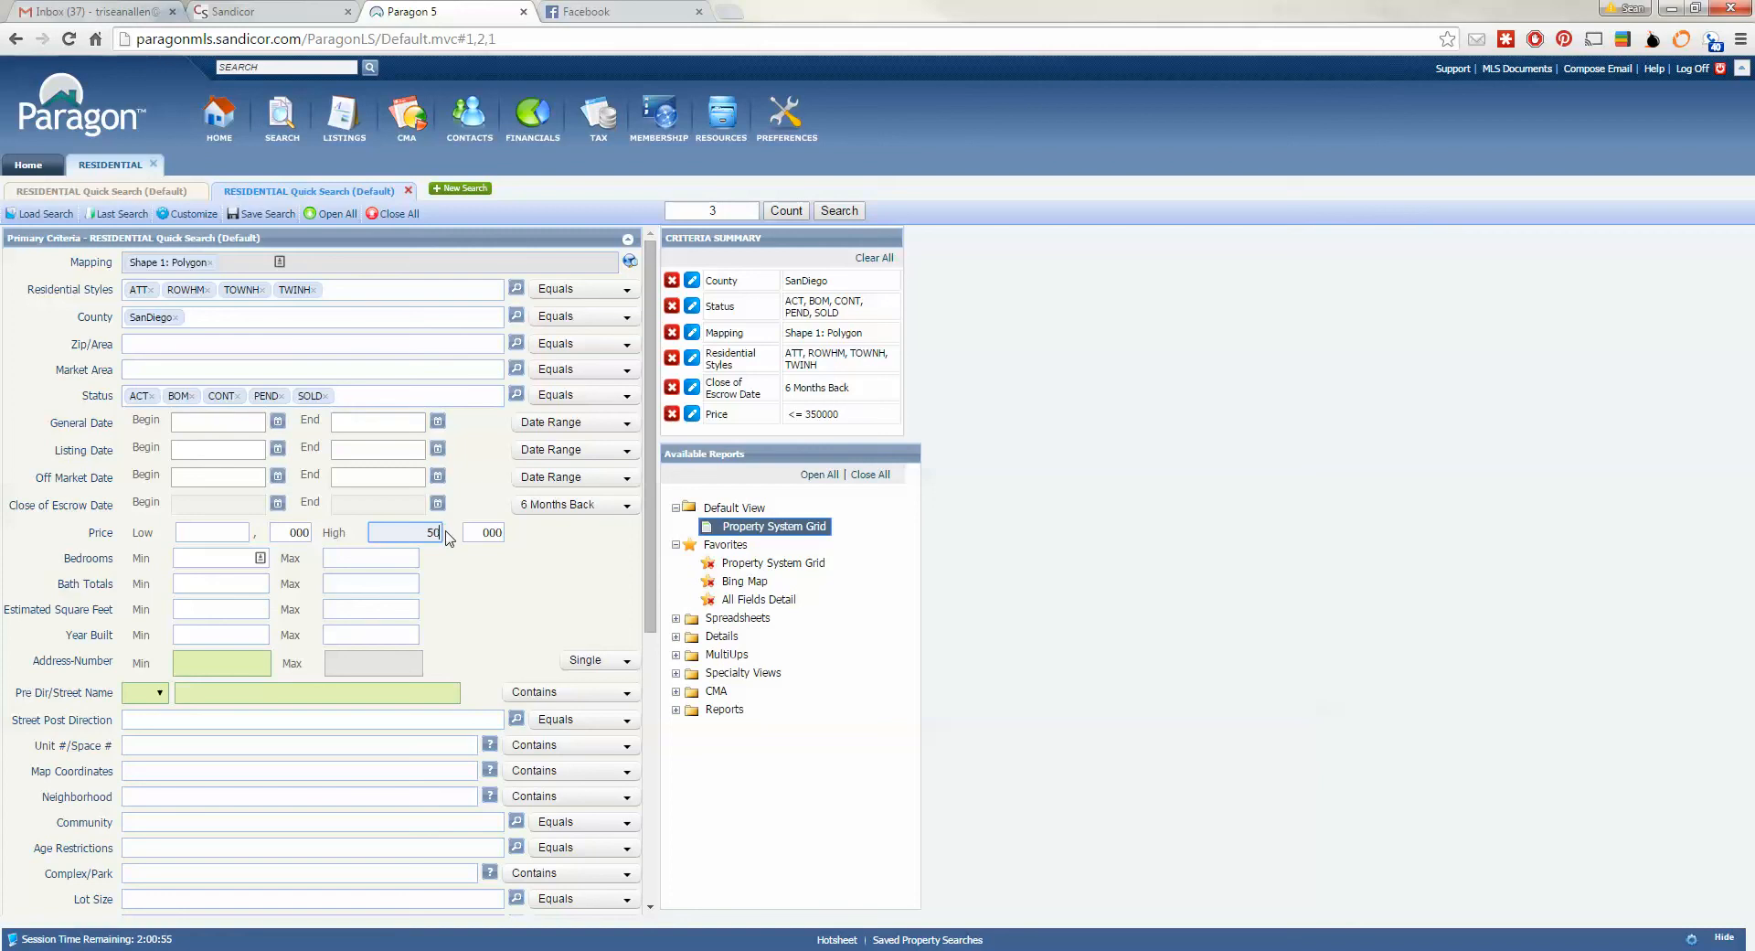
left_click(485, 592)
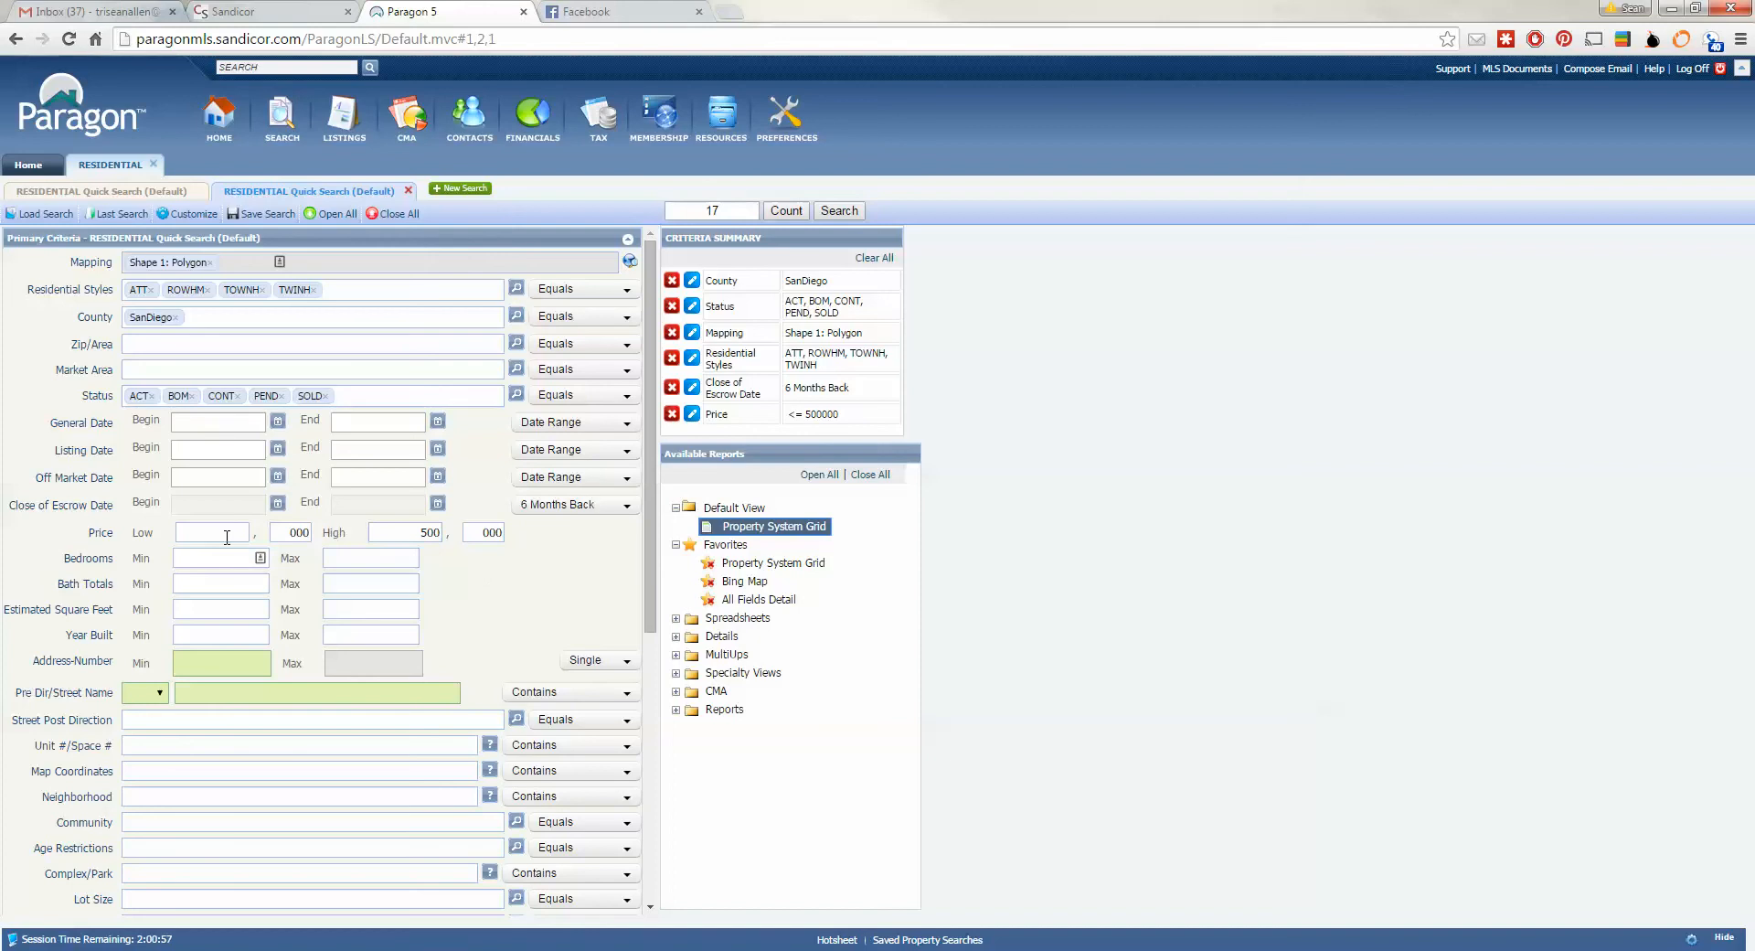
left_click(408, 532)
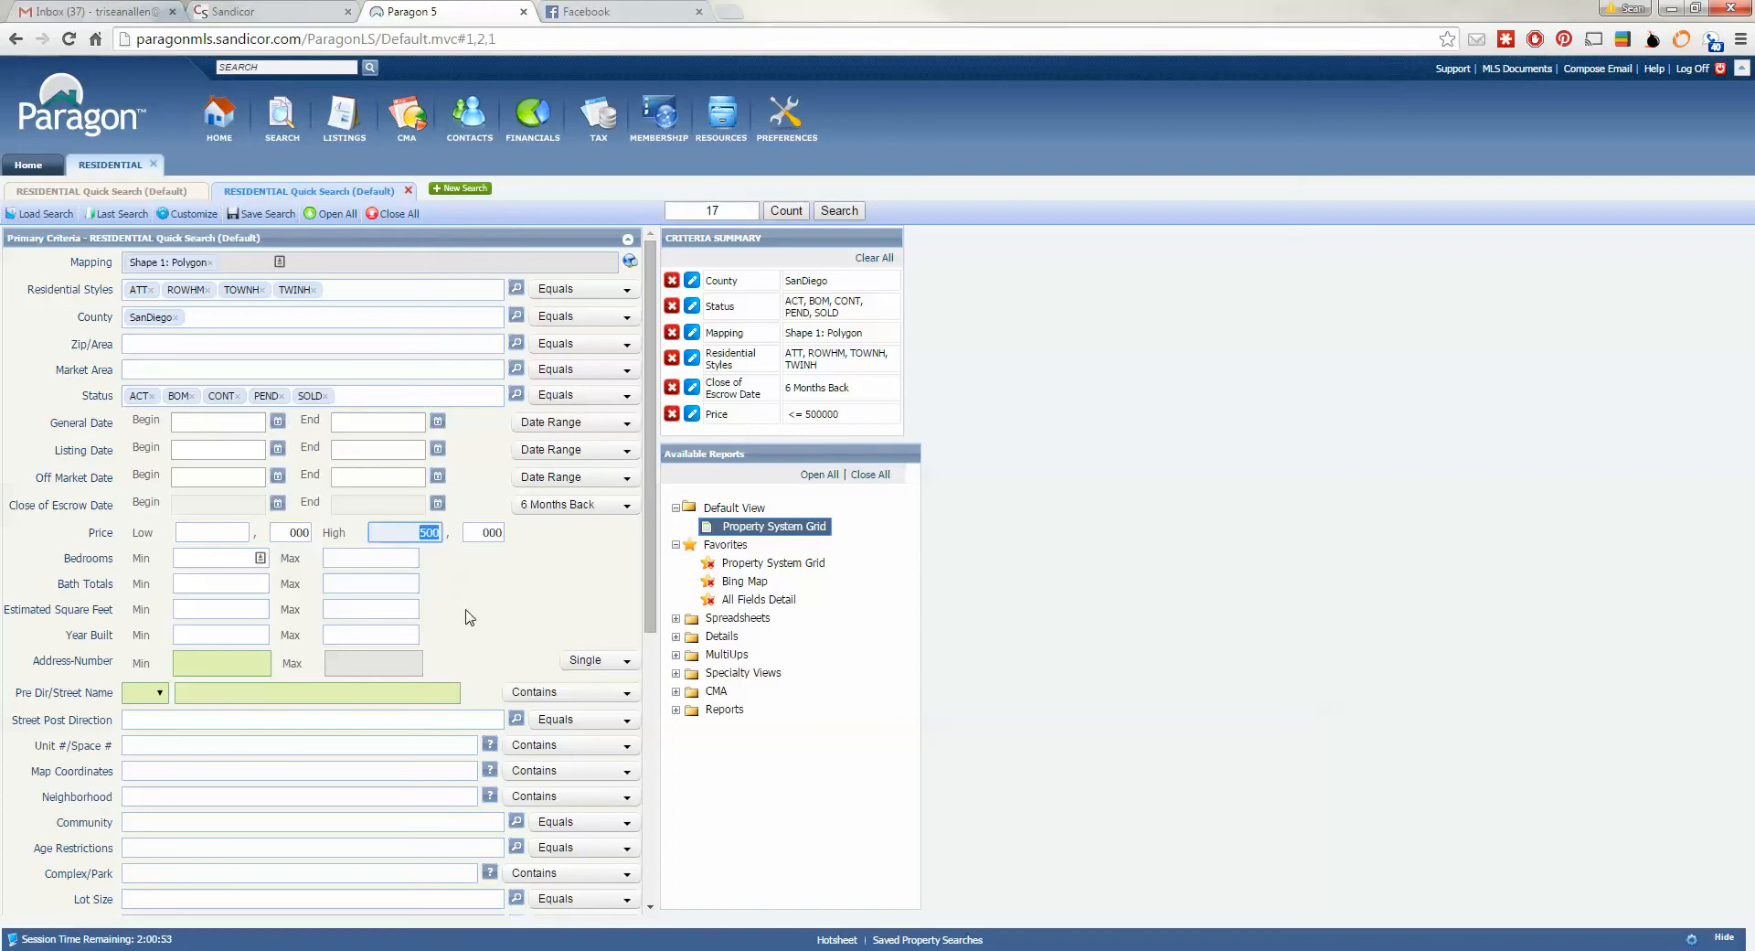
key("BackSpace")
left_click(554, 616)
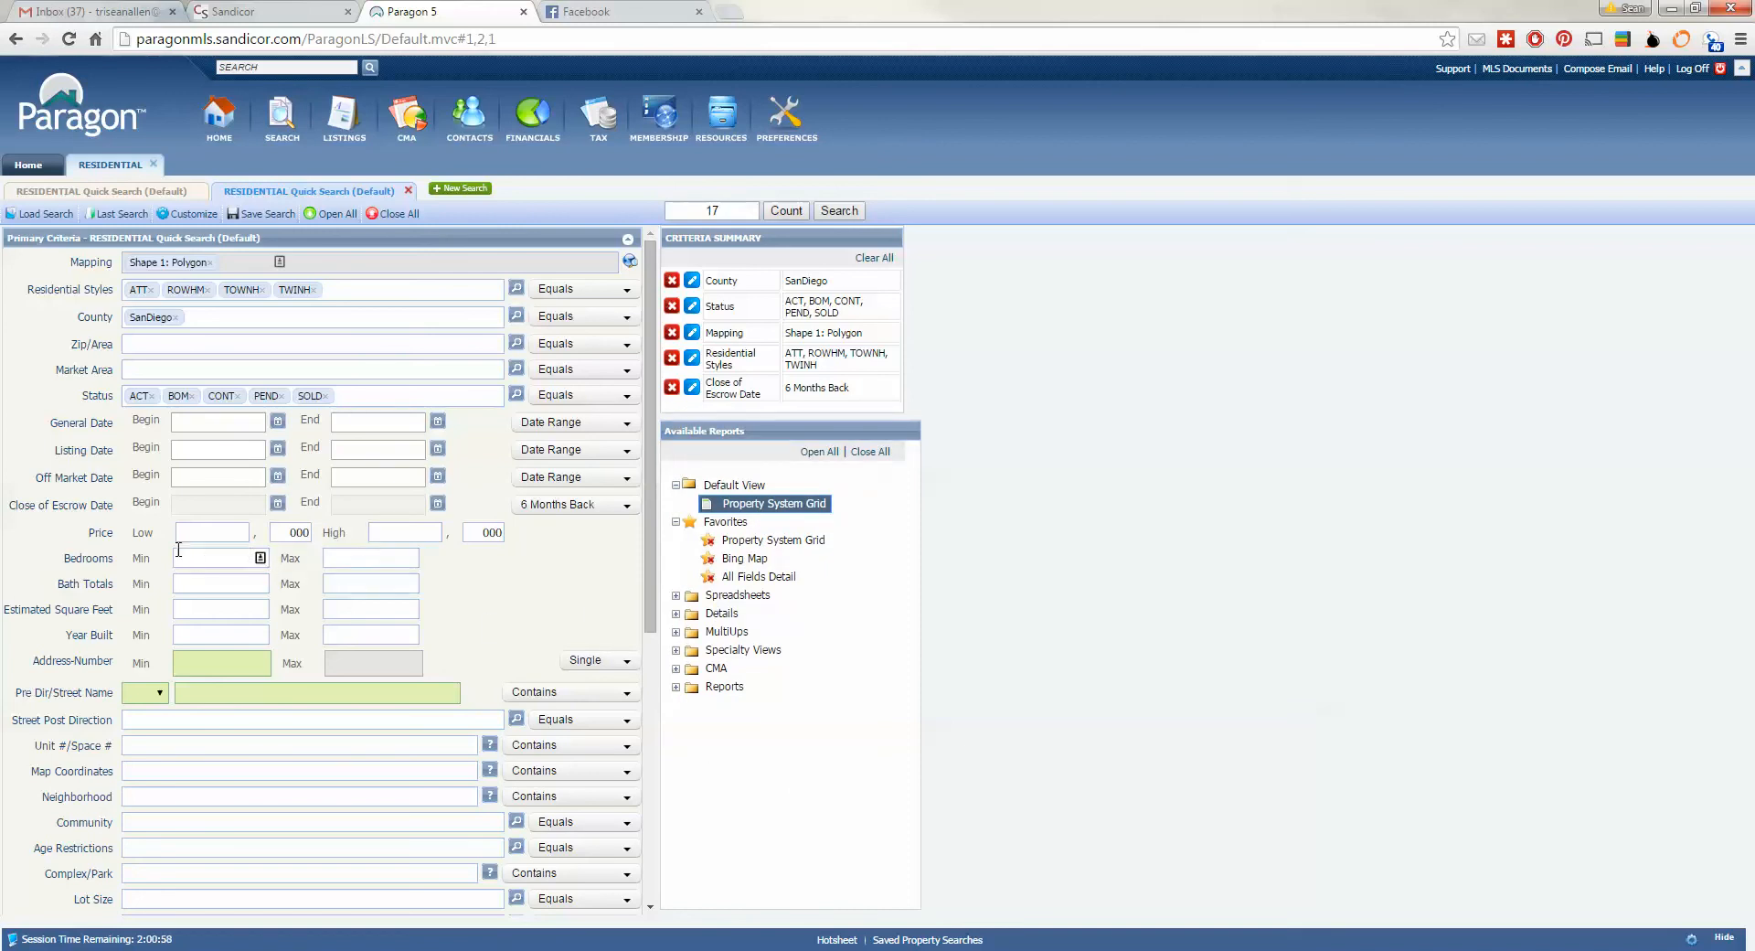
left_click(248, 557)
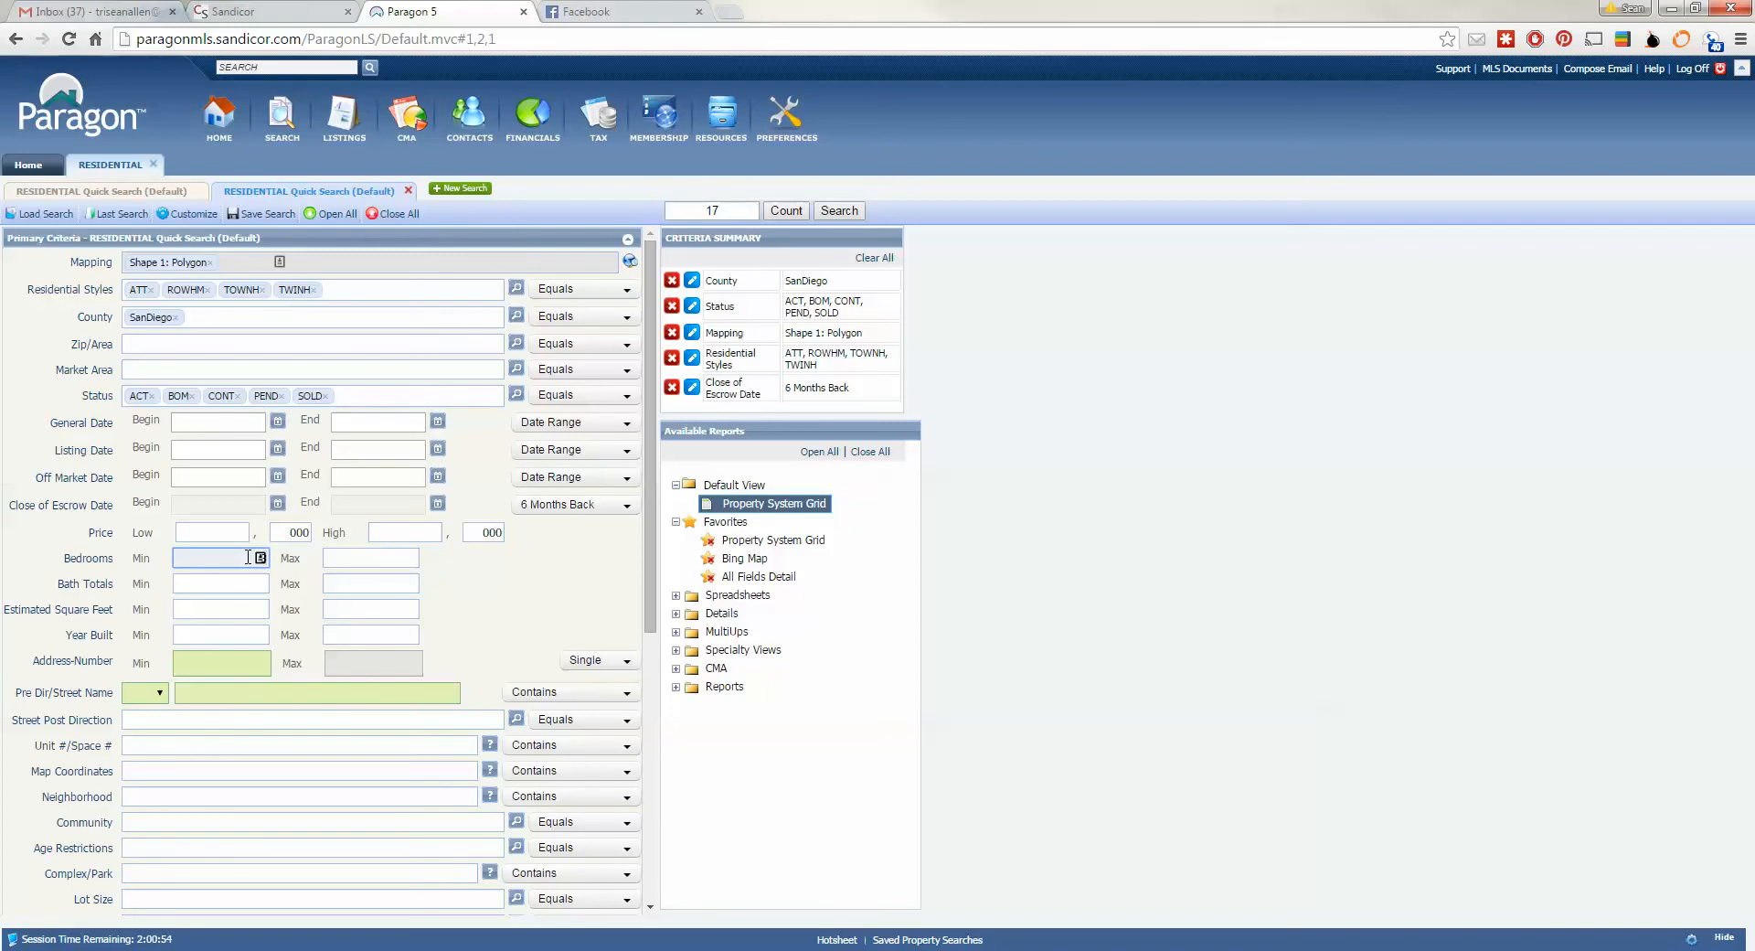
type("3")
left_click(458, 602)
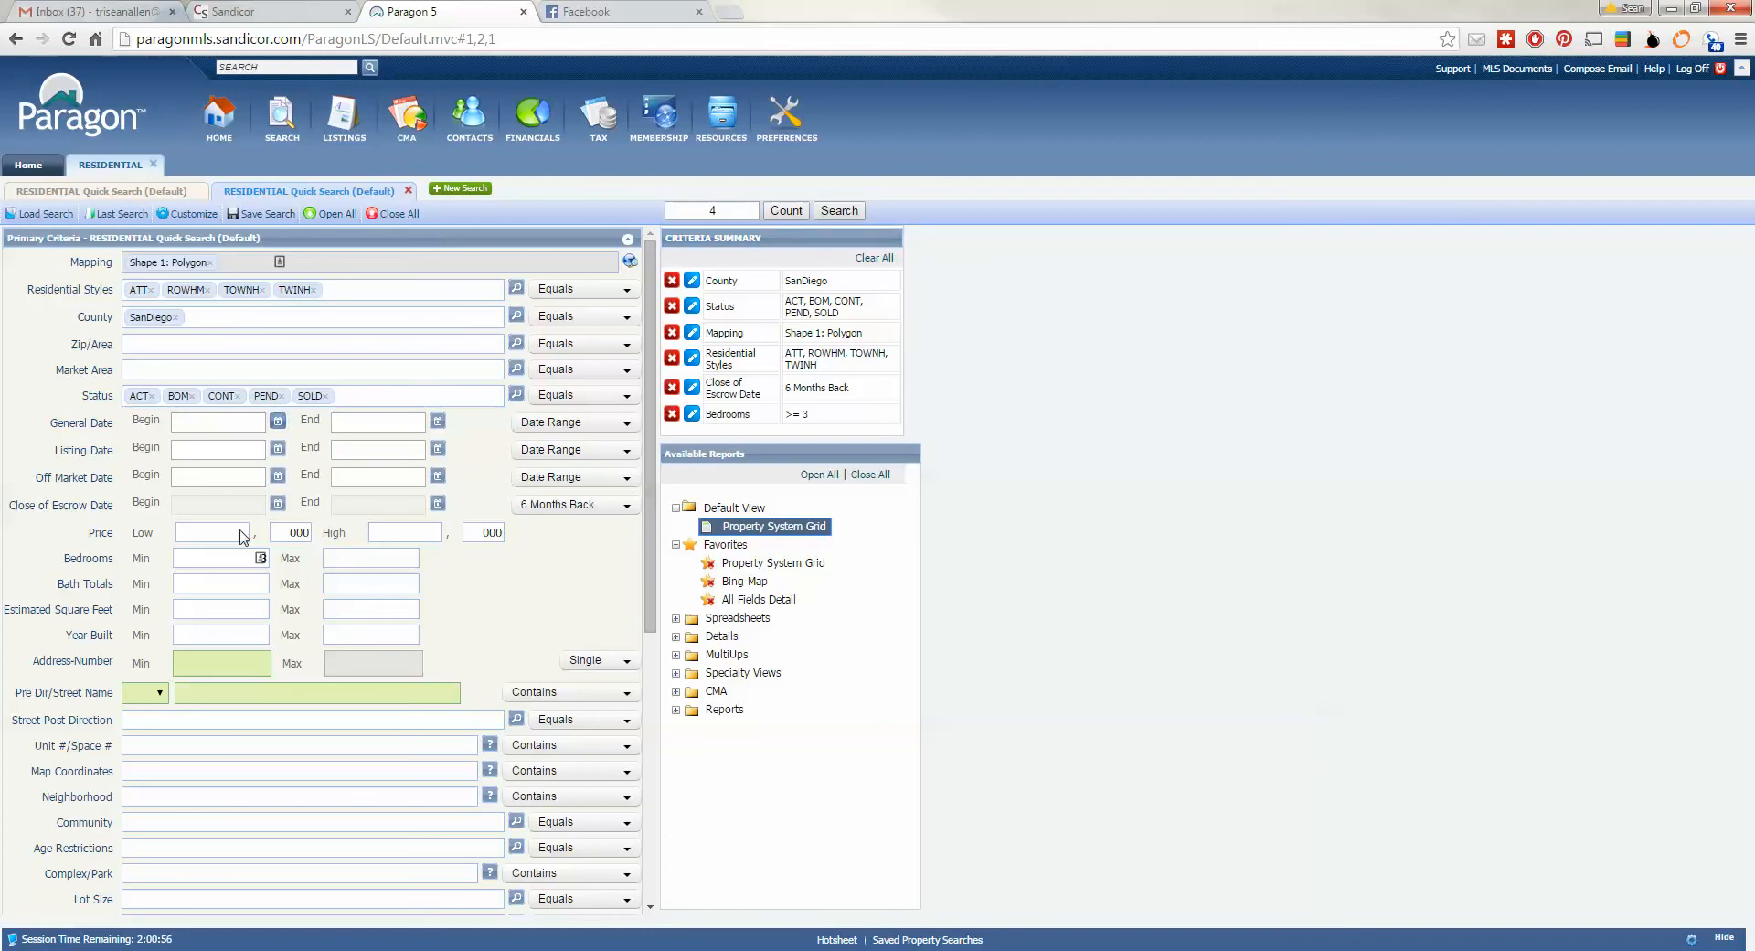
left_click(257, 560)
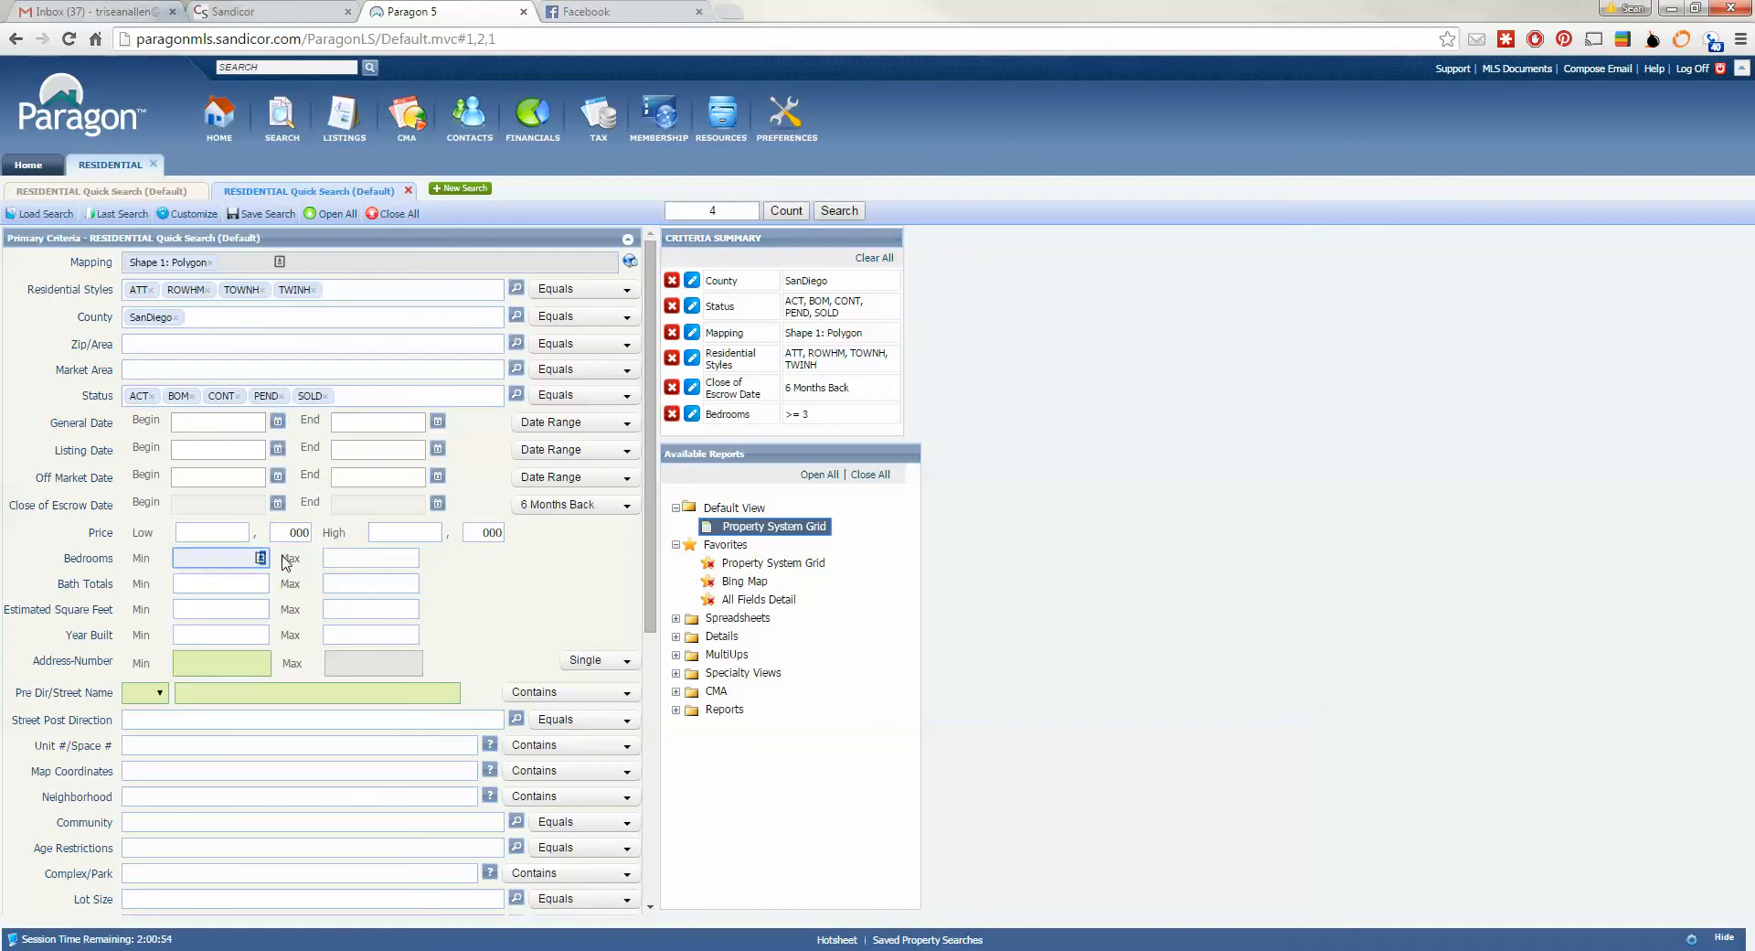
left_click(581, 608)
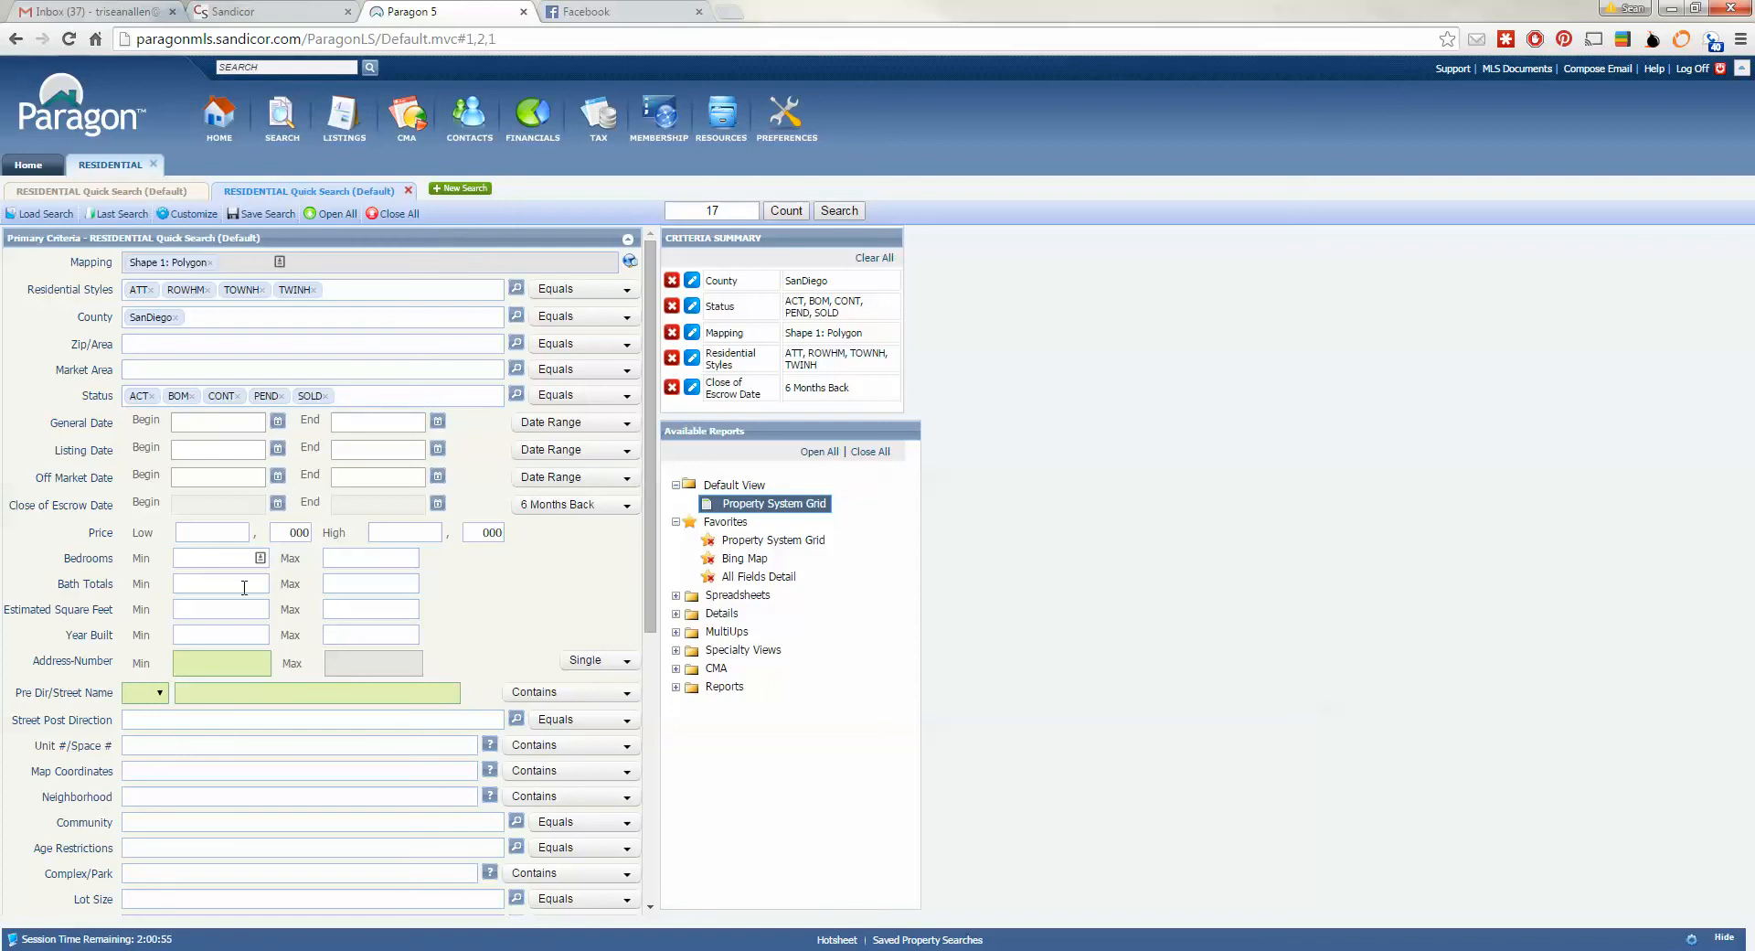
- Run the search, returning 17 results in the Property System Grid
scroll(523, 544, "down", 1)
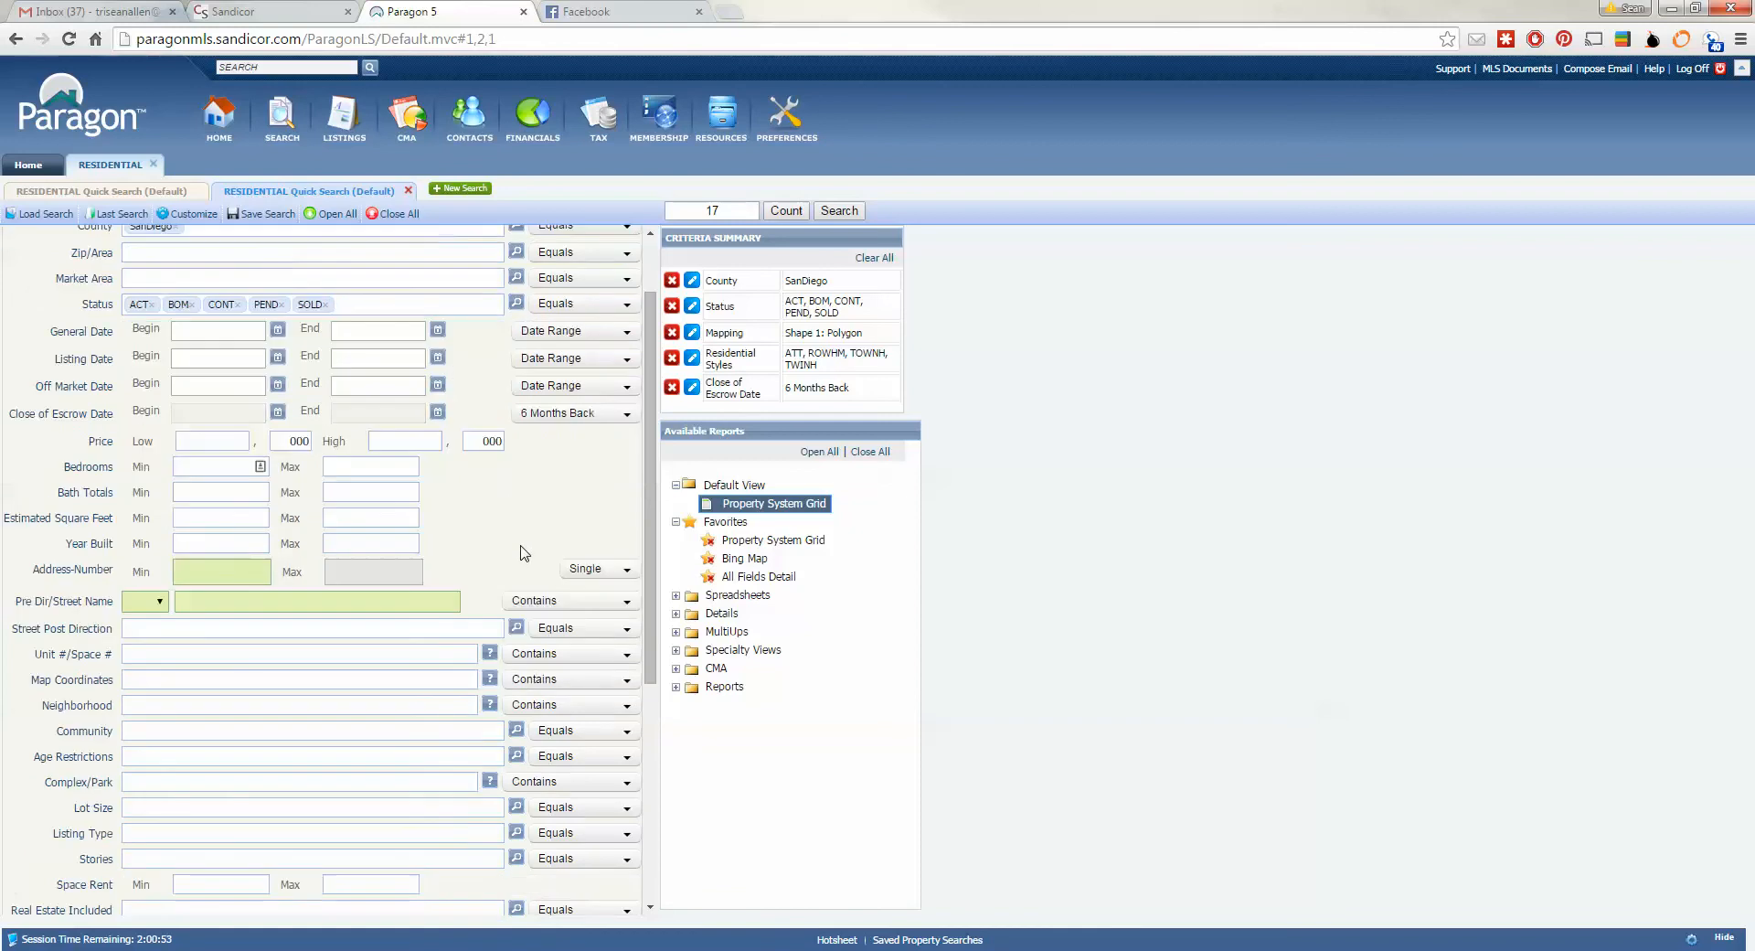
scroll(504, 516, "up", 1)
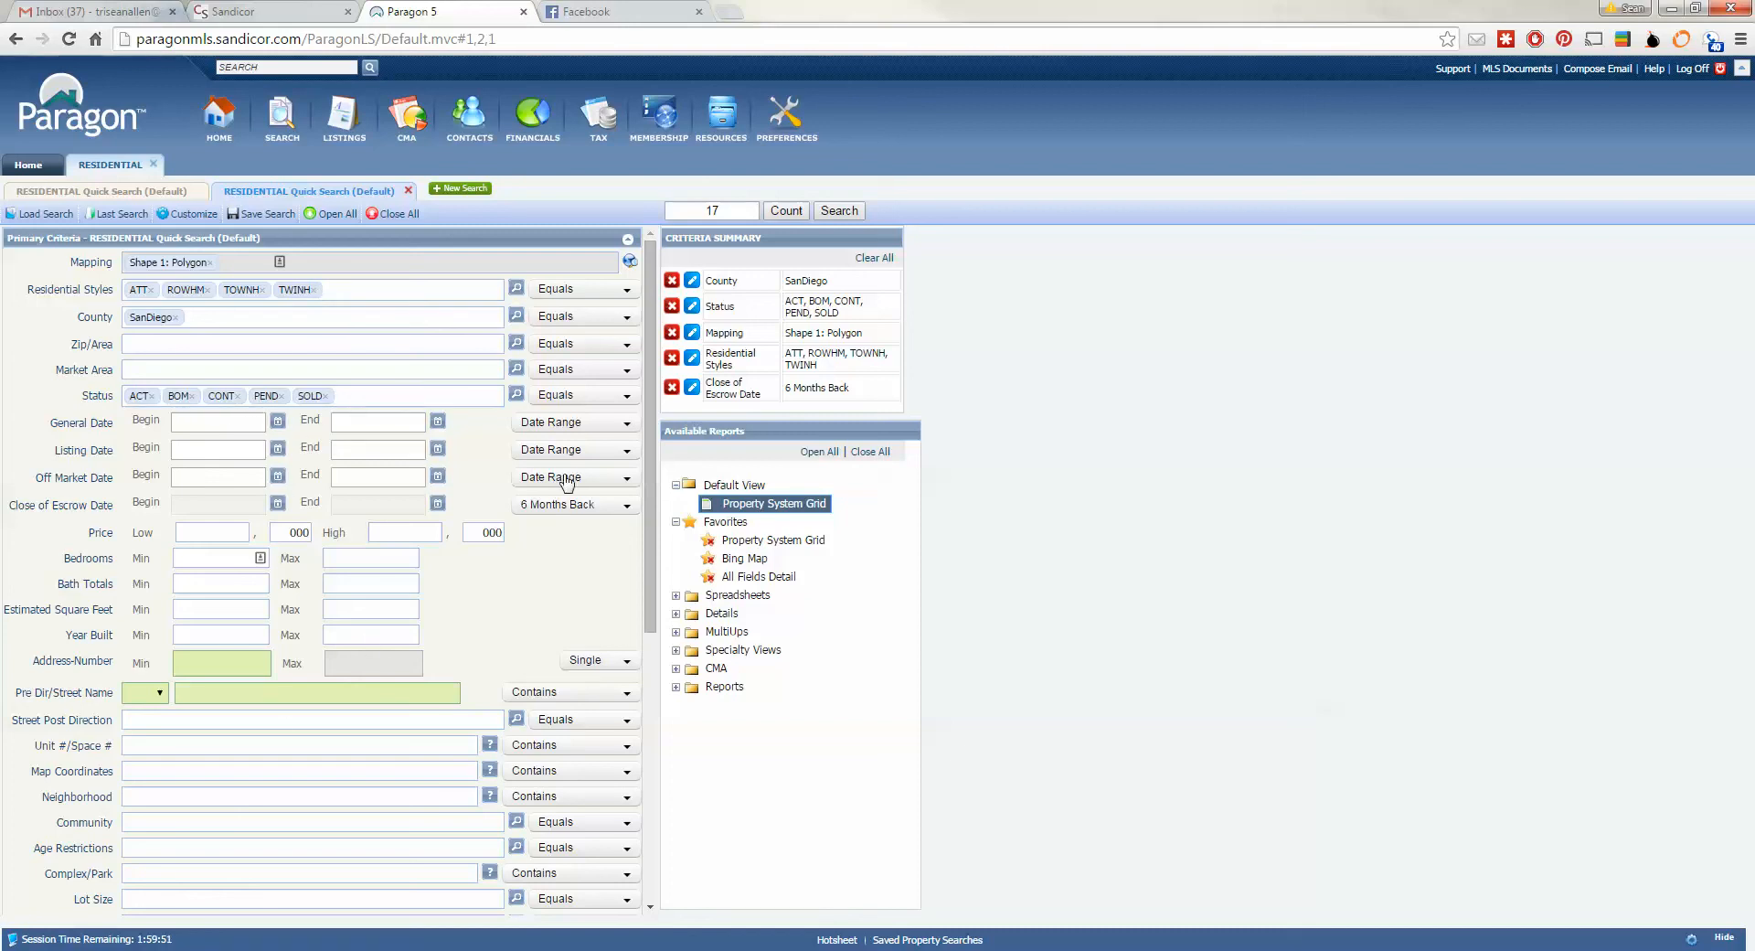
left_click(857, 212)
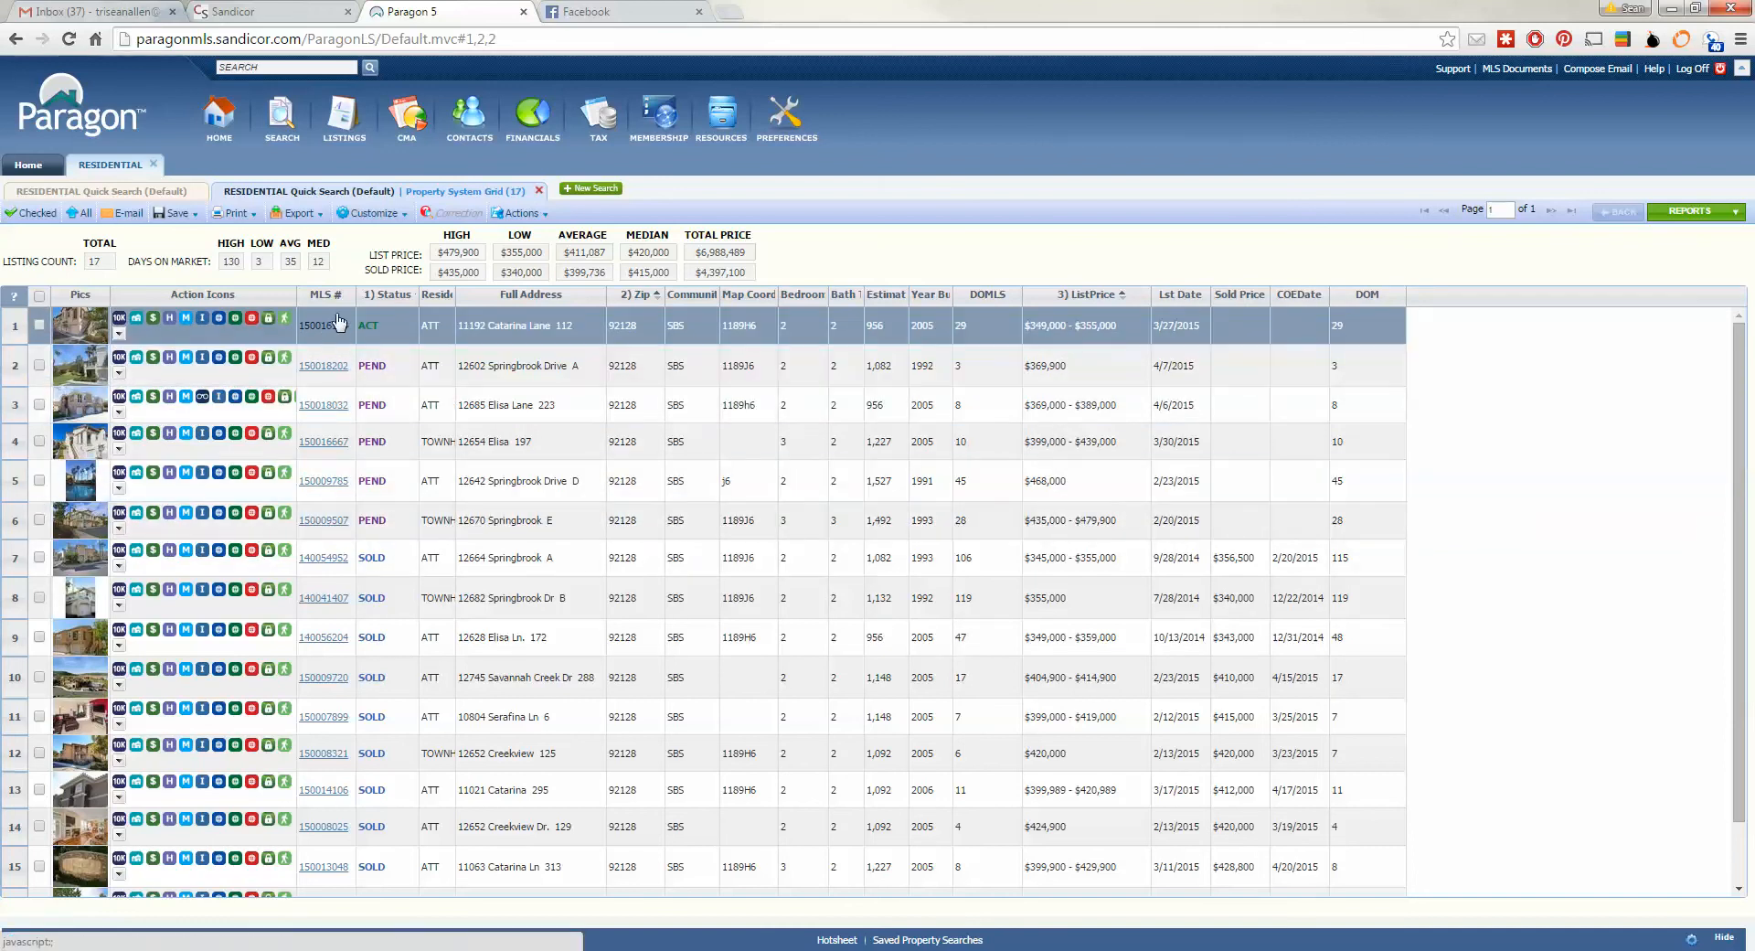
- Scroll through the 17 results, then go back to the Residential Quick Search criteria
scroll(777, 452, "down", 1)
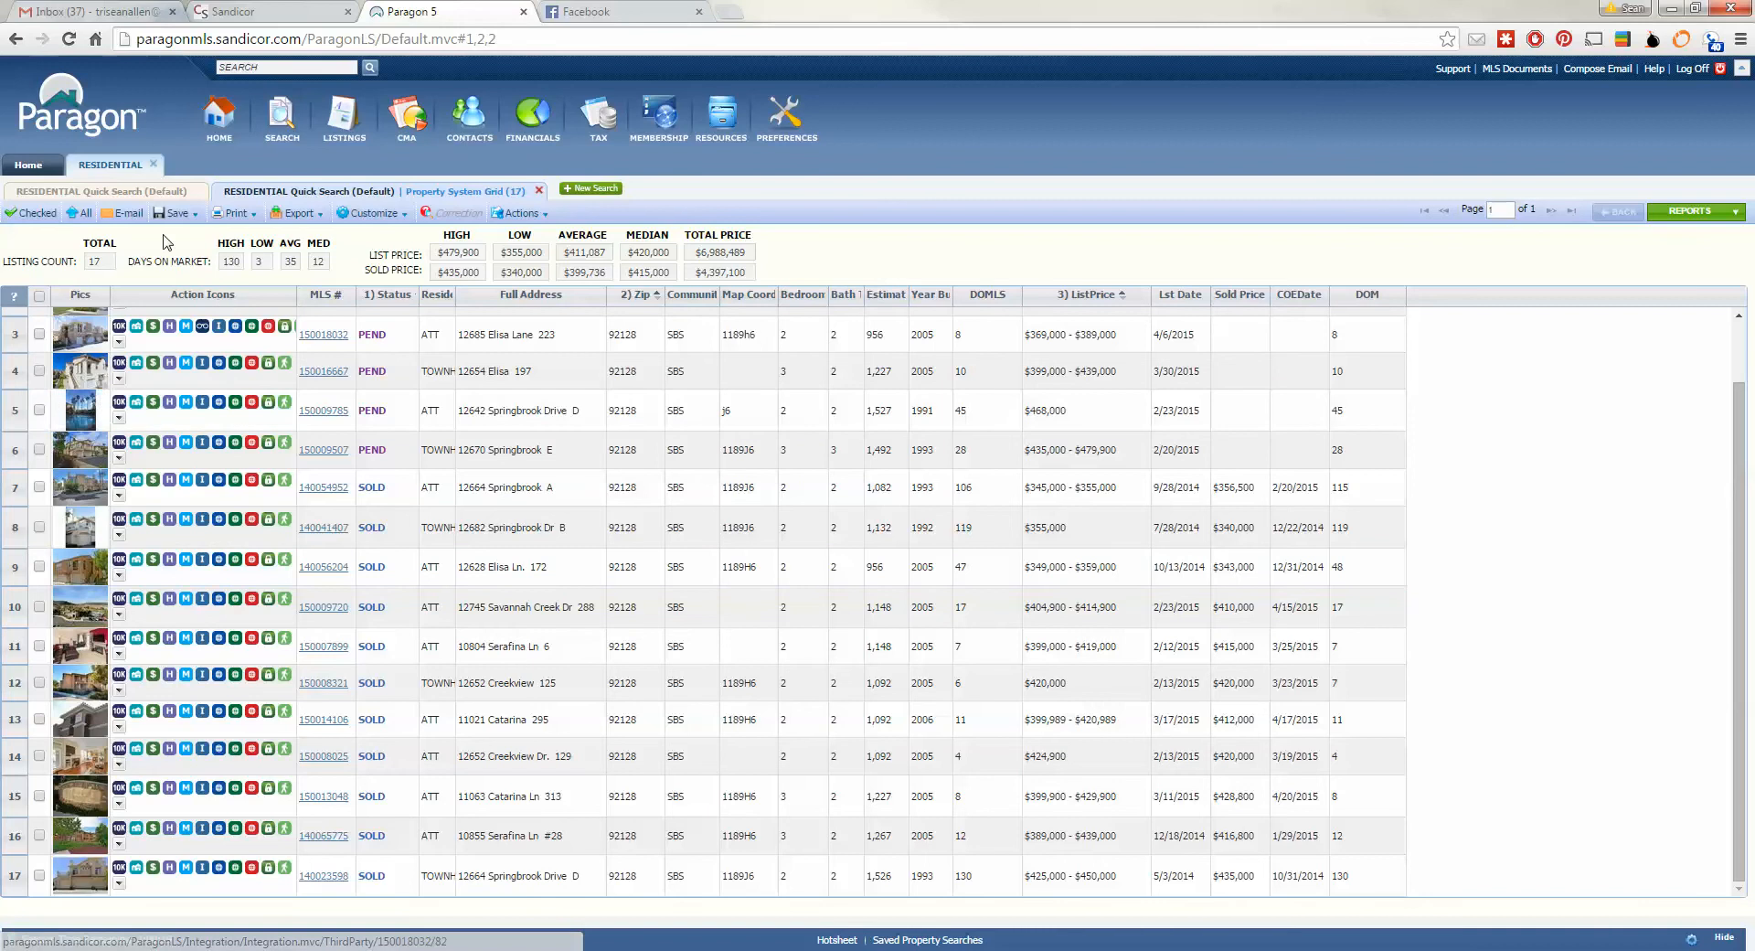
left_click(313, 195)
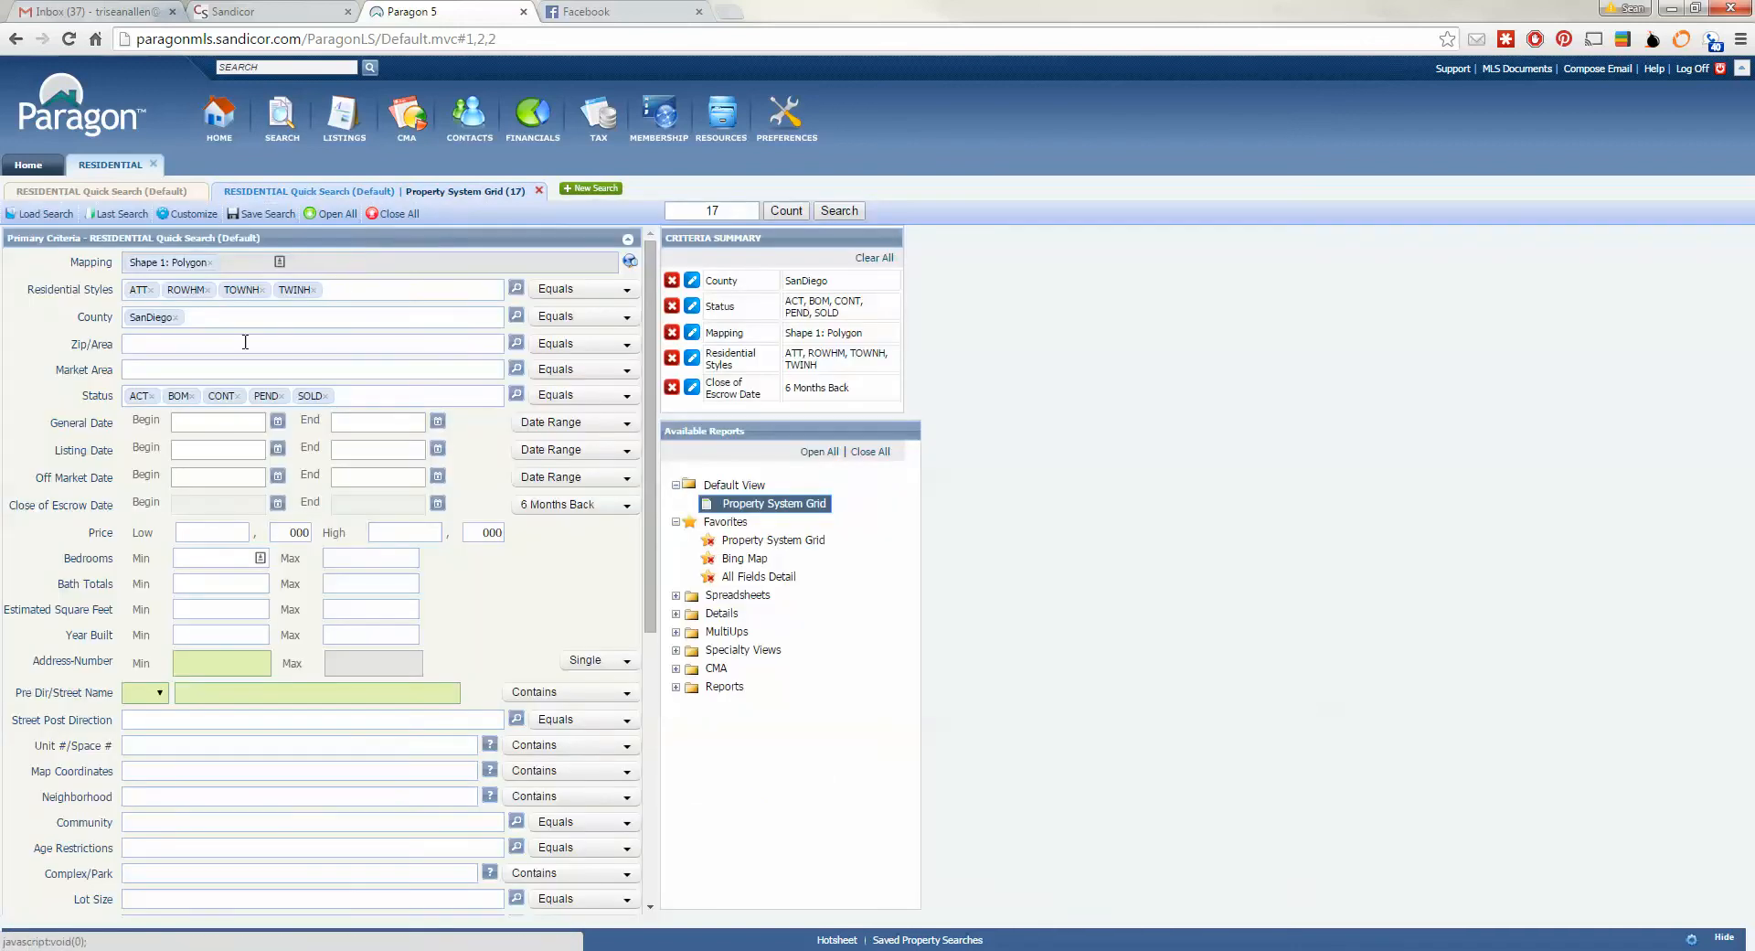
- Change Close of Escrow Date to 90 Days Back and rerun the search for 14 listings
left_click(617, 505)
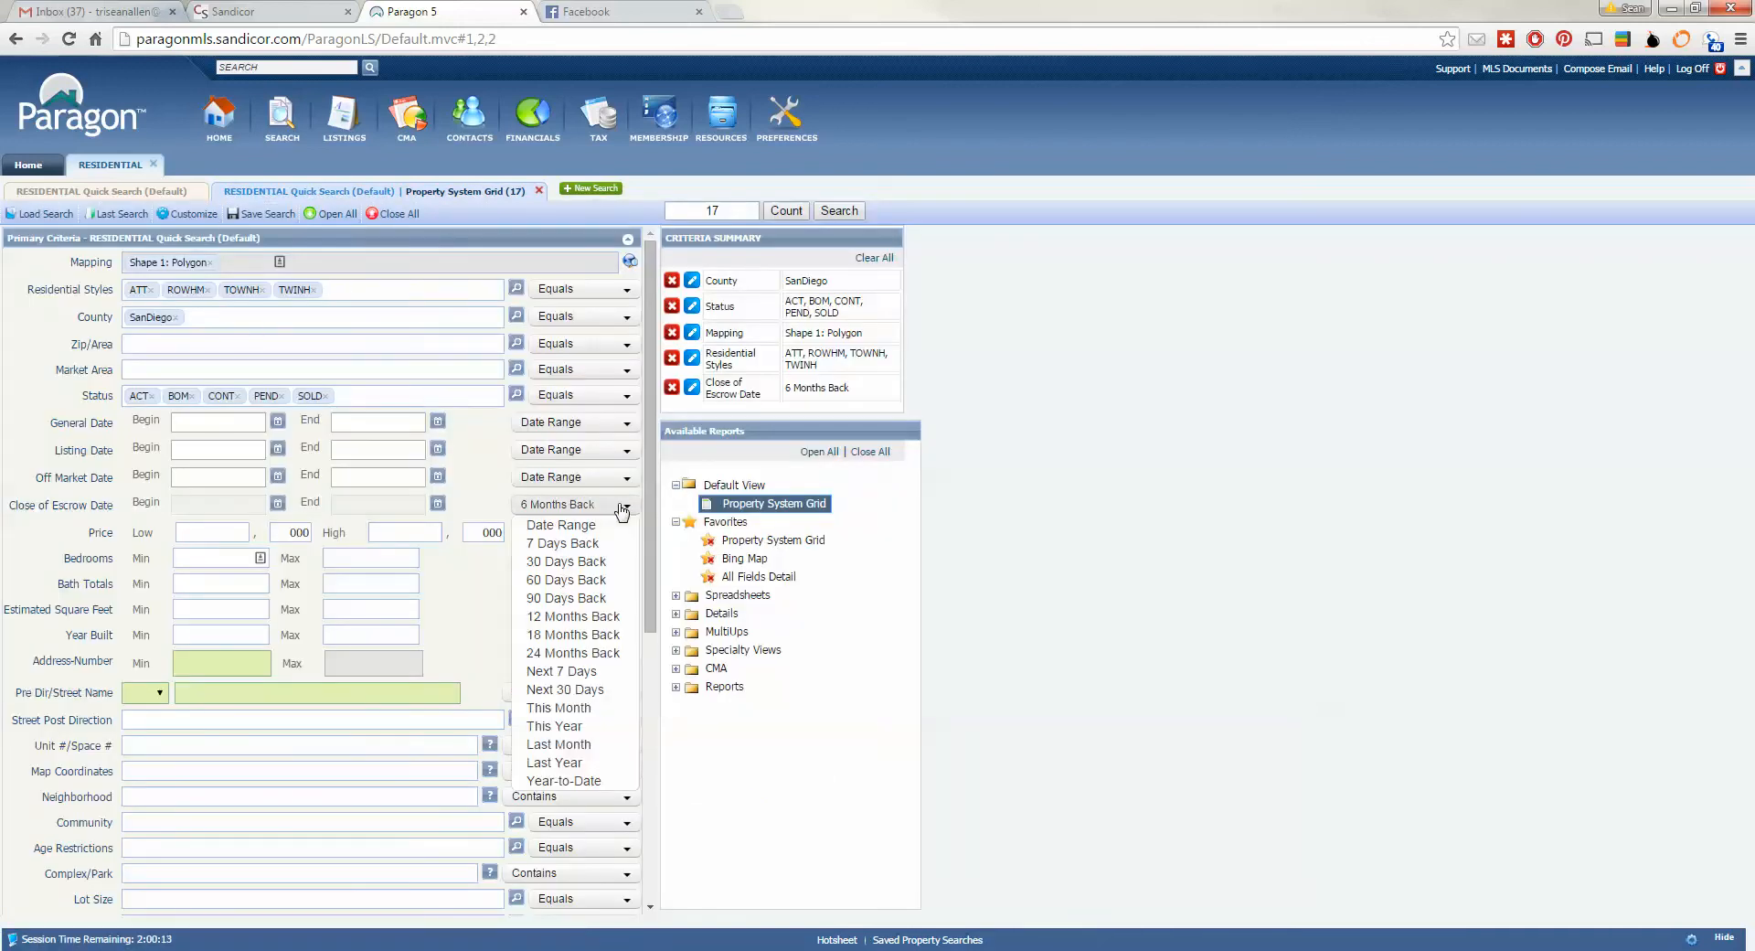
left_click(590, 598)
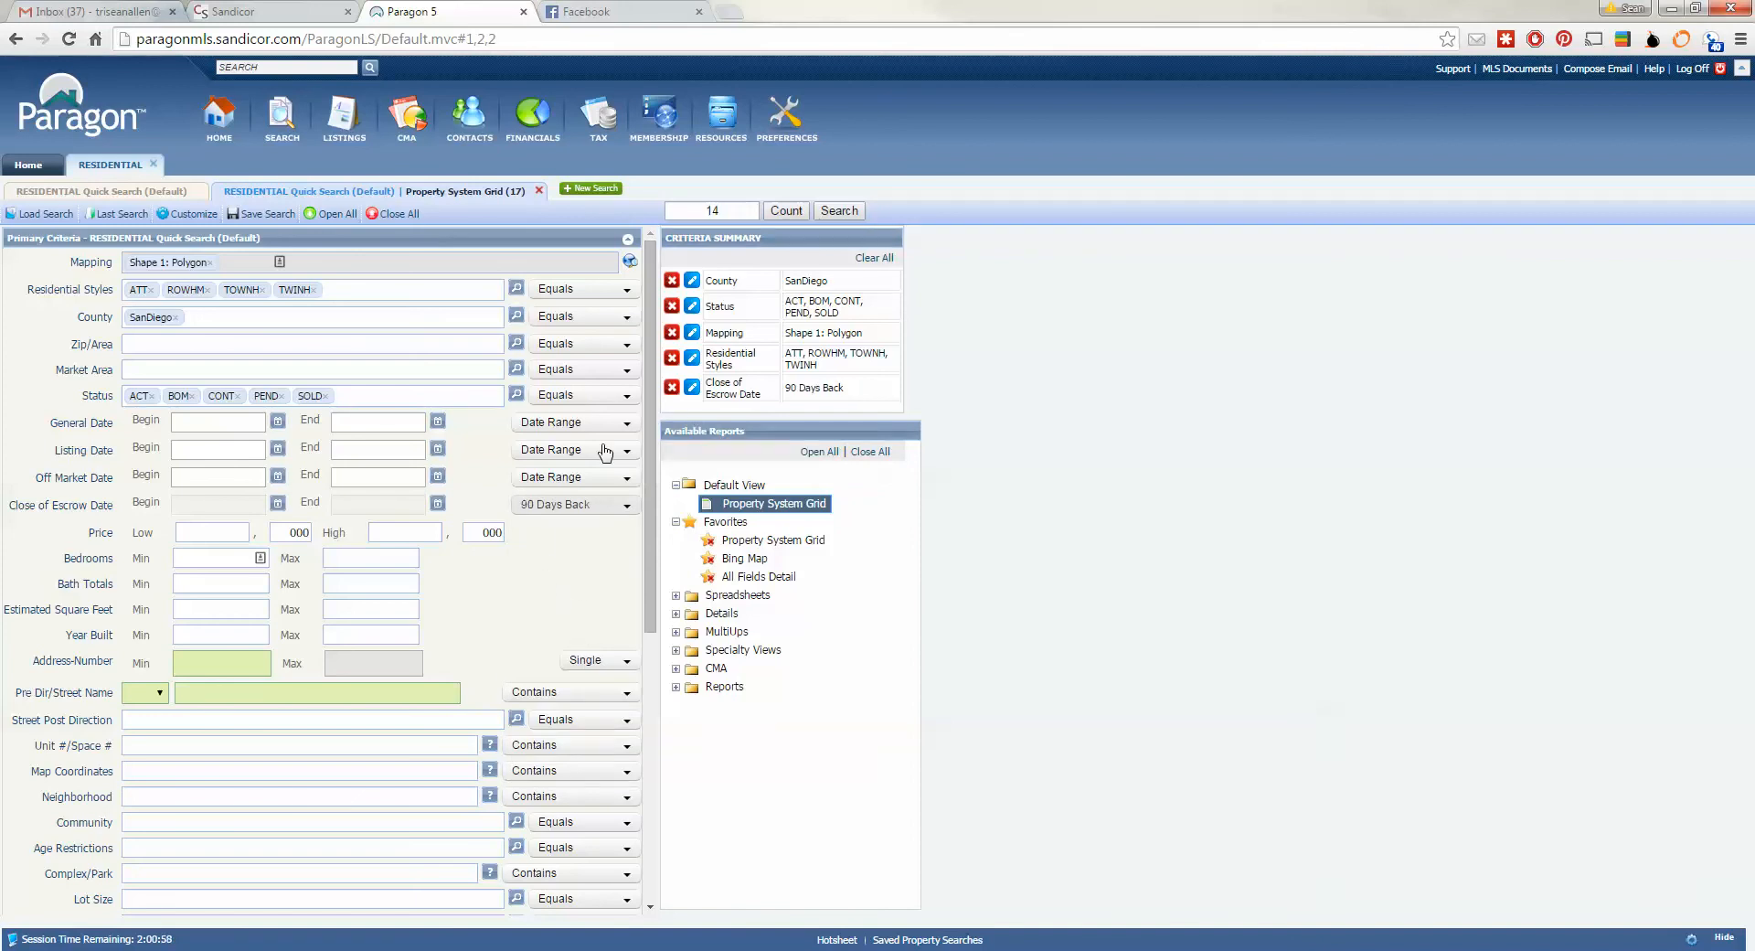
left_click(839, 211)
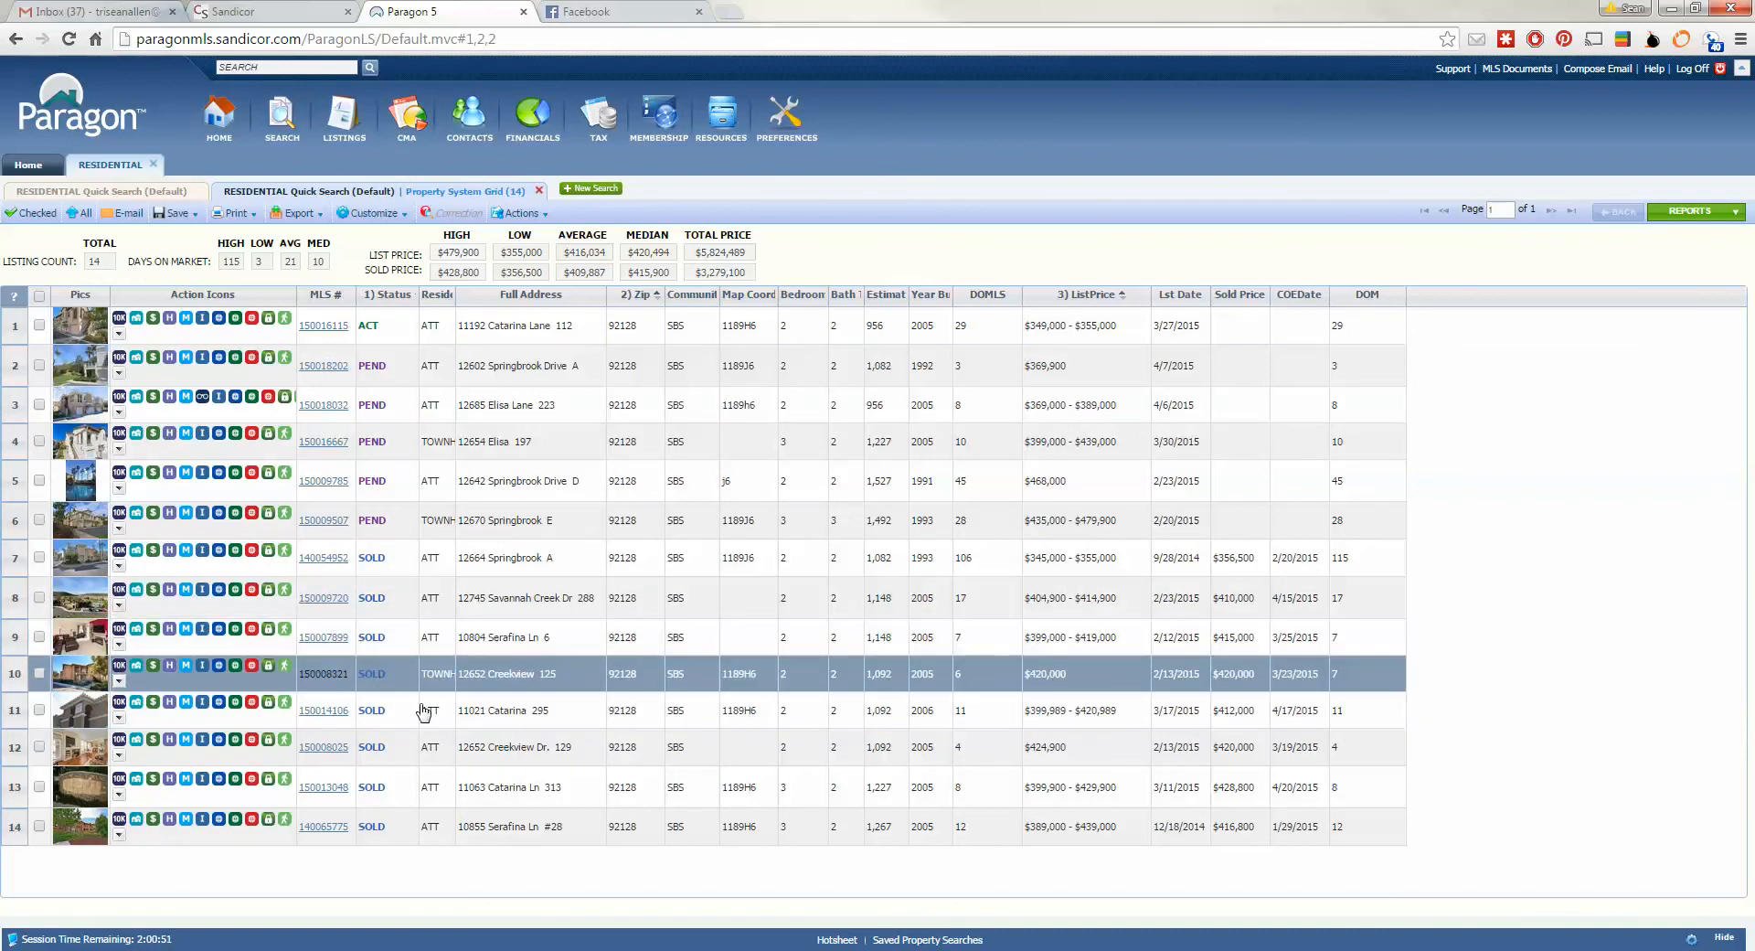
left_click(200, 227)
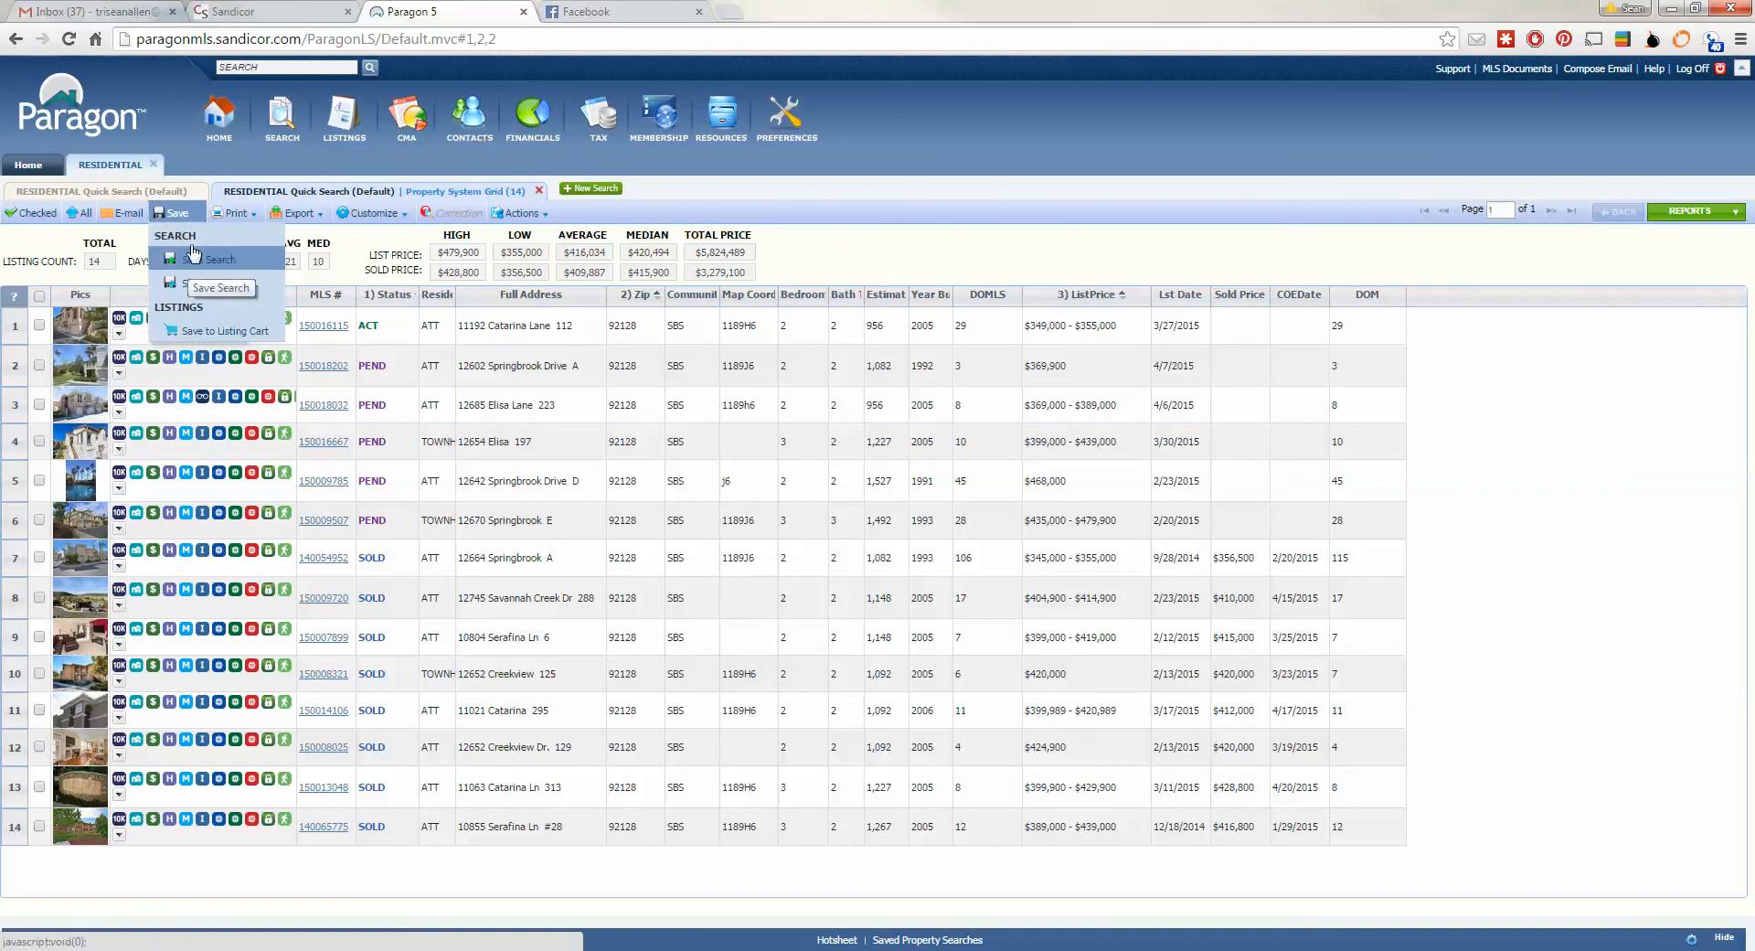
left_click(200, 283)
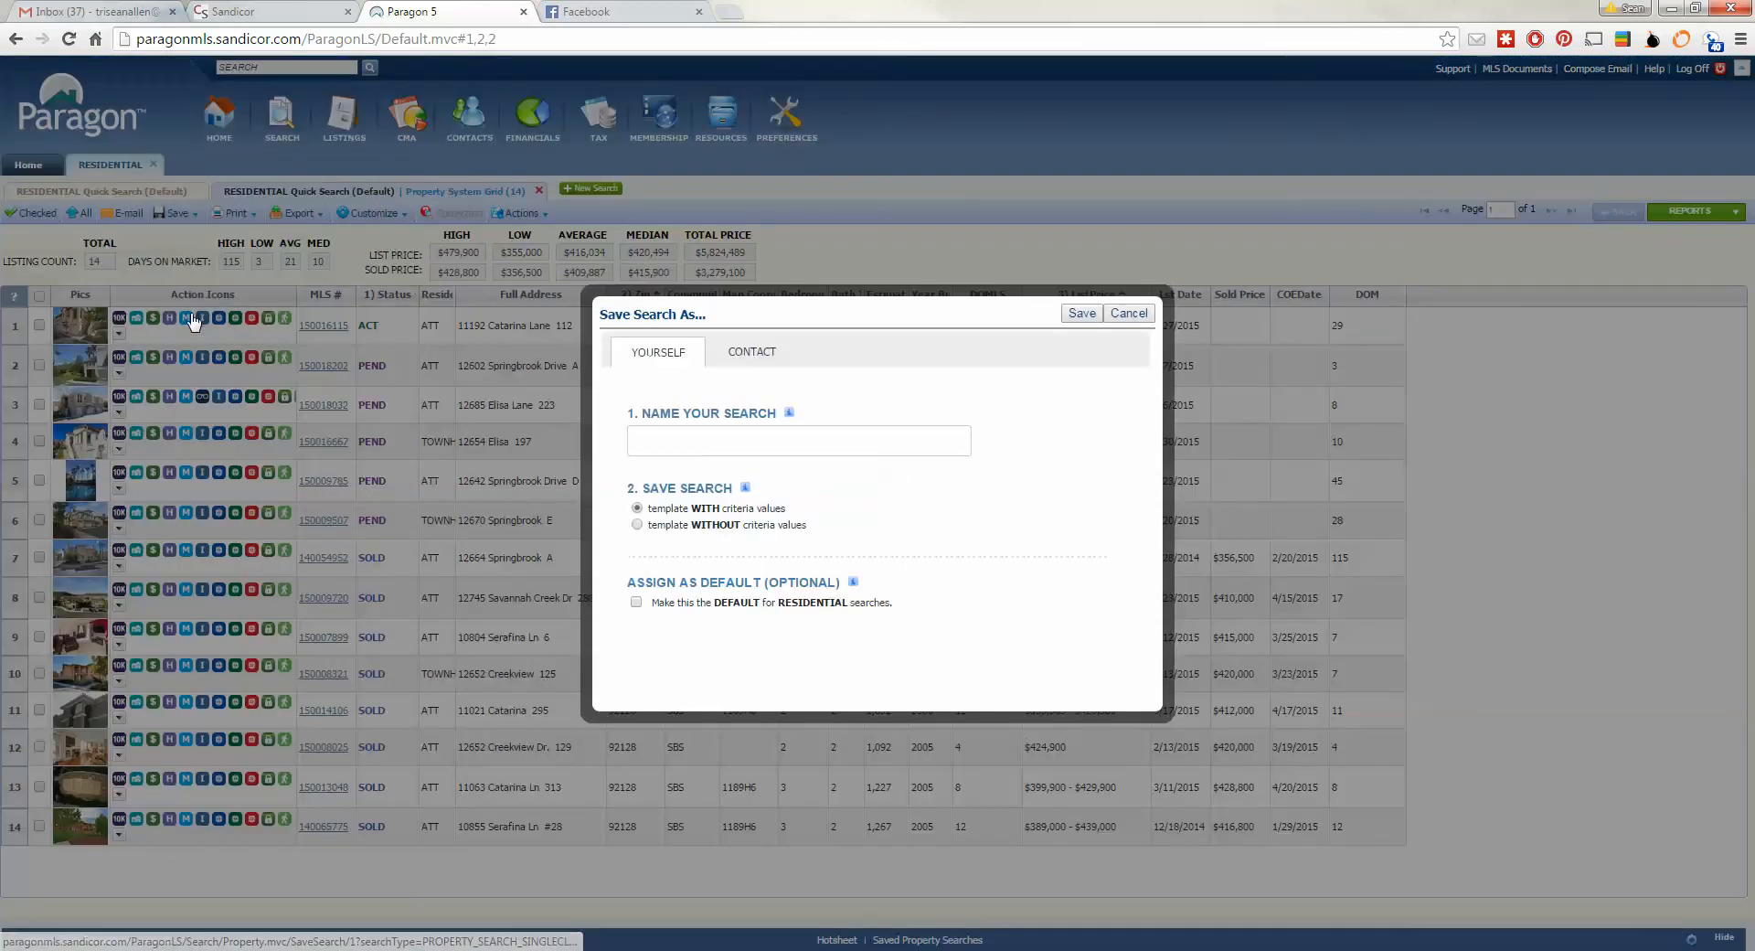
left_click(752, 443)
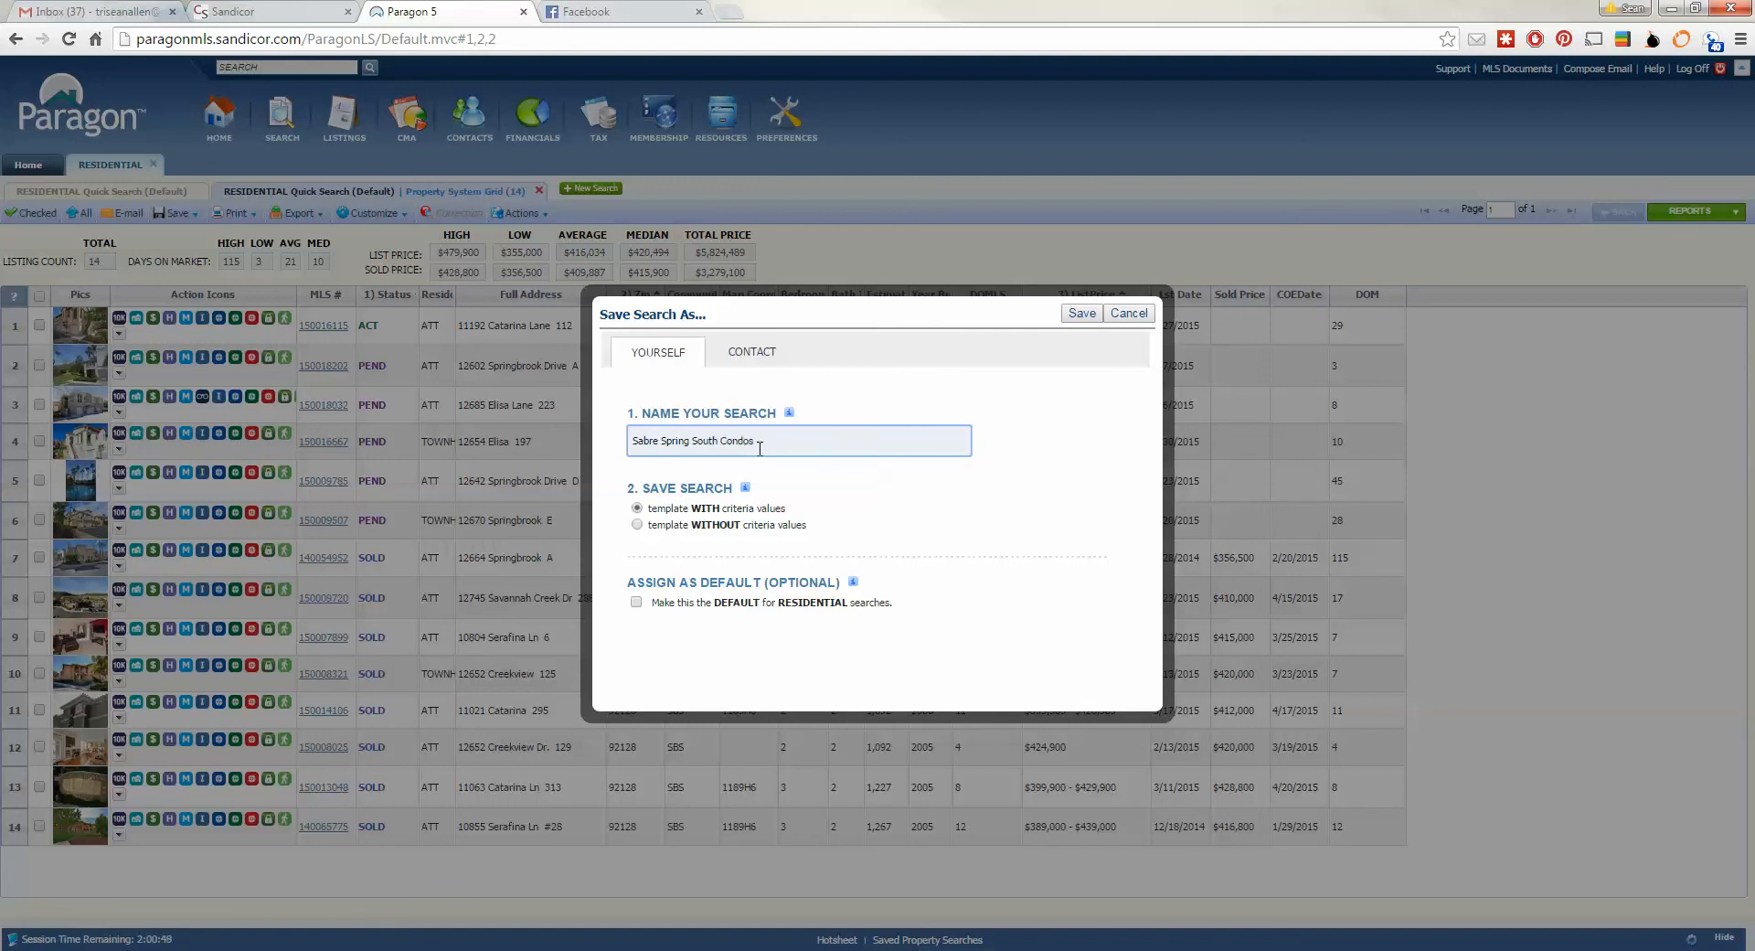
key("BackSpace")
key("BackSpace")
key("BackSpace")
key("BackSpace")
key("BackSpace")
key("BackSpace")
key("BackSpace")
key("BackSpace")
key("BackSpace")
key("BackSpace")
key("BackSpace")
key("BackSpace")
key("BackSpace")
key("BackSpace")
key("BackSpace")
key("BackSpace")
key("BackSpace")
key("BackSpace")
key("BackSpace")
key("BackSpace")
left_click(1132, 314)
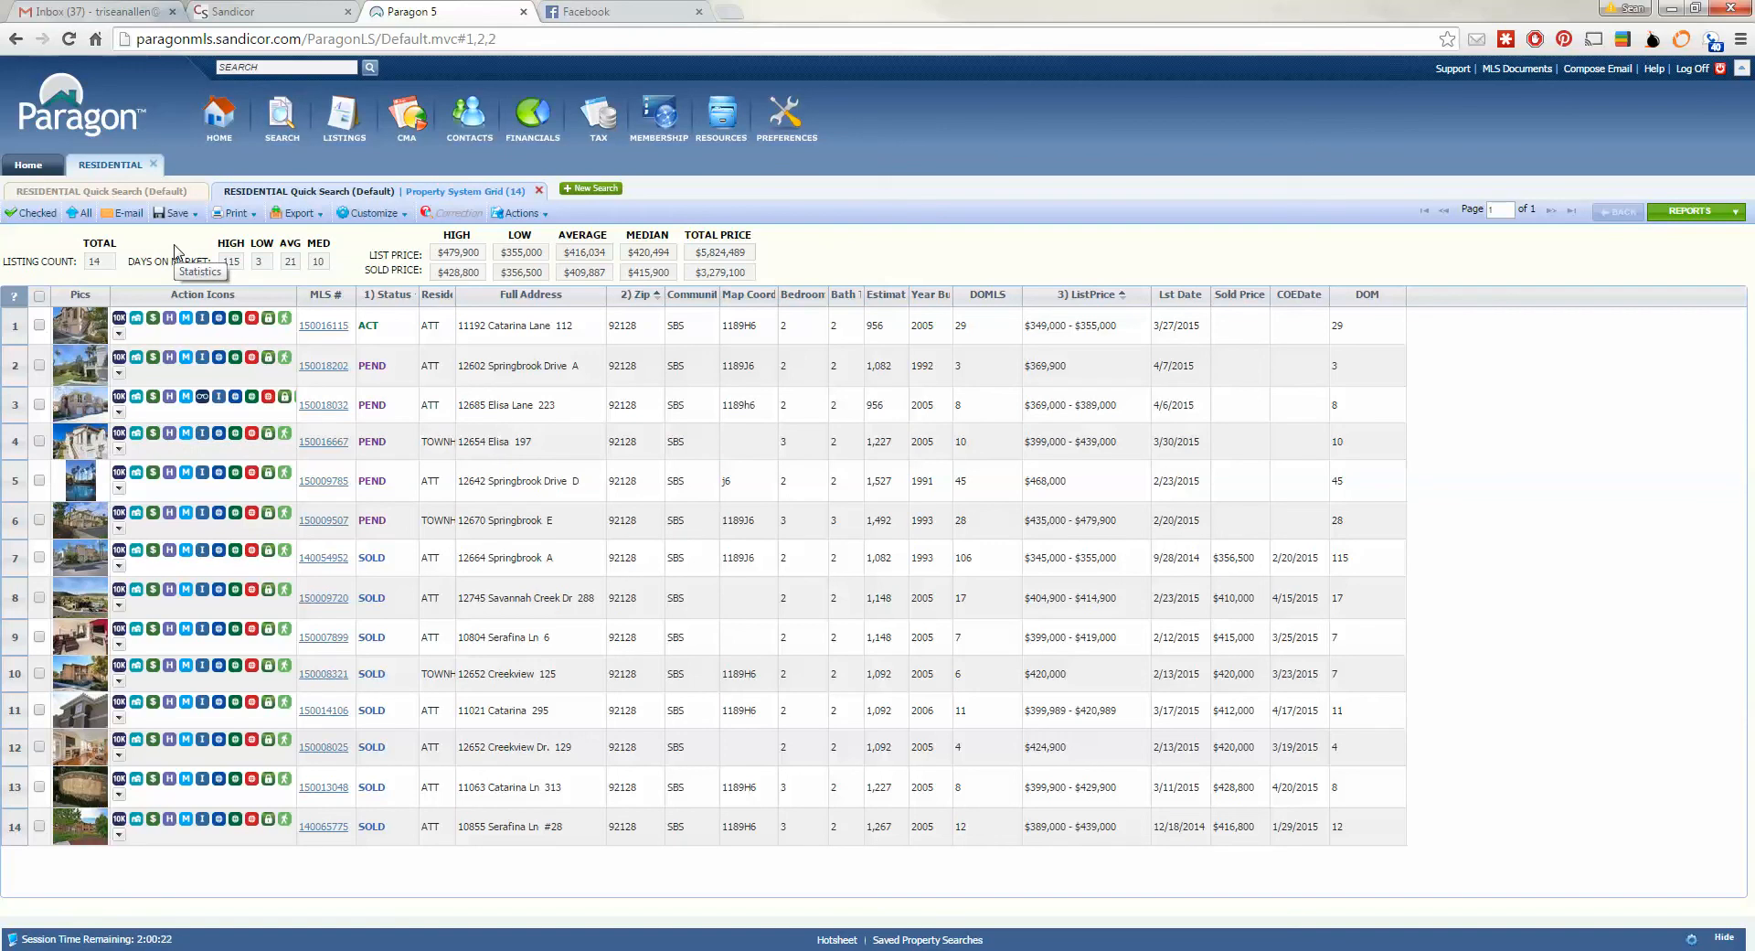
- Add a new contact and enter the client's first name, last name and home e-mail
left_click(474, 134)
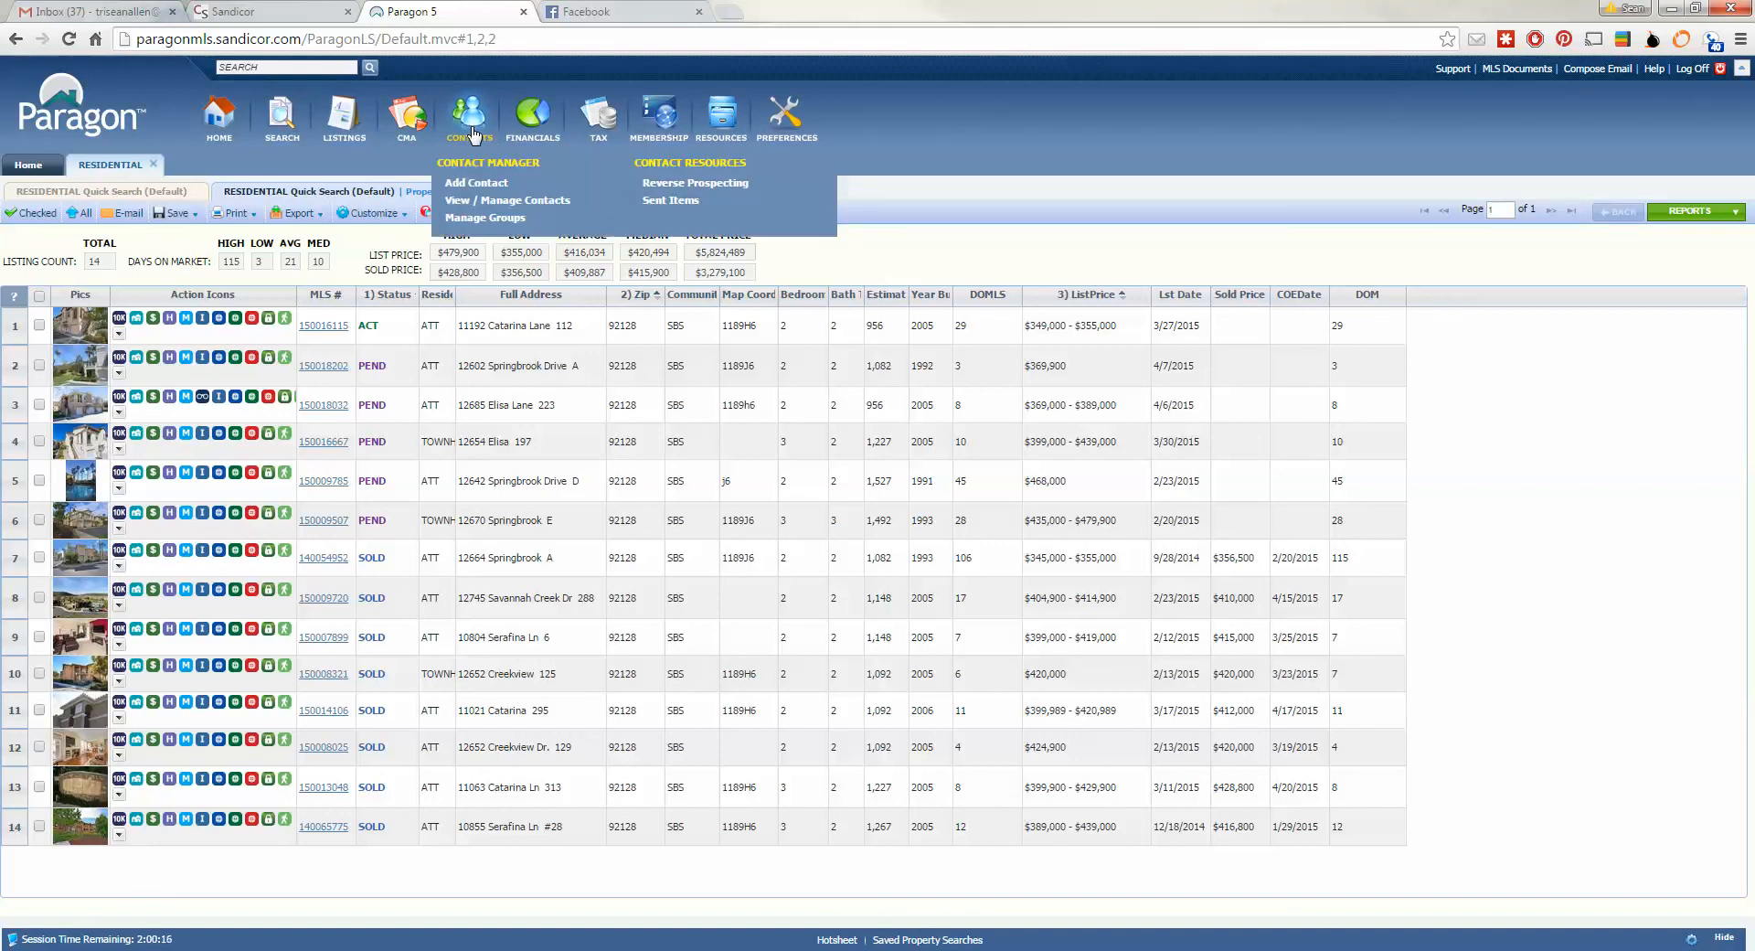
left_click(476, 184)
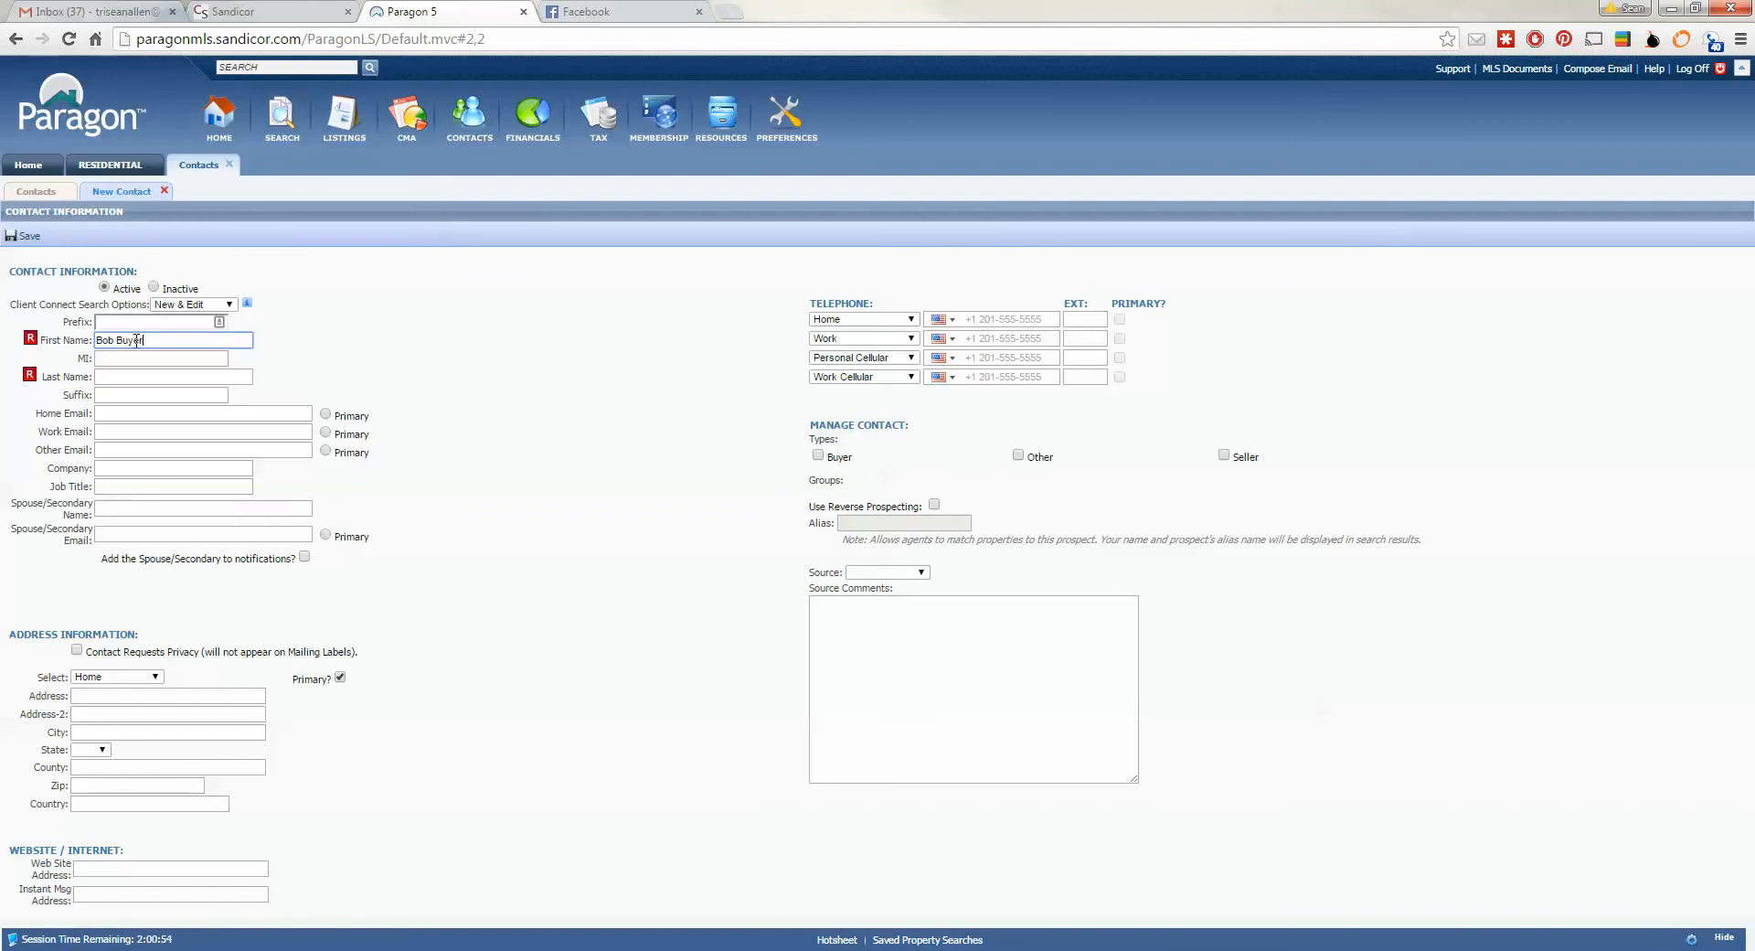
key("Tab")
key("Tab")
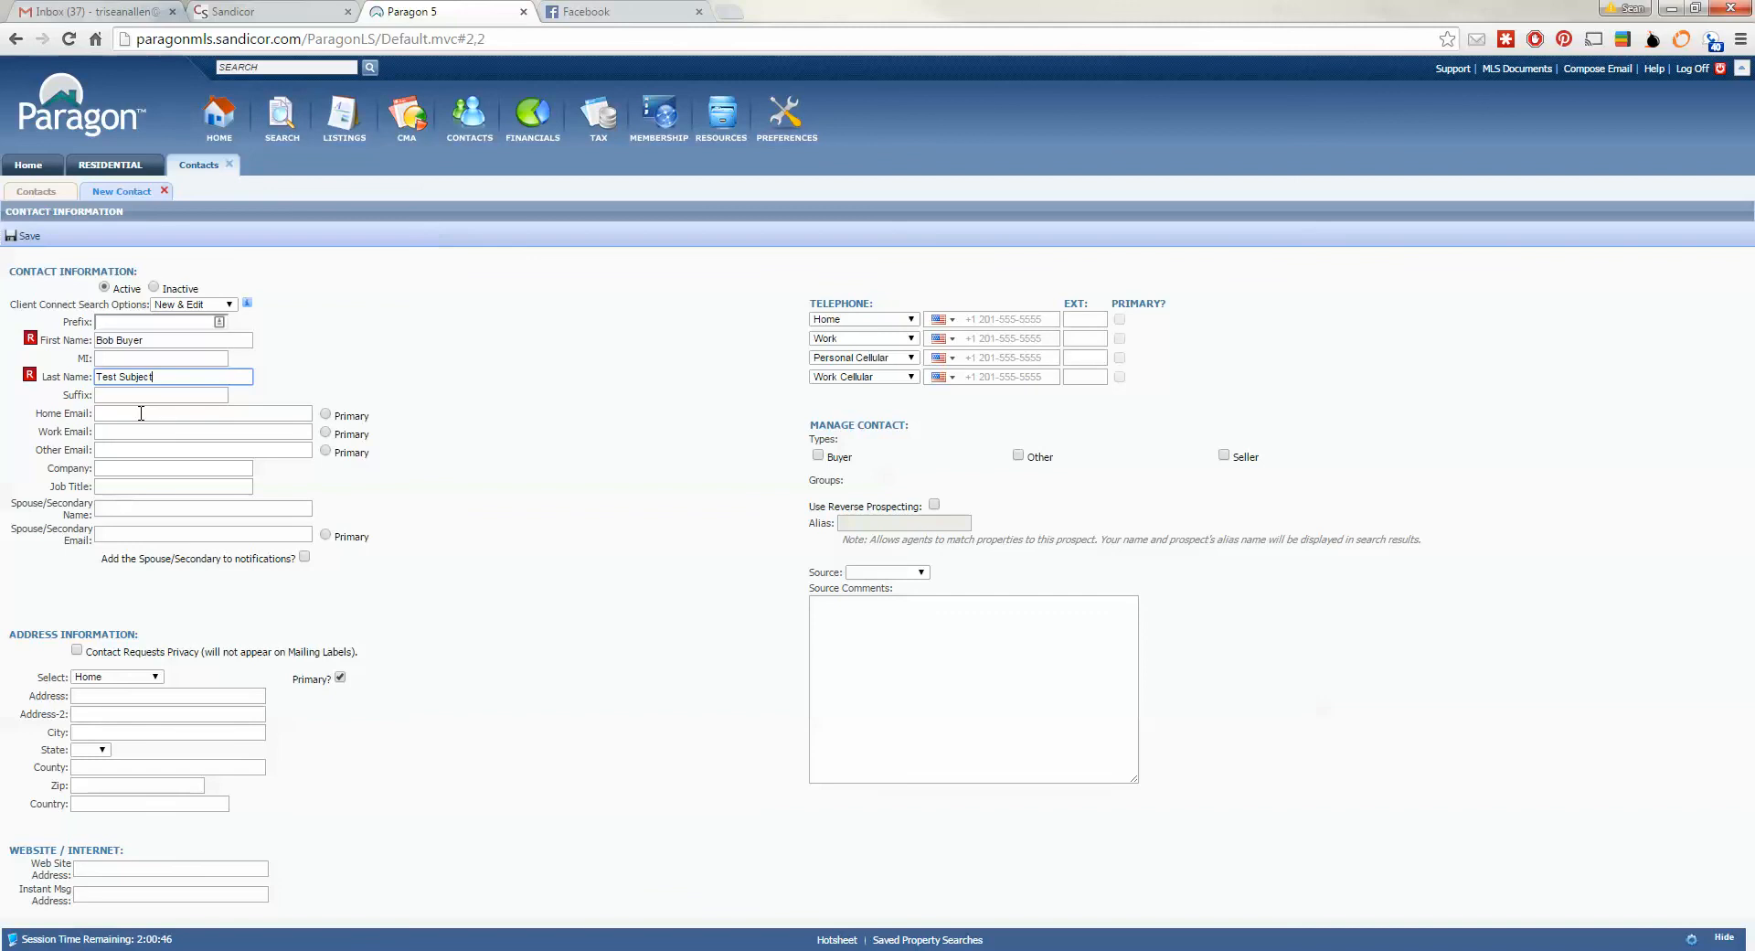
left_click(238, 413)
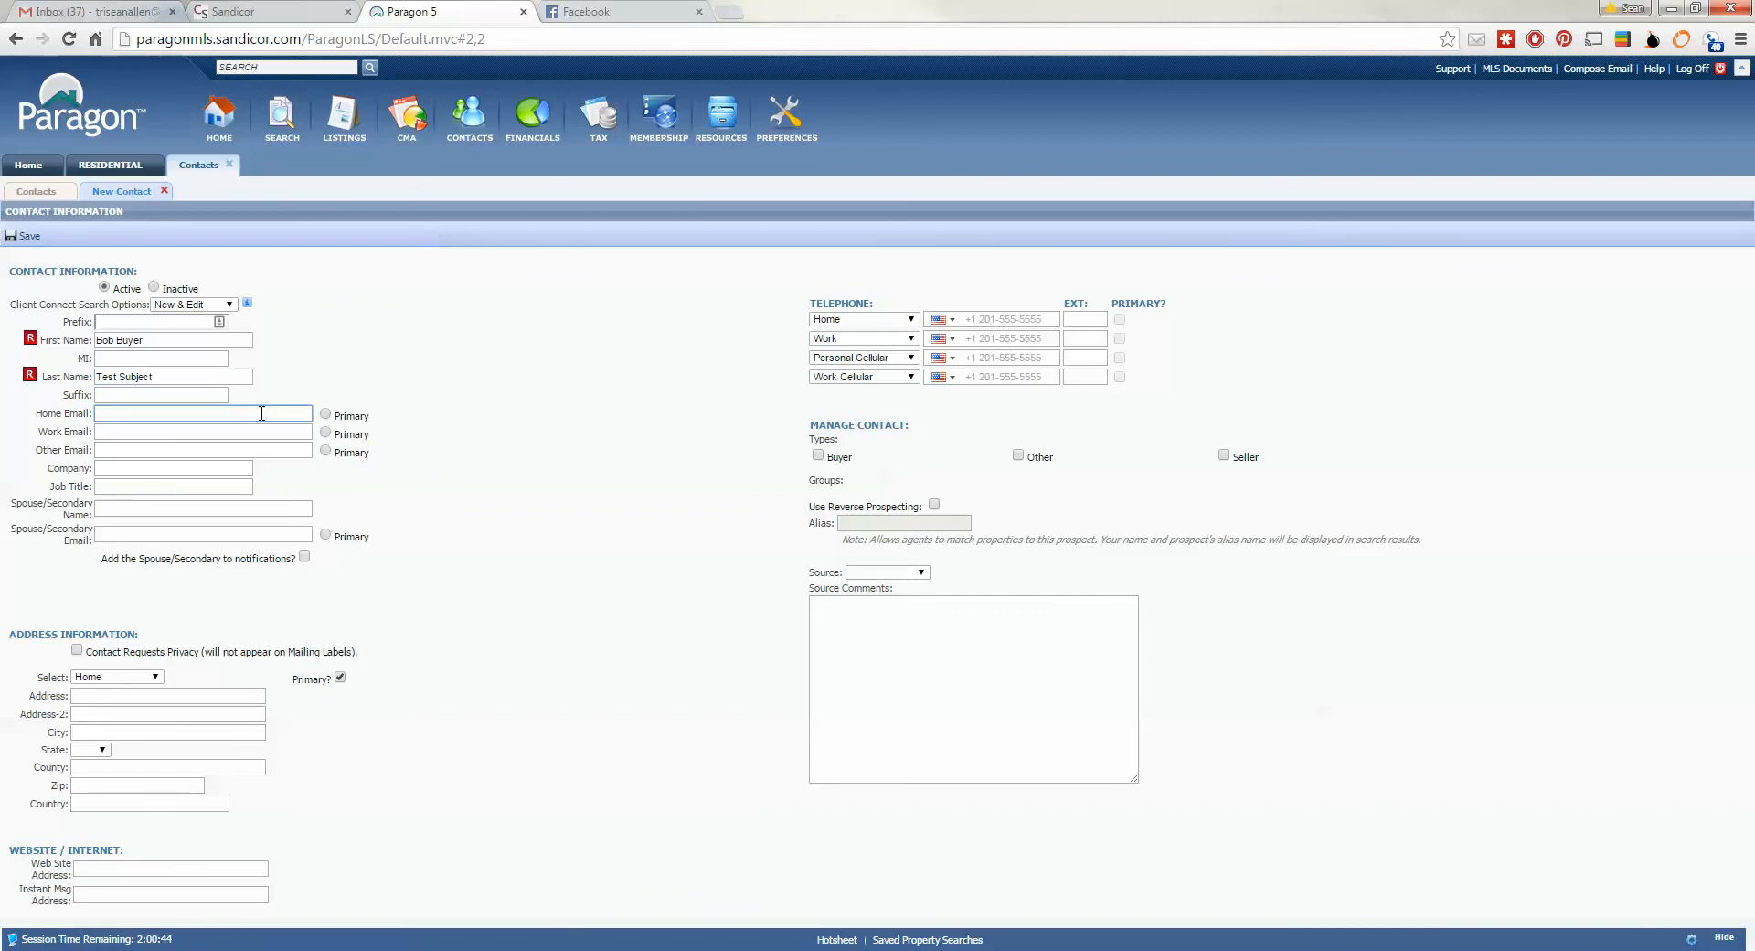
left_click(330, 423)
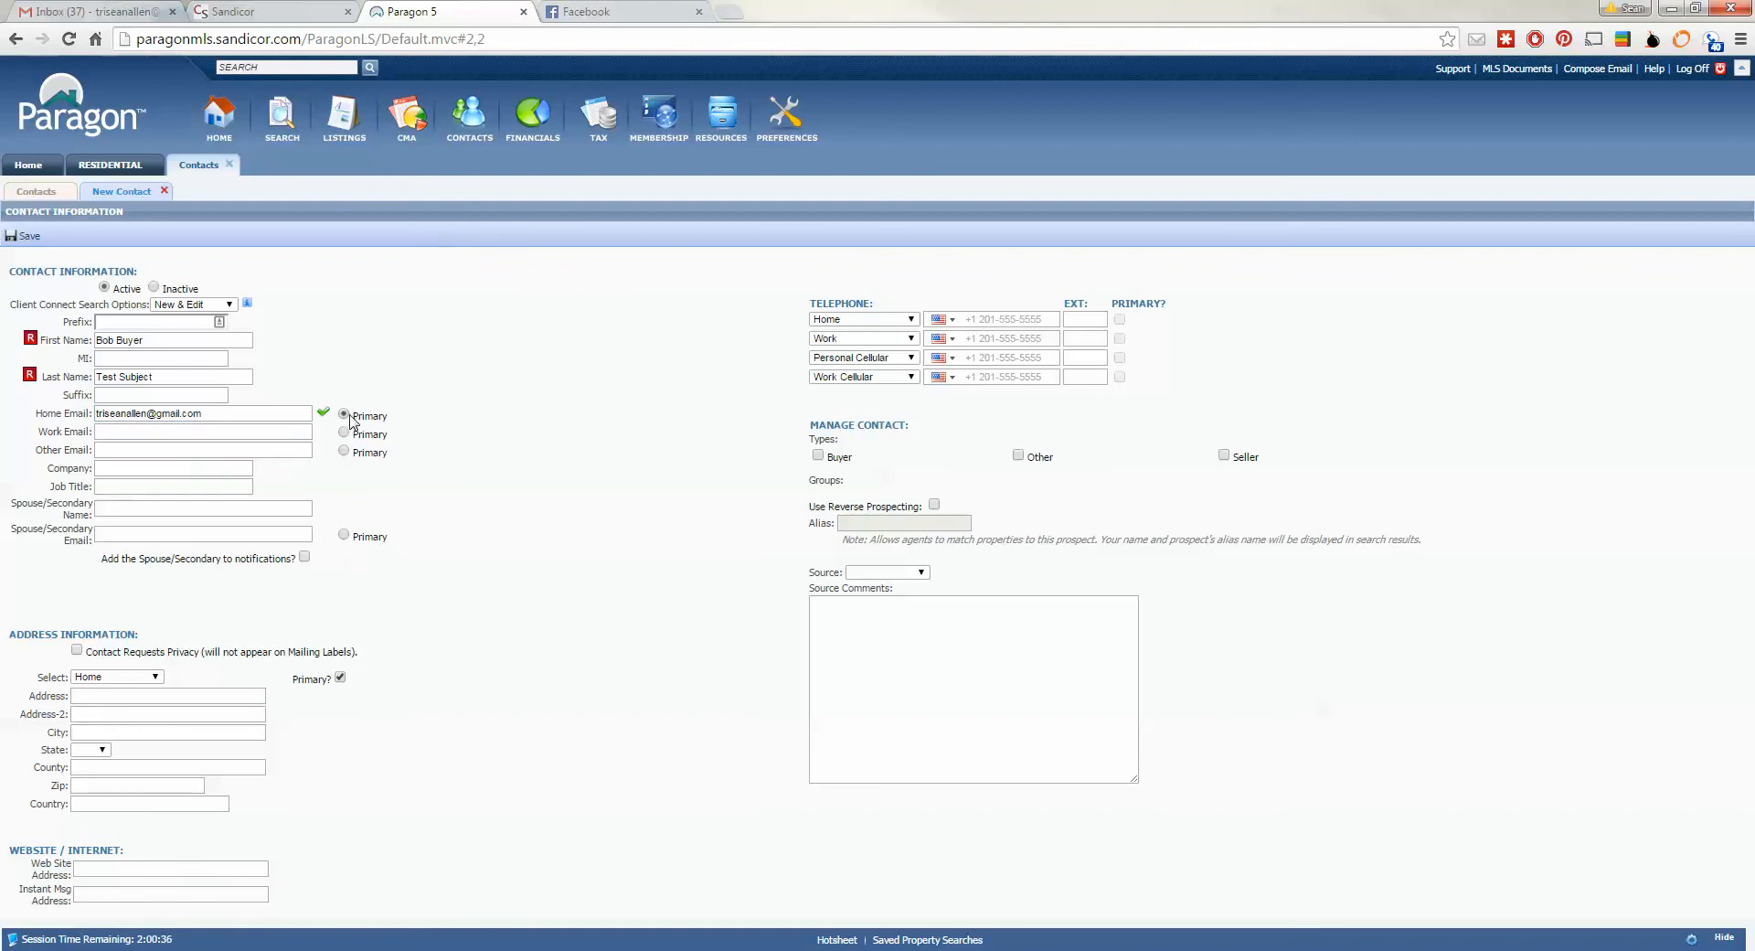
- Mark the home e-mail as primary and re-enter the client's home e-mail address
left_click(344, 414)
left_click(280, 422)
key("BackSpace")
key("BackSpace")
key("BackSpace")
key("BackSpace")
key("BackSpace")
key("BackSpace")
key("BackSpace")
key("BackSpace")
key("BackSpace")
key("BackSpace")
key("BackSpace")
key("BackSpace")
key("BackSpace")
key("BackSpace")
key("BackSpace")
key("BackSpace")
key("BackSpace")
key("BackSpace")
key("BackSpace")
key("BackSpace")
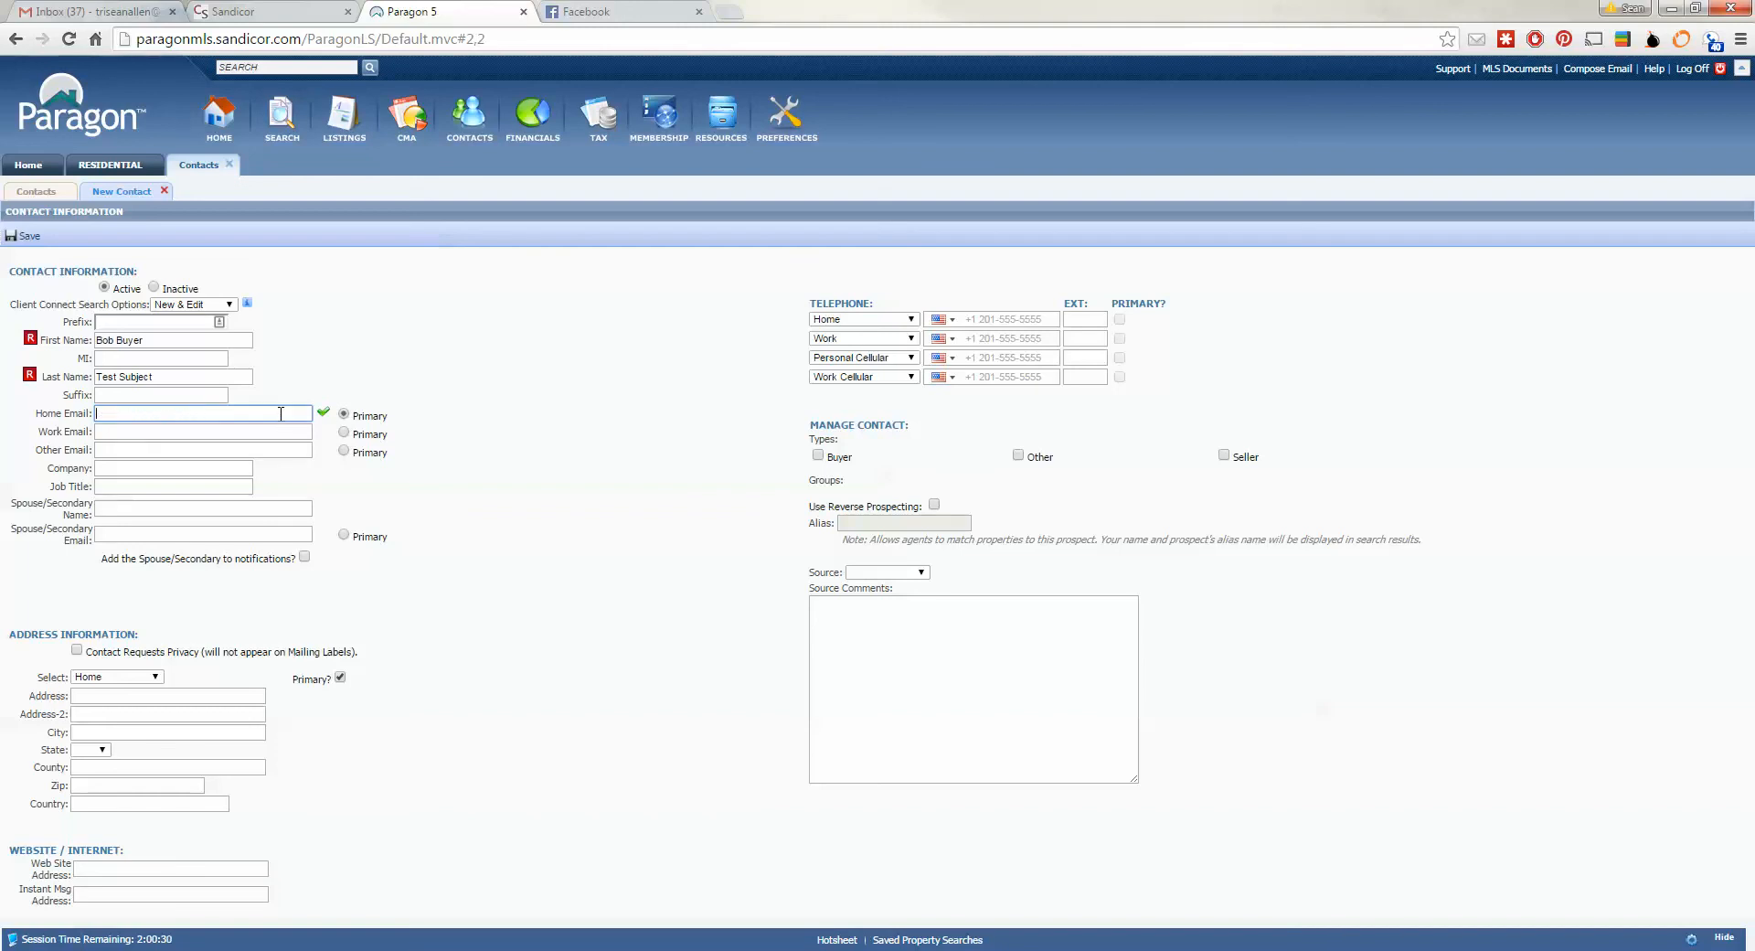
left_click(169, 361)
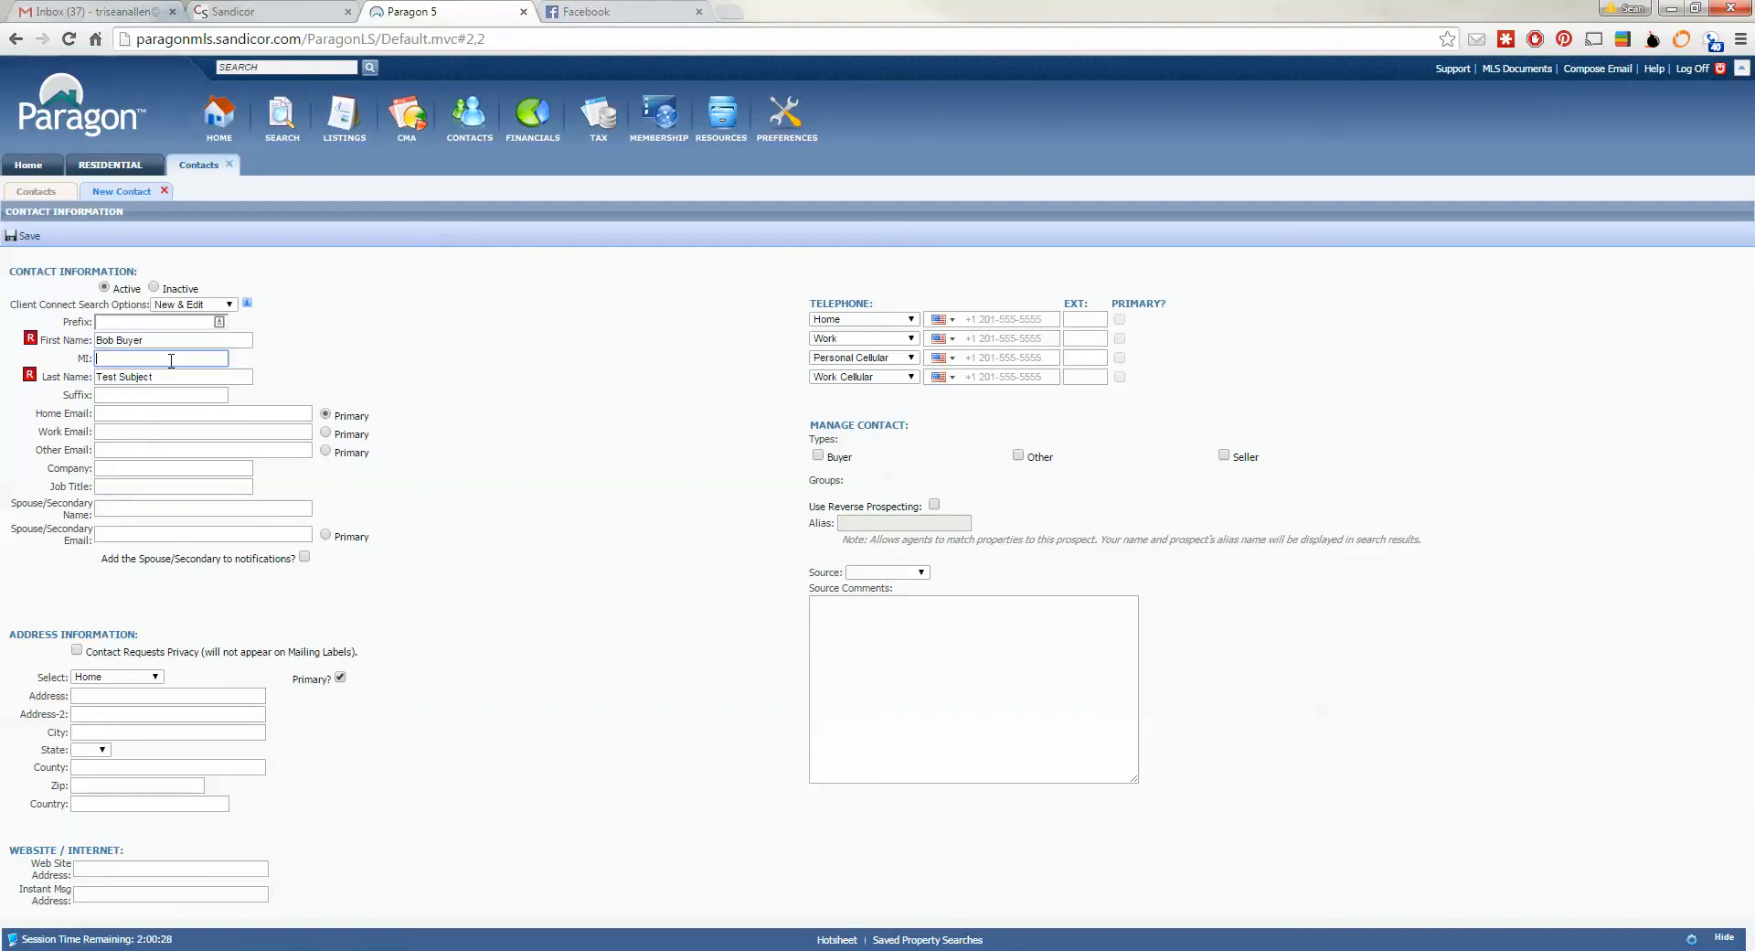
left_click(326, 434)
left_click(326, 451)
left_click(325, 416)
left_click(145, 412)
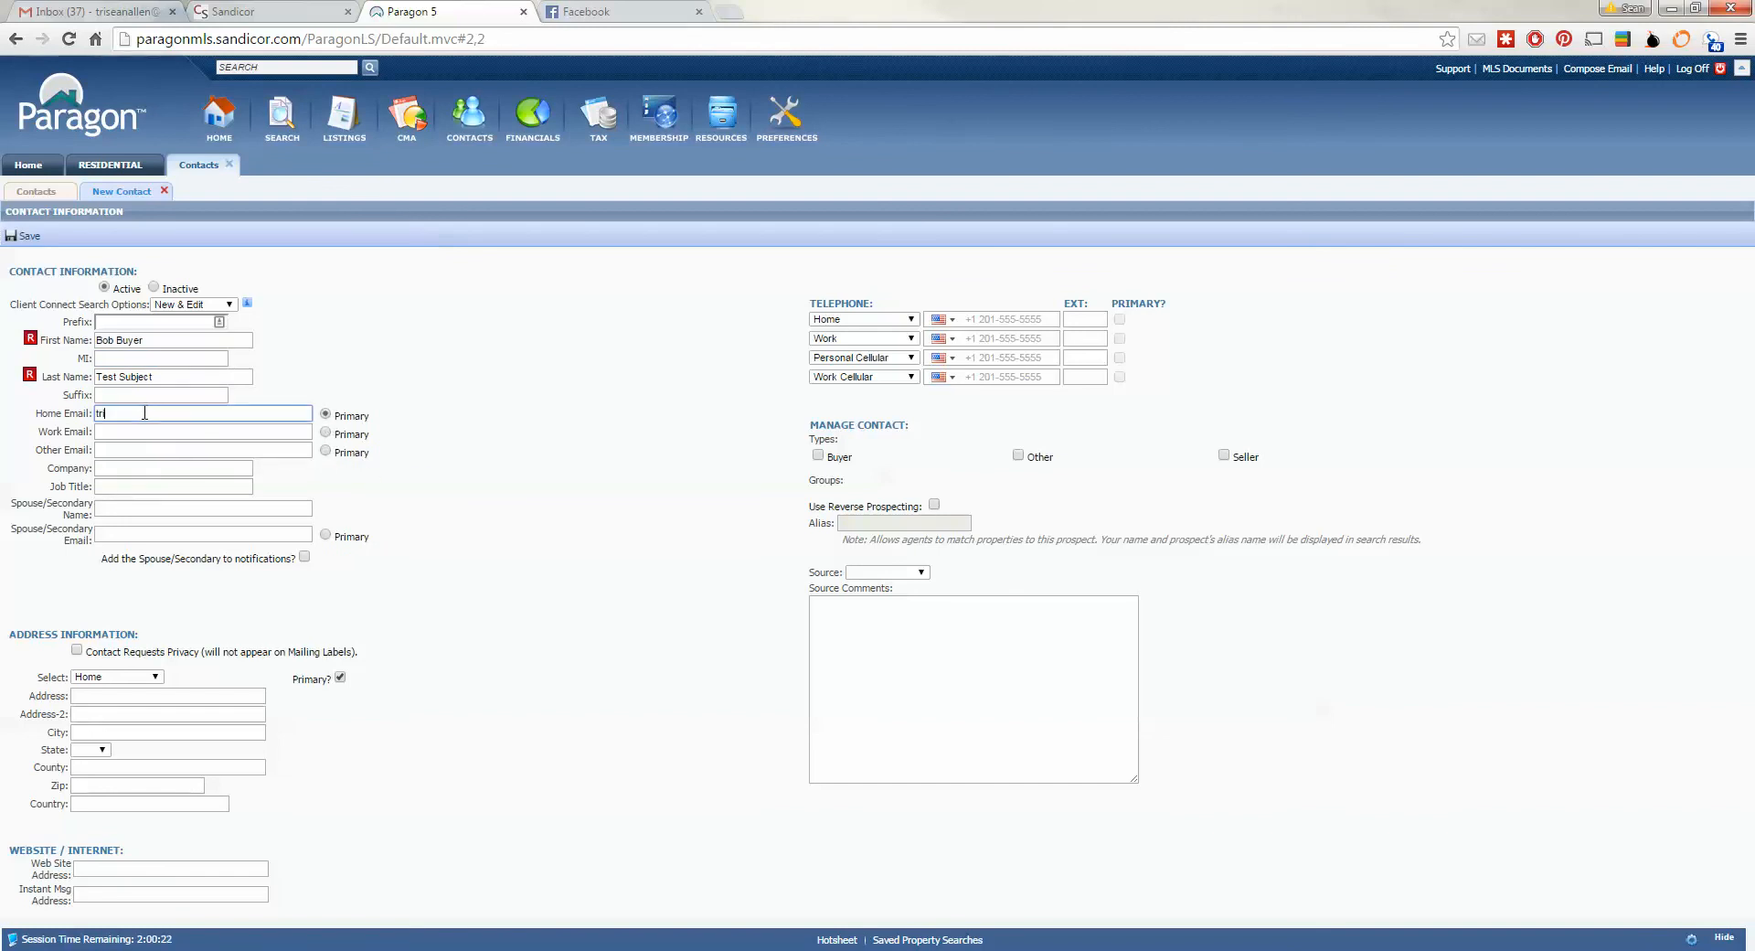
key("Tab")
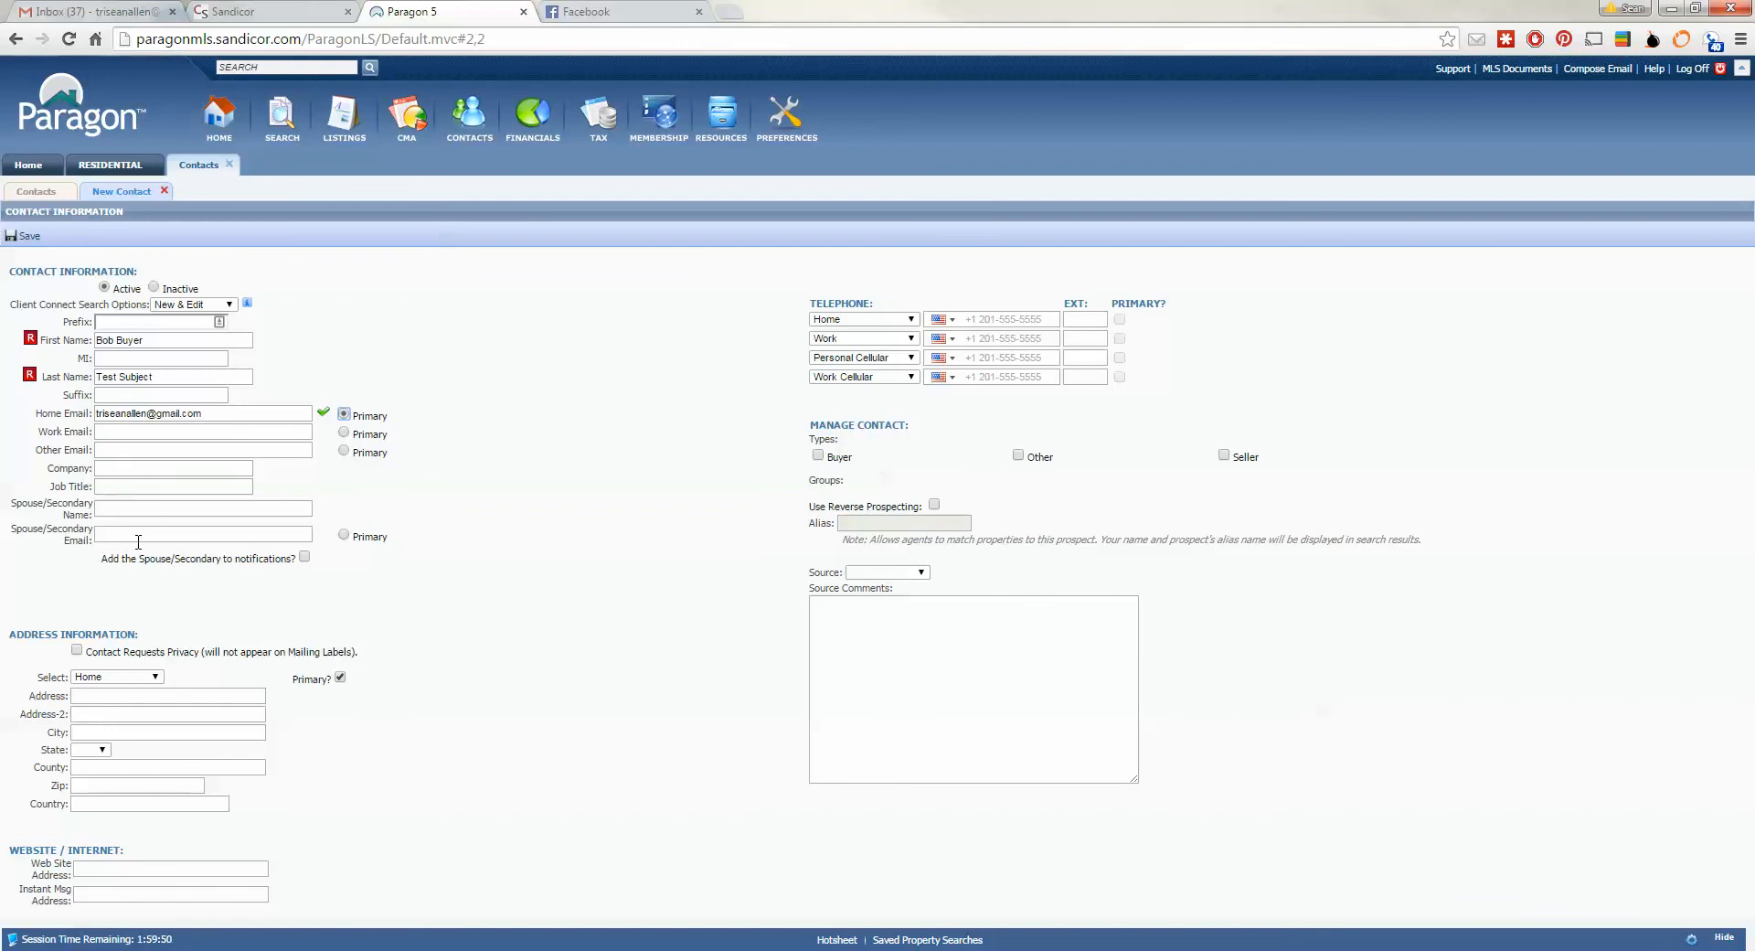
- Try the spouse name, e-mail and notification fields, clear them, and save the contact
left_click(144, 508)
type("Mary Buyer")
key("Tab")
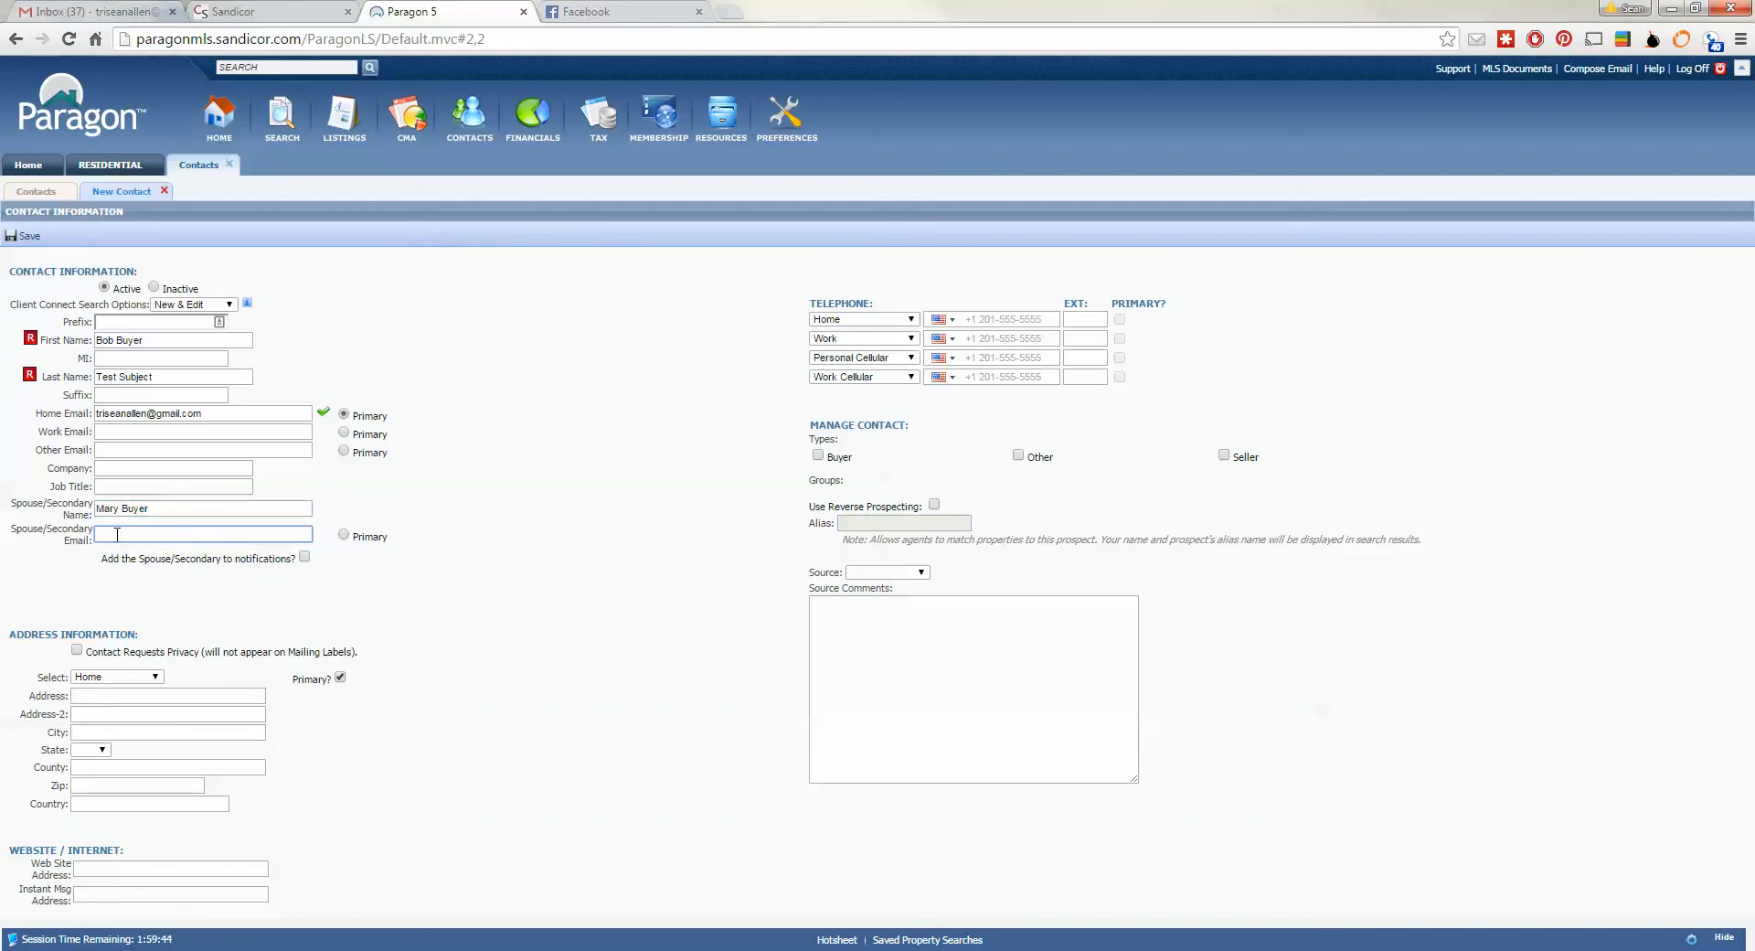
left_click(305, 557)
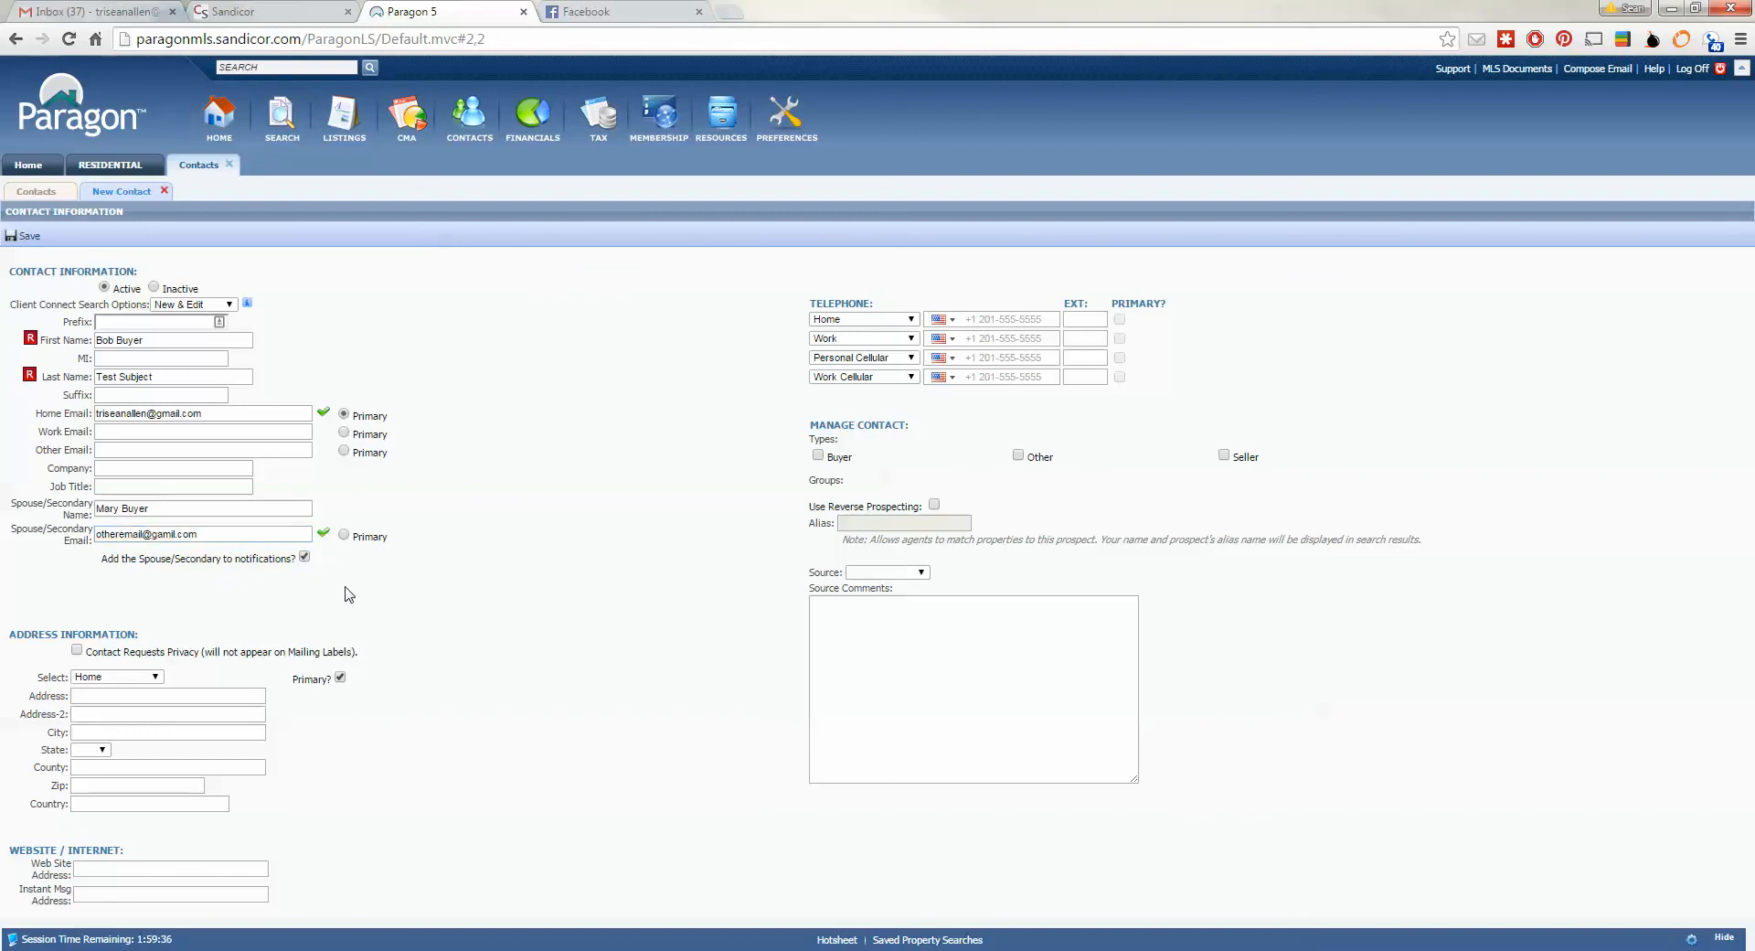
left_click(304, 557)
left_click_drag(270, 535, 113, 536)
key("BackSpace")
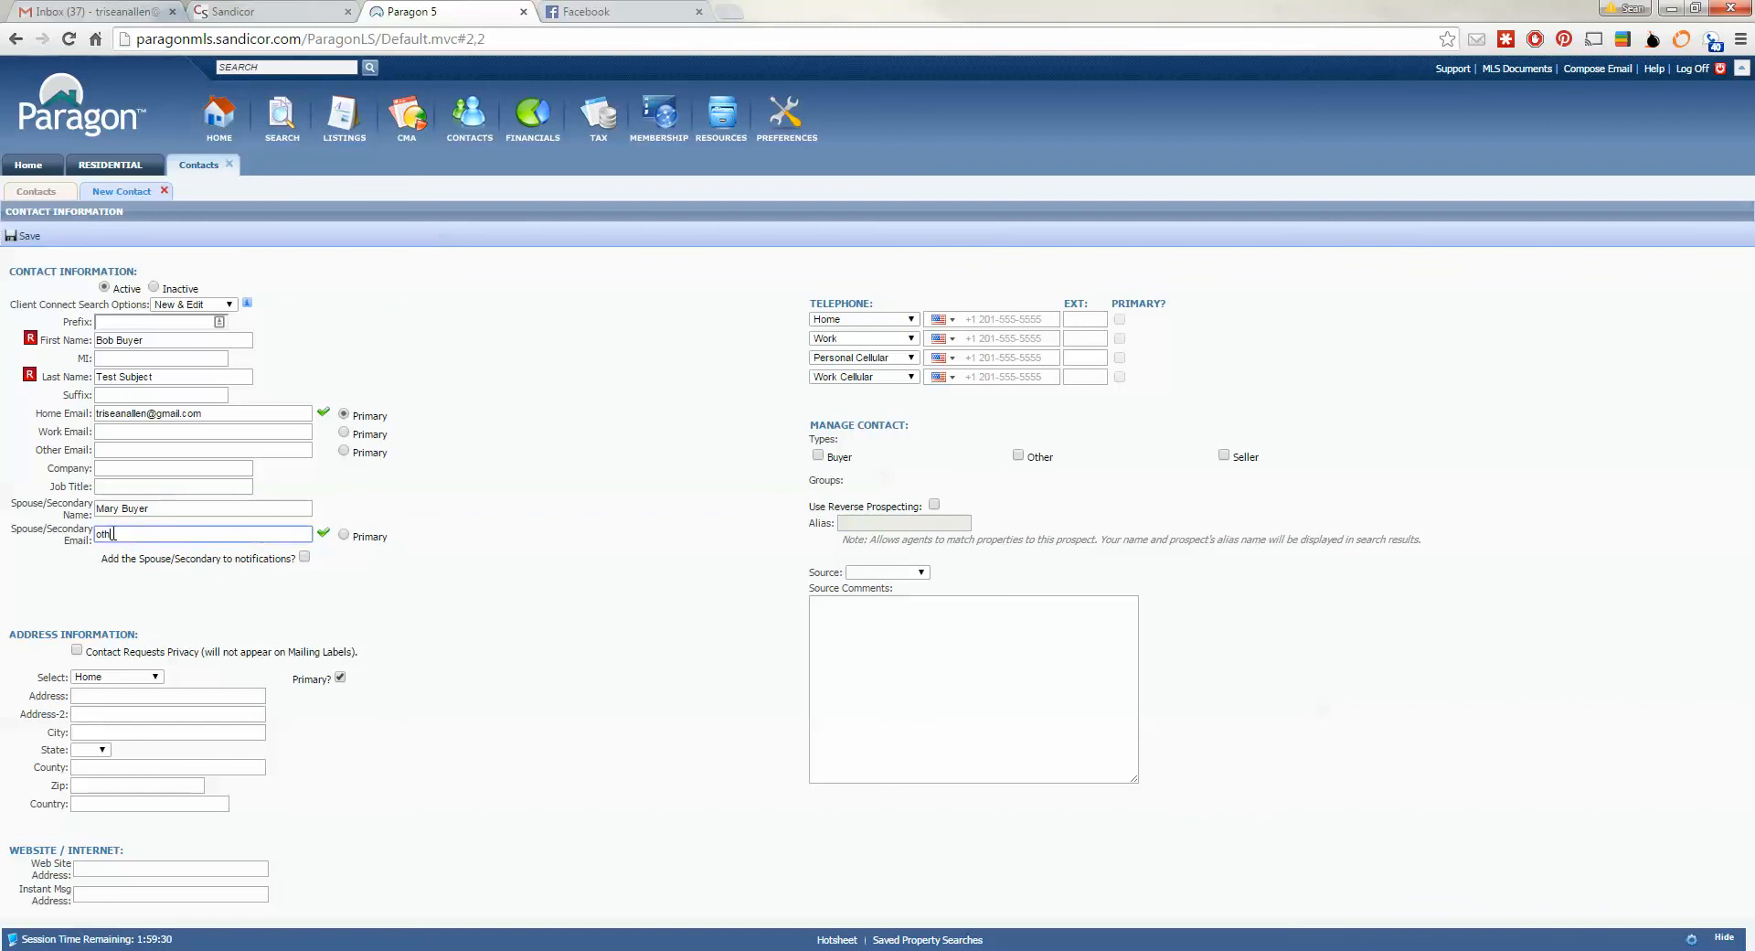
key("BackSpace")
key("BackSpace")
key("BackSpace")
left_click_drag(179, 508, 82, 512)
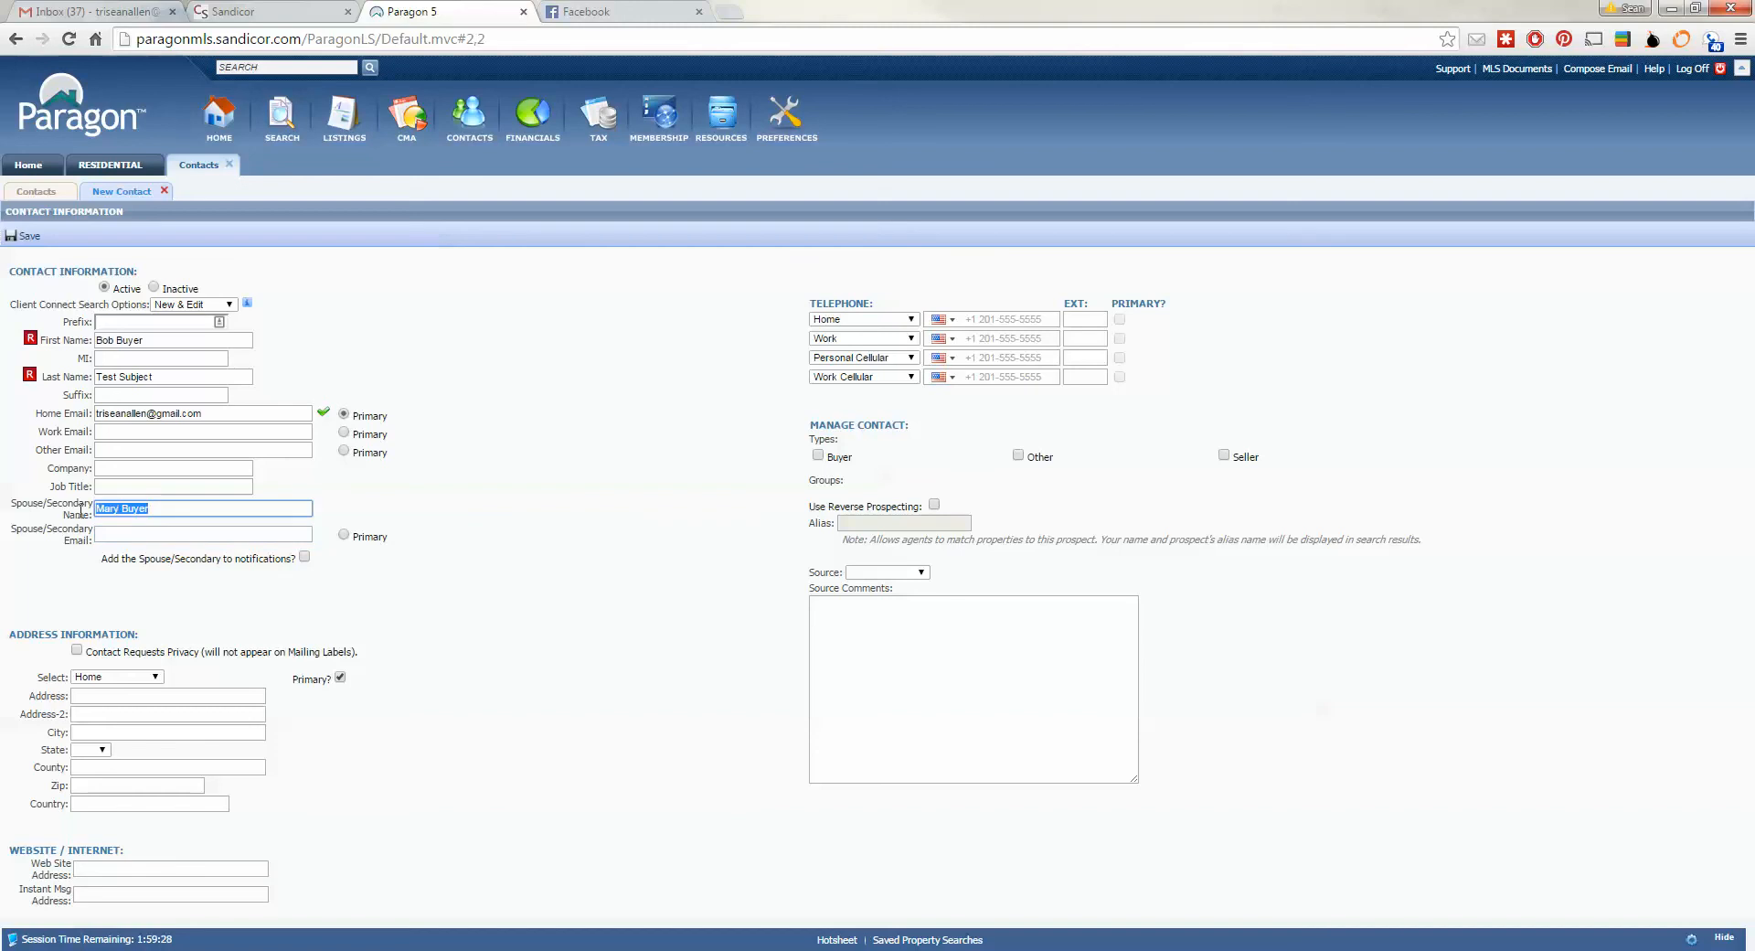
key("BackSpace")
left_click(40, 238)
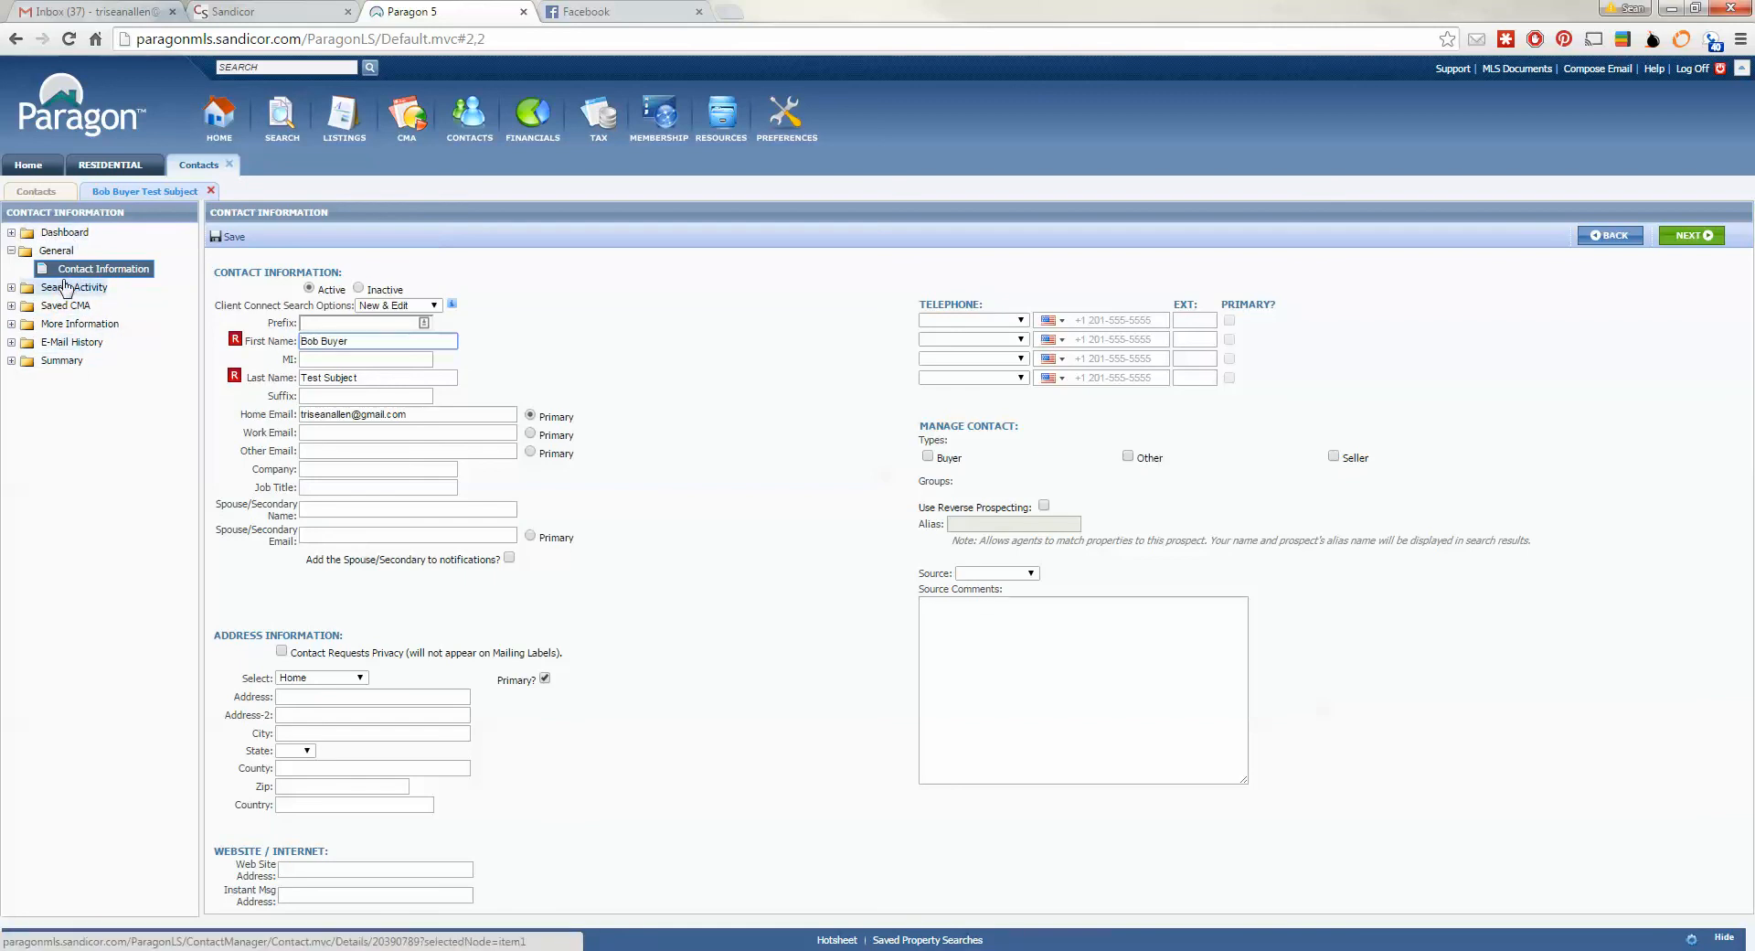
- Expand the contact's Search Activity and choose Add Search
left_click(11, 288)
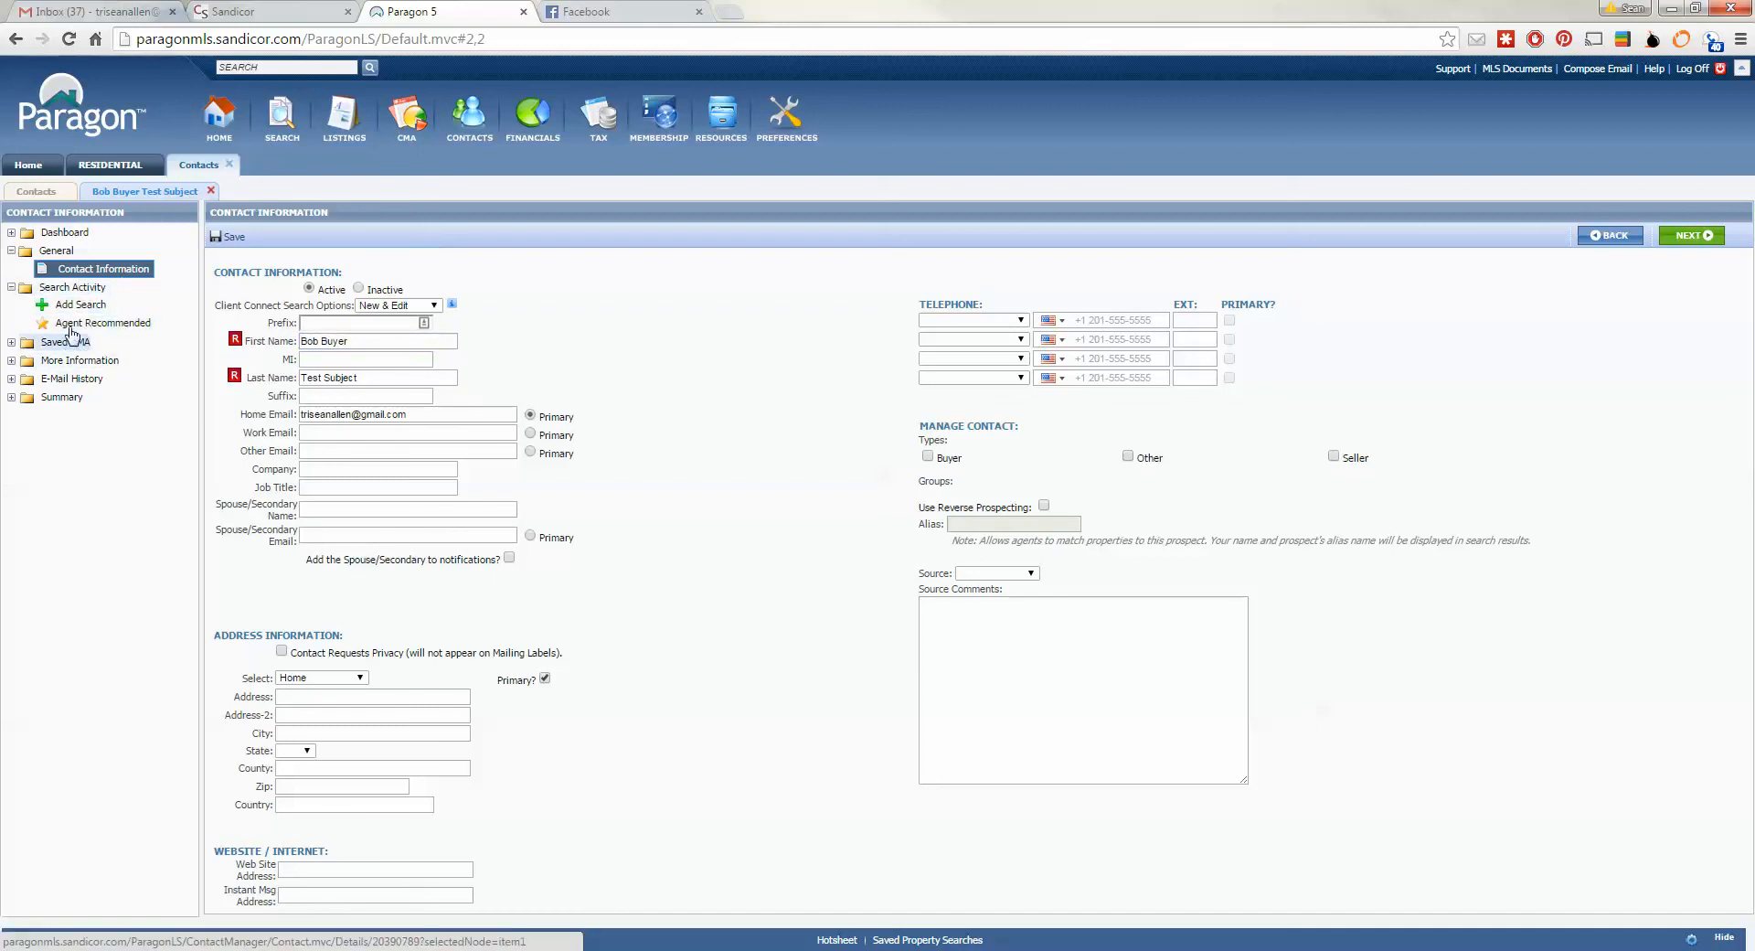
left_click(72, 309)
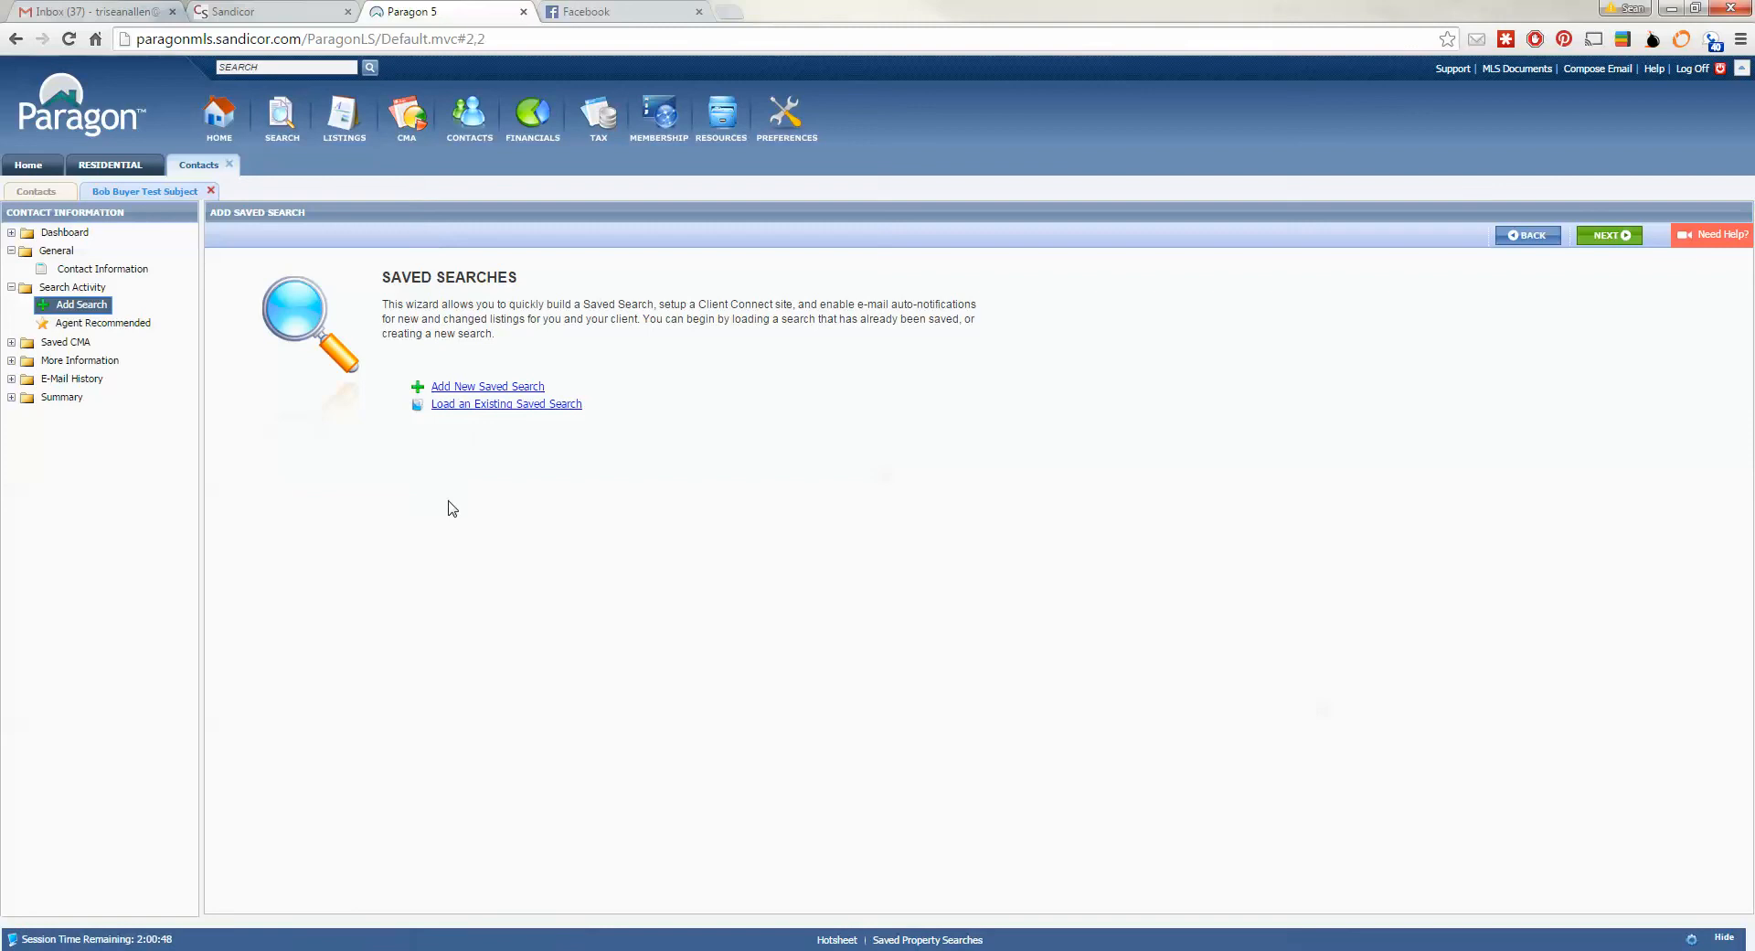
- Choose Add New Saved Search to bring up the property class list
left_click(490, 387)
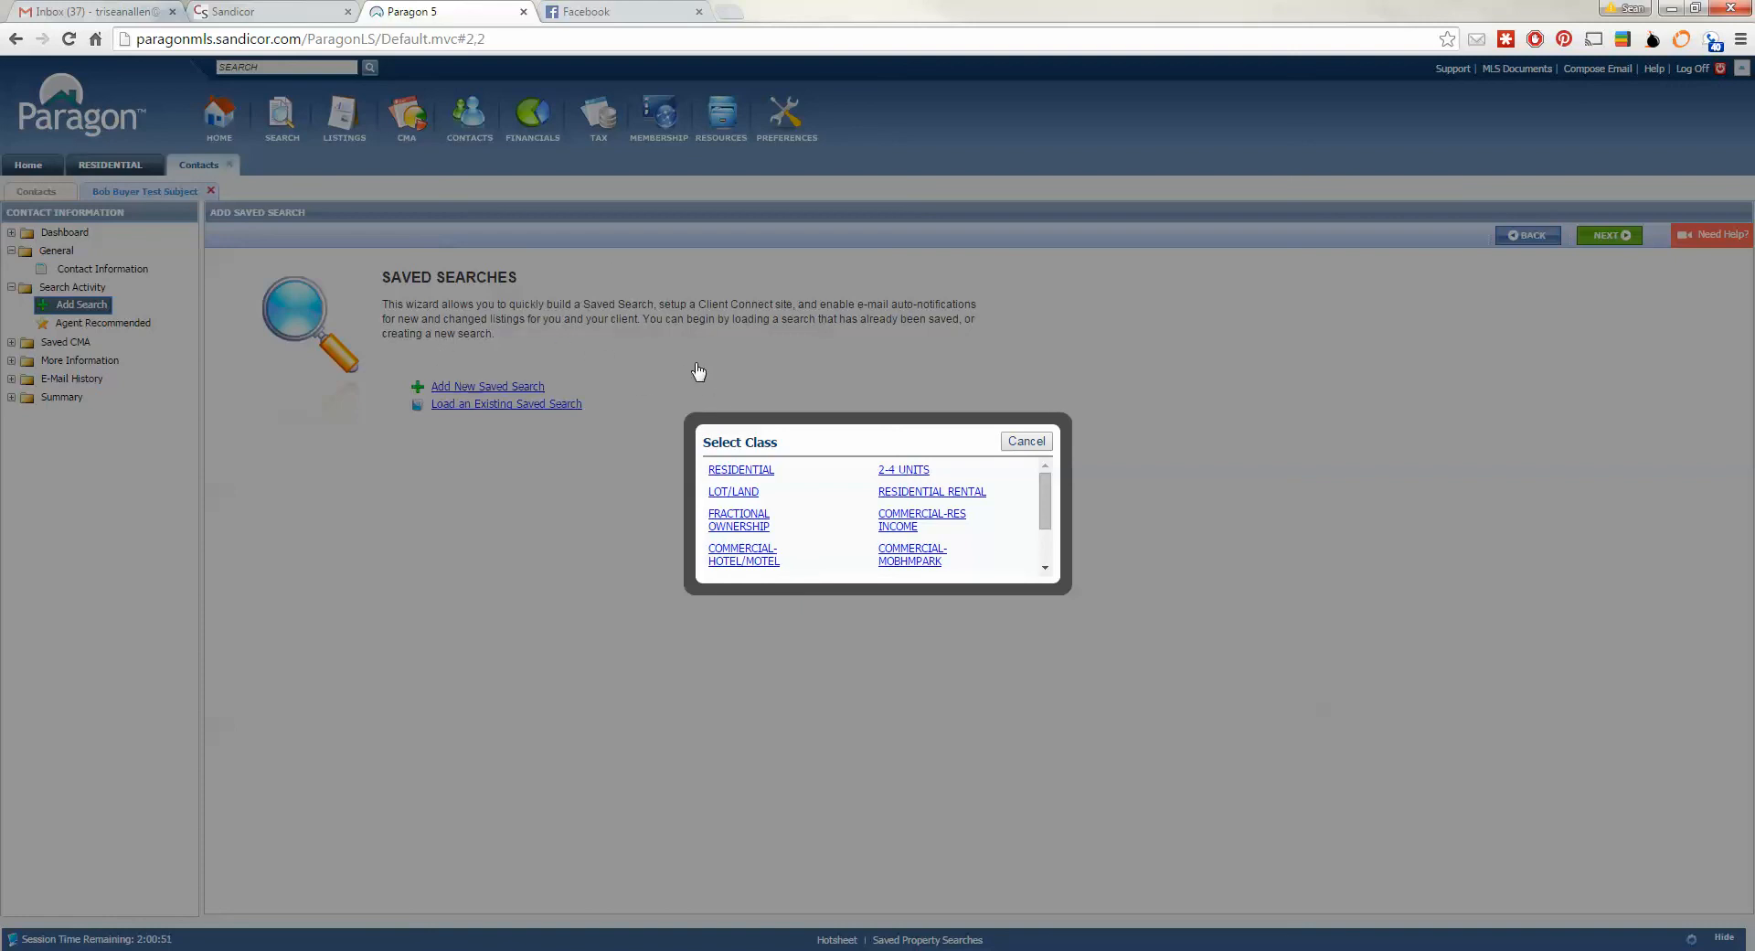
- Pick the RESIDENTIAL class and open the search form's Customize options
left_click(733, 470)
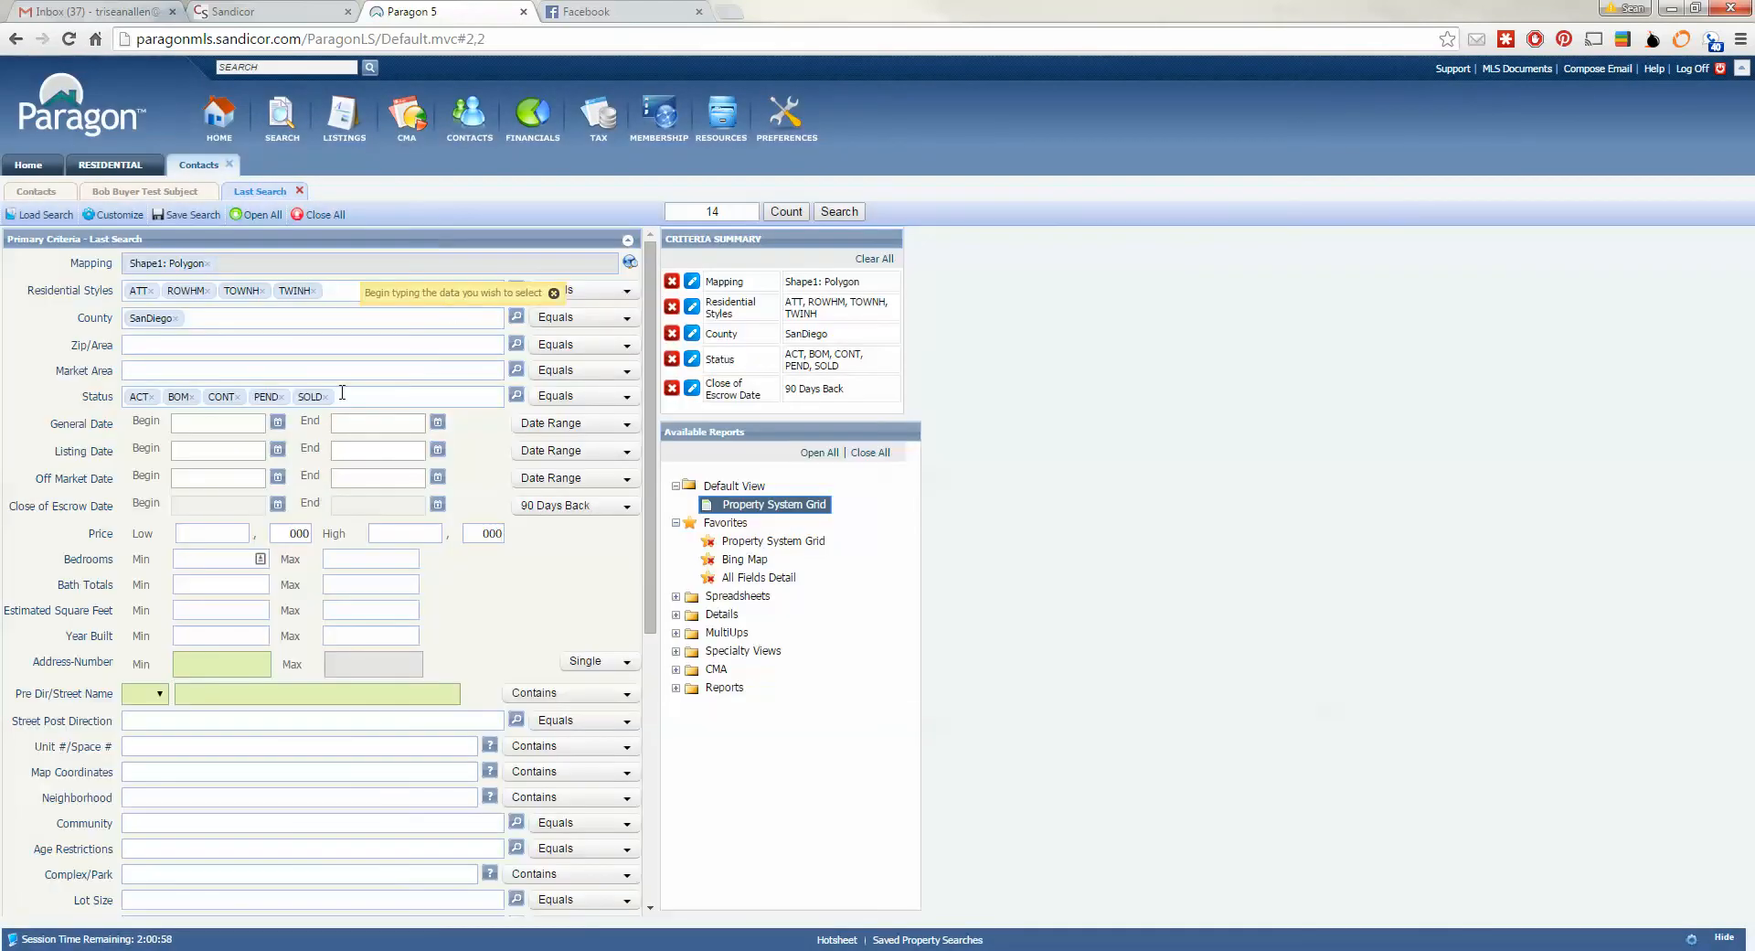
left_click(115, 214)
- Close the residential form and attach the existing CONDOS Savannah Terrace search to the contact
left_click(299, 191)
left_click(464, 405)
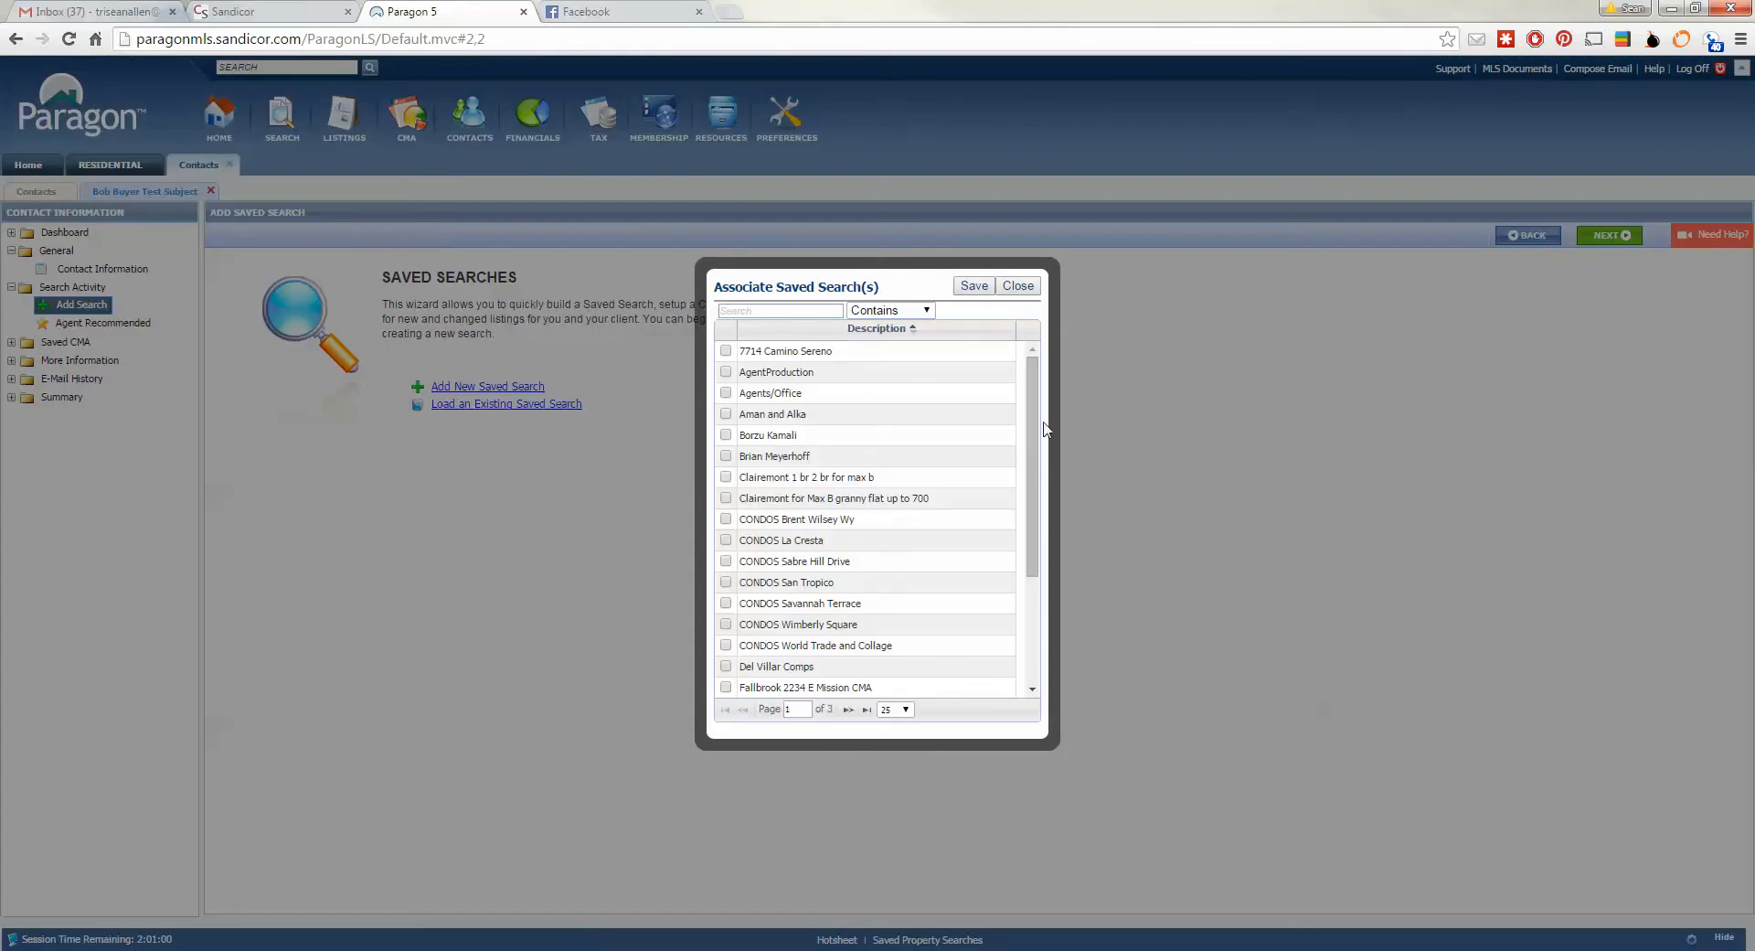
left_click_drag(1034, 403, 1036, 517)
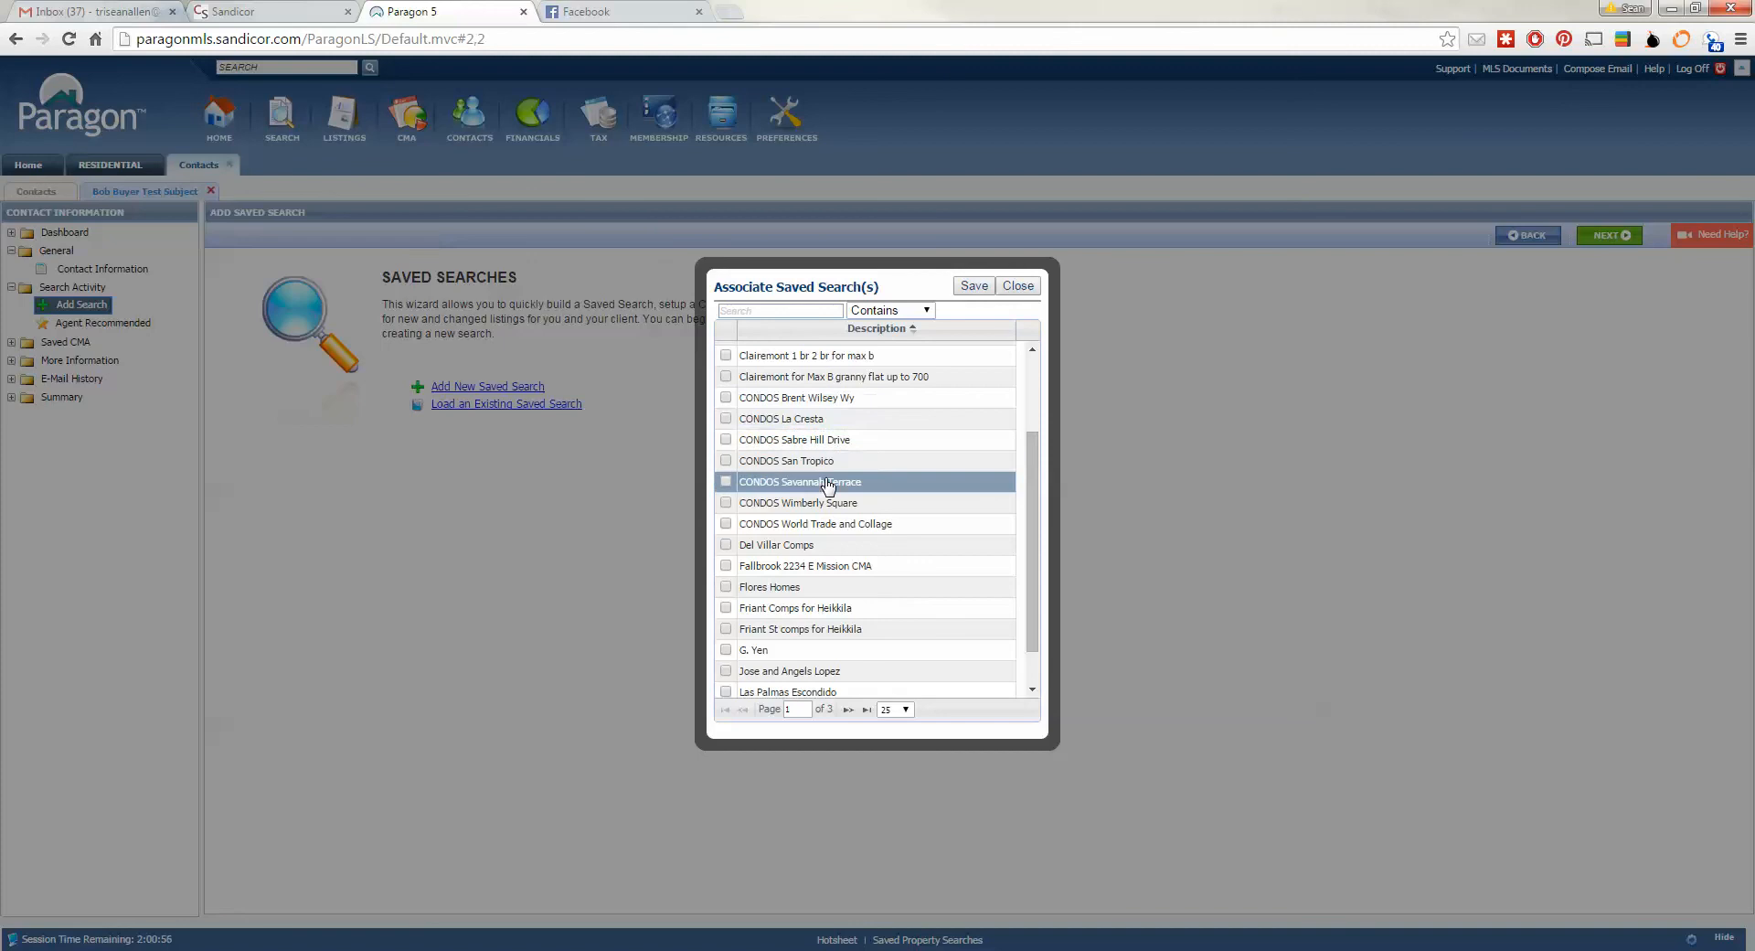
left_click(727, 482)
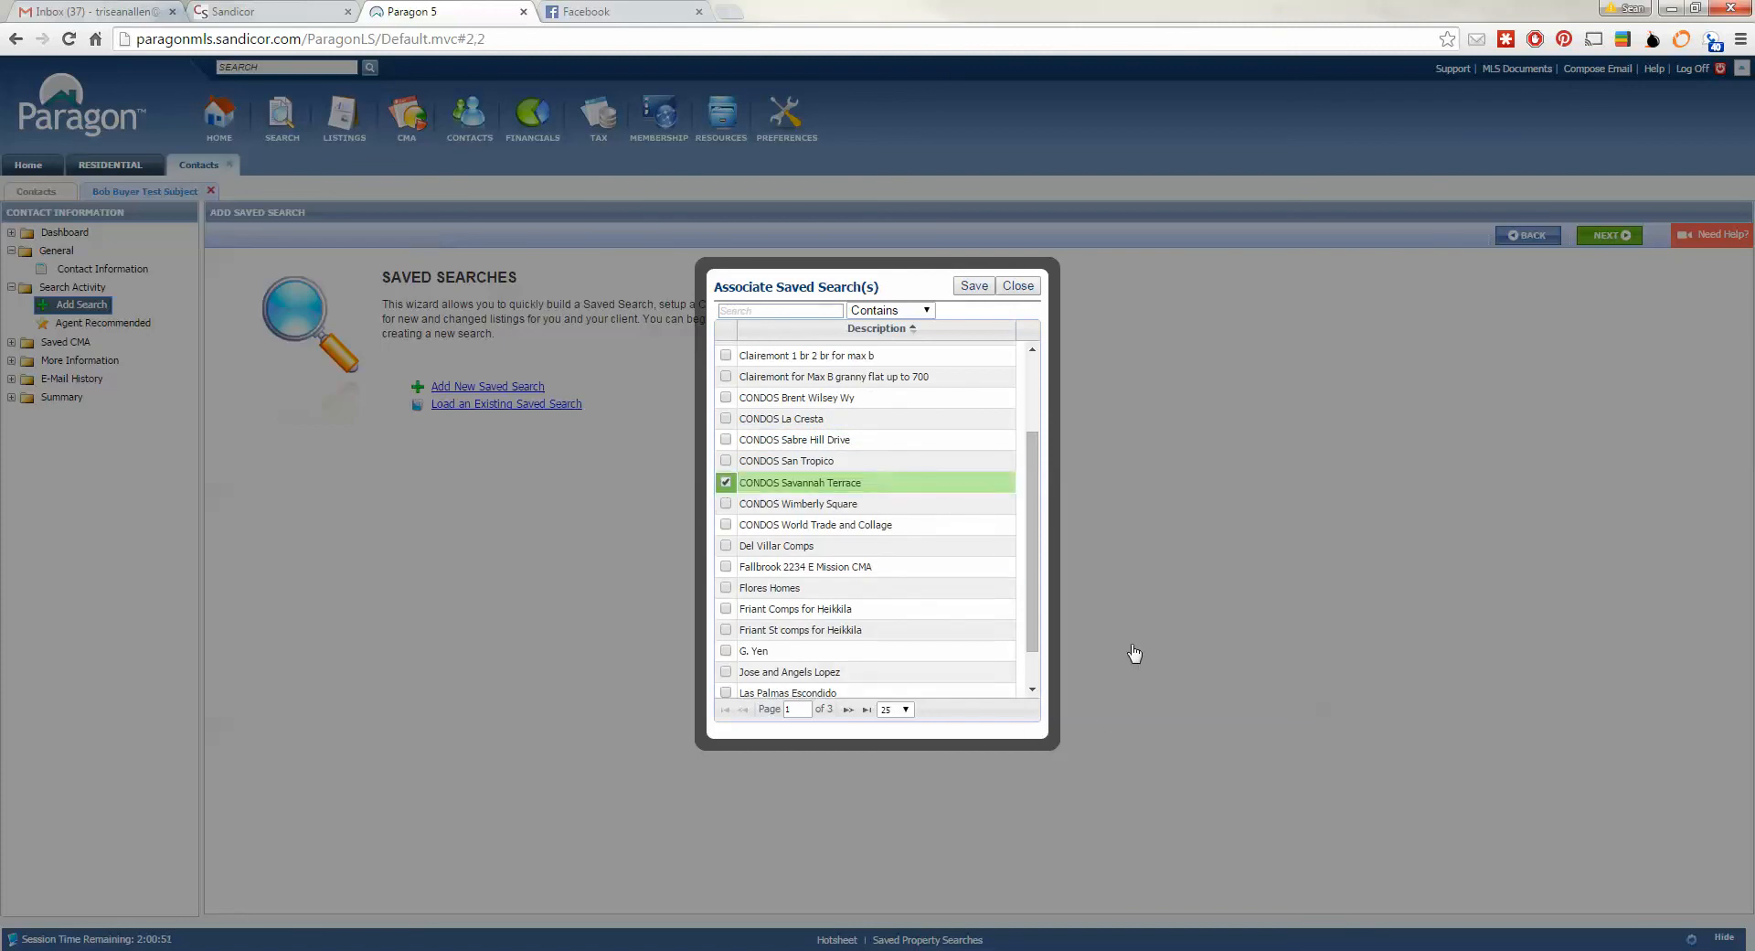
left_click(972, 286)
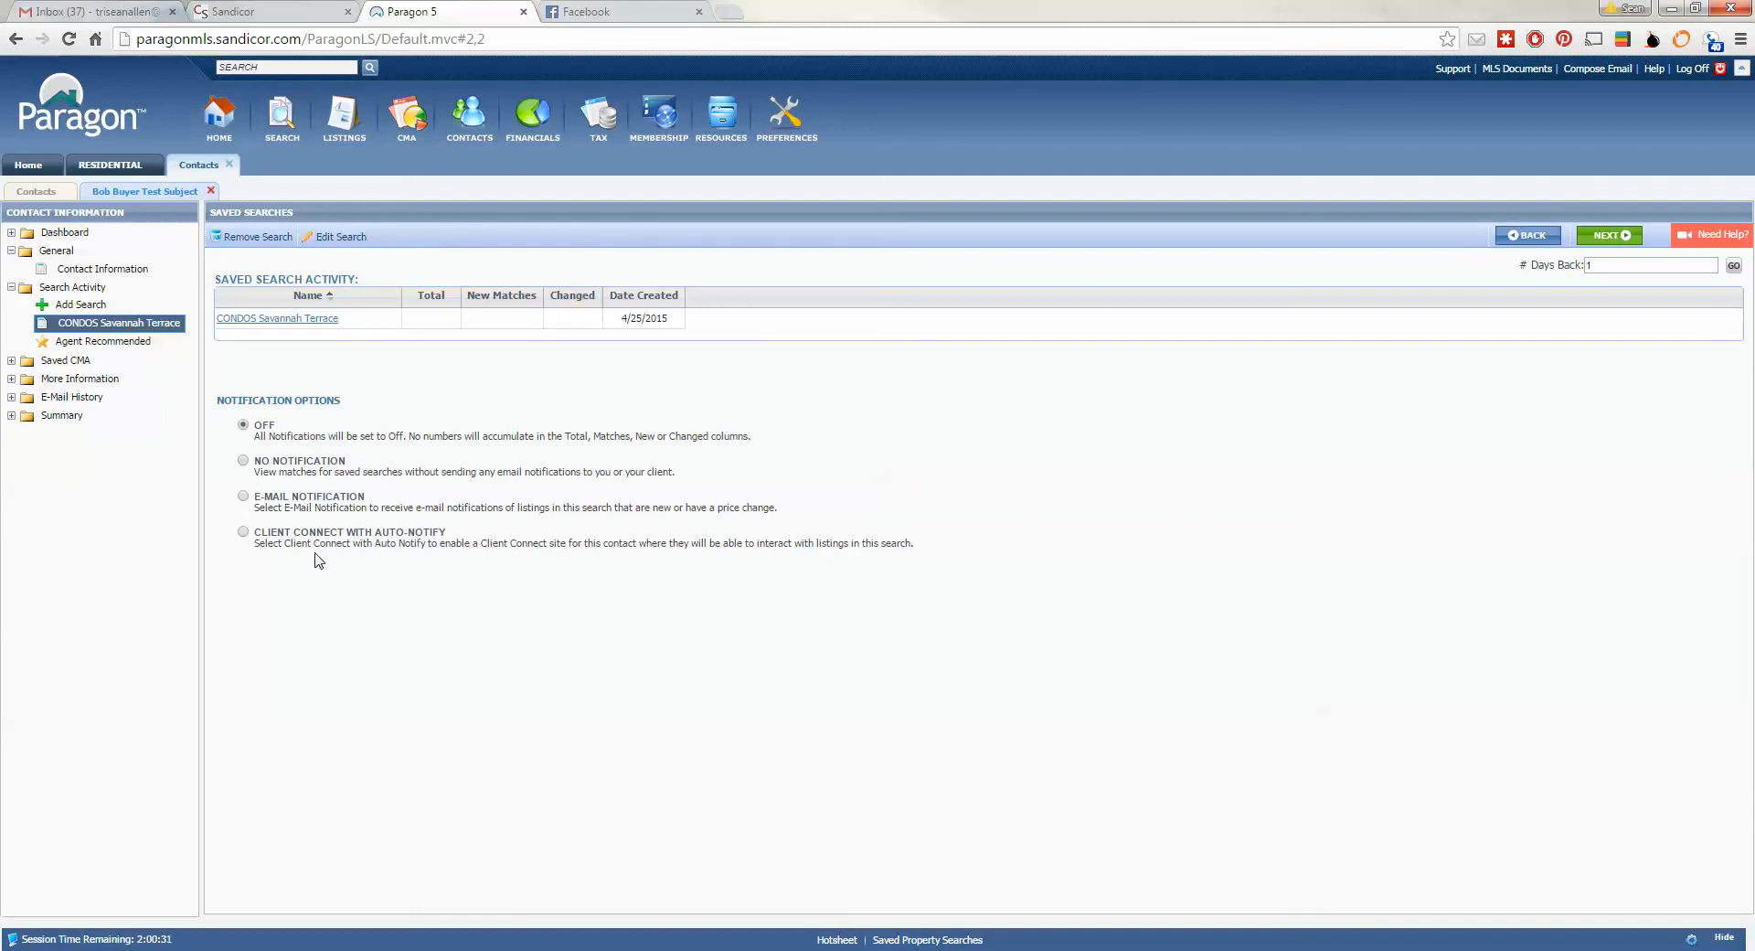
- Select Client Connect with Auto-Notify for CONDOS Savannah Terrace and scroll to the site configuration
left_click(244, 532)
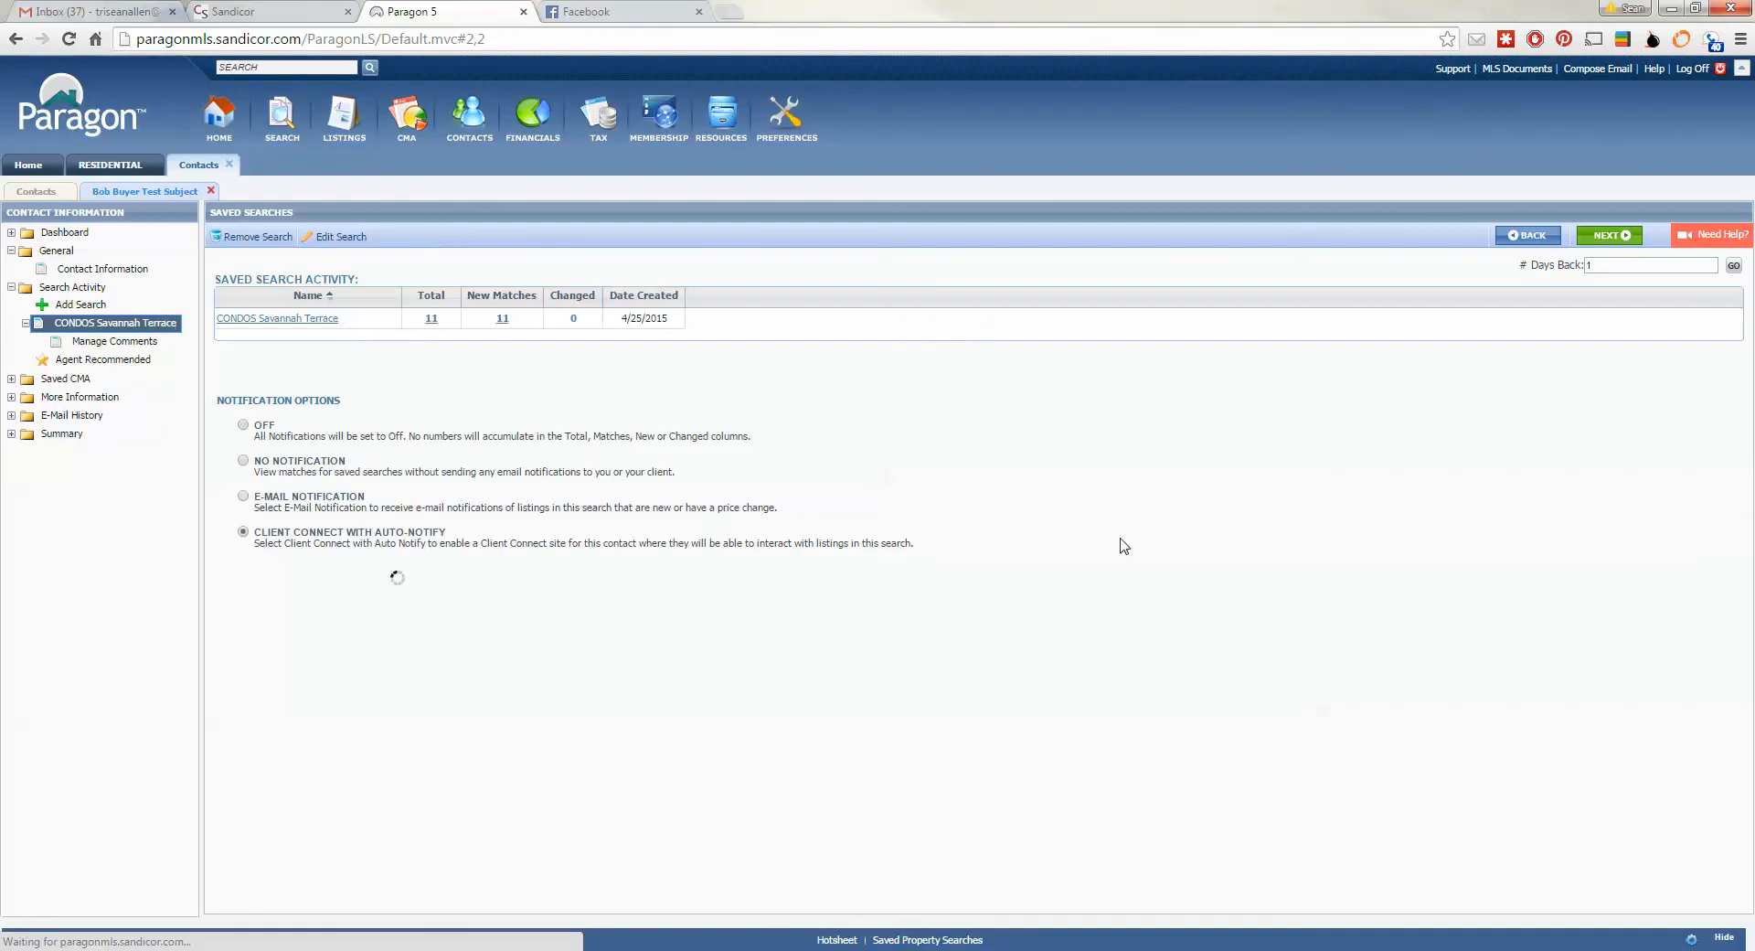
scroll(1137, 548, "down", 1)
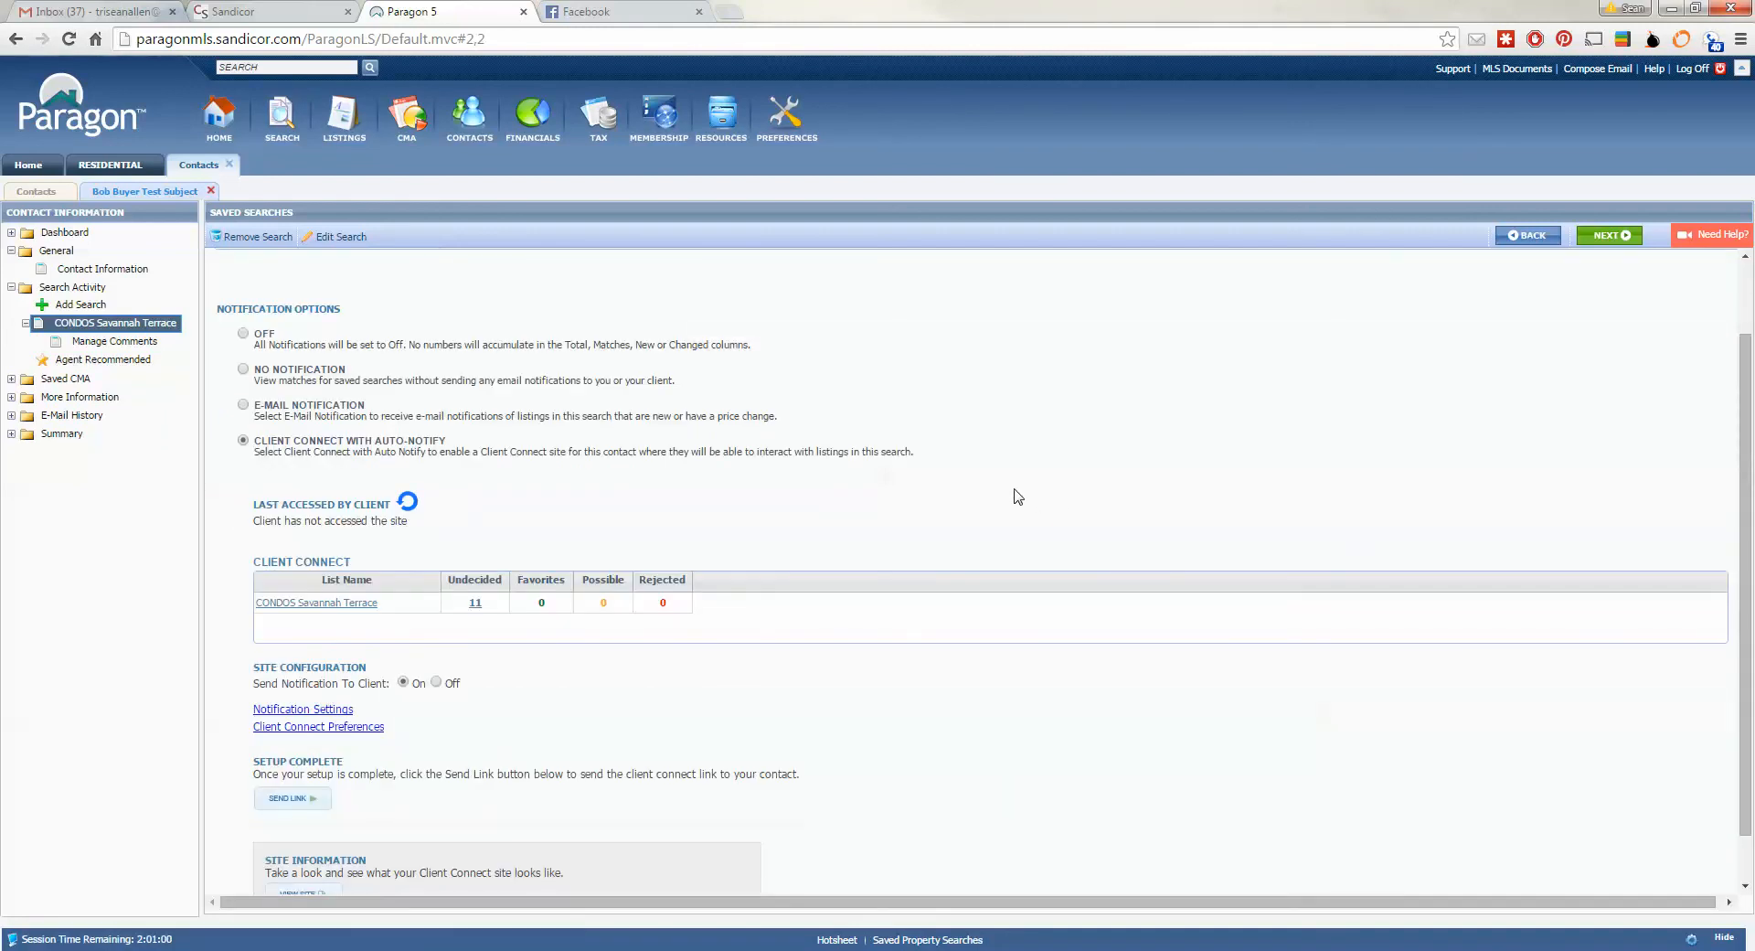
scroll(1017, 496, "down", 1)
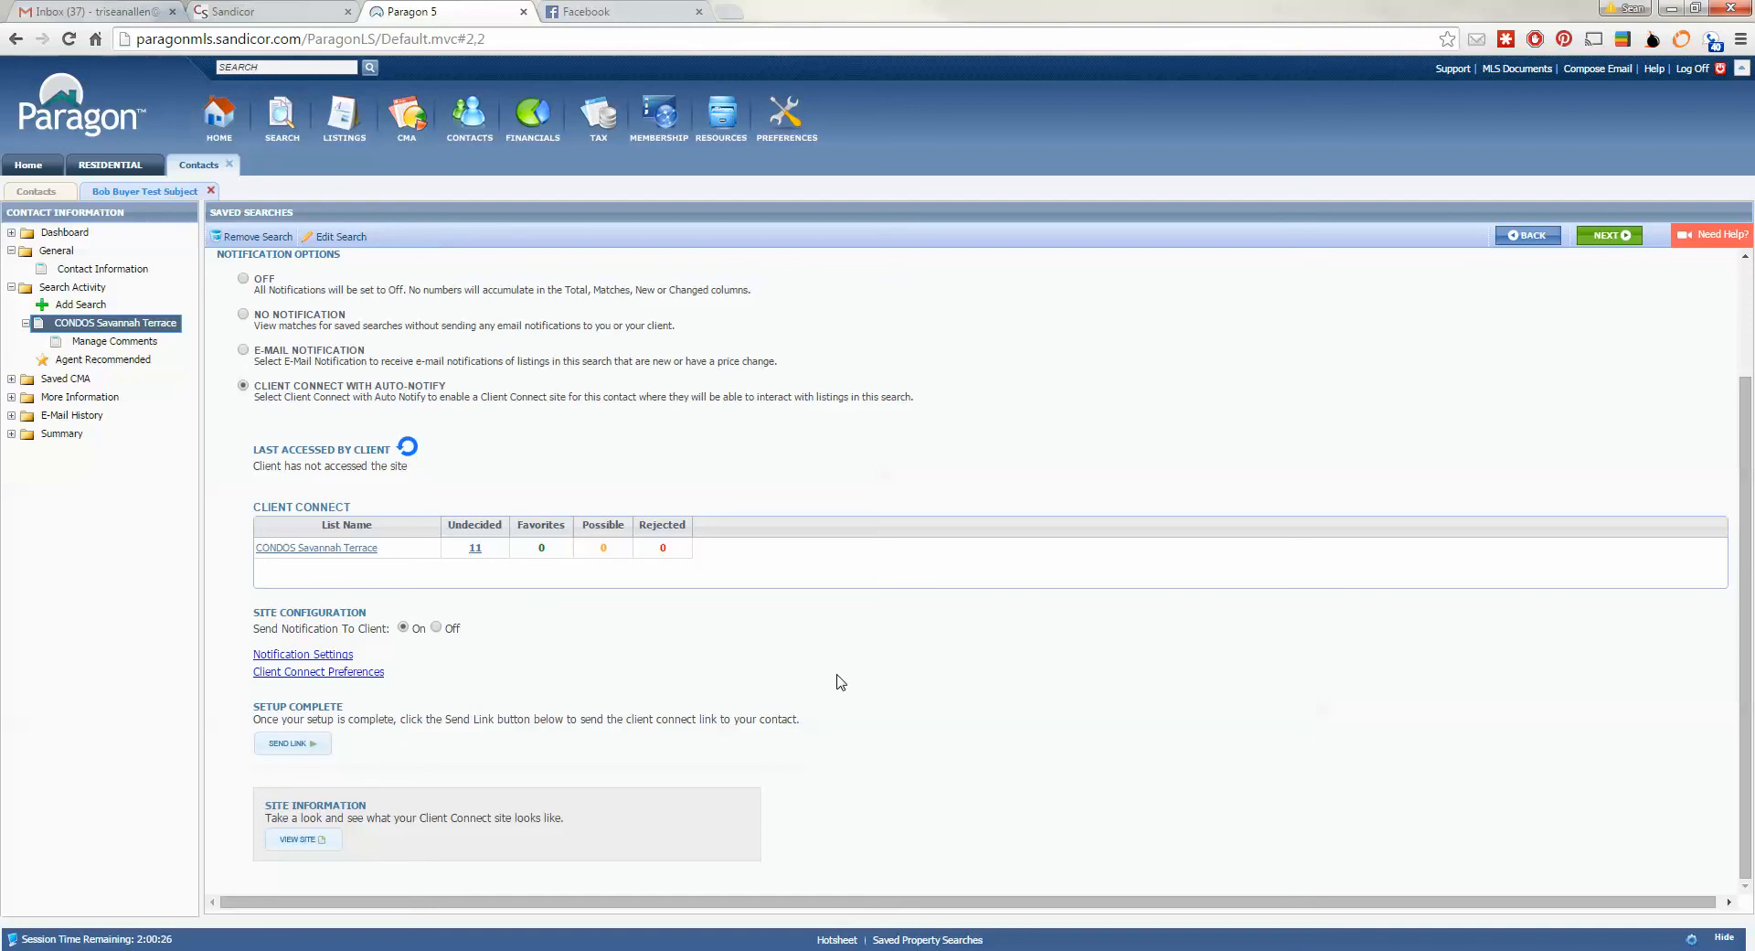
- Add Status Change to the notification triggers, save them, and make client scheduling Recurring
left_click(329, 657)
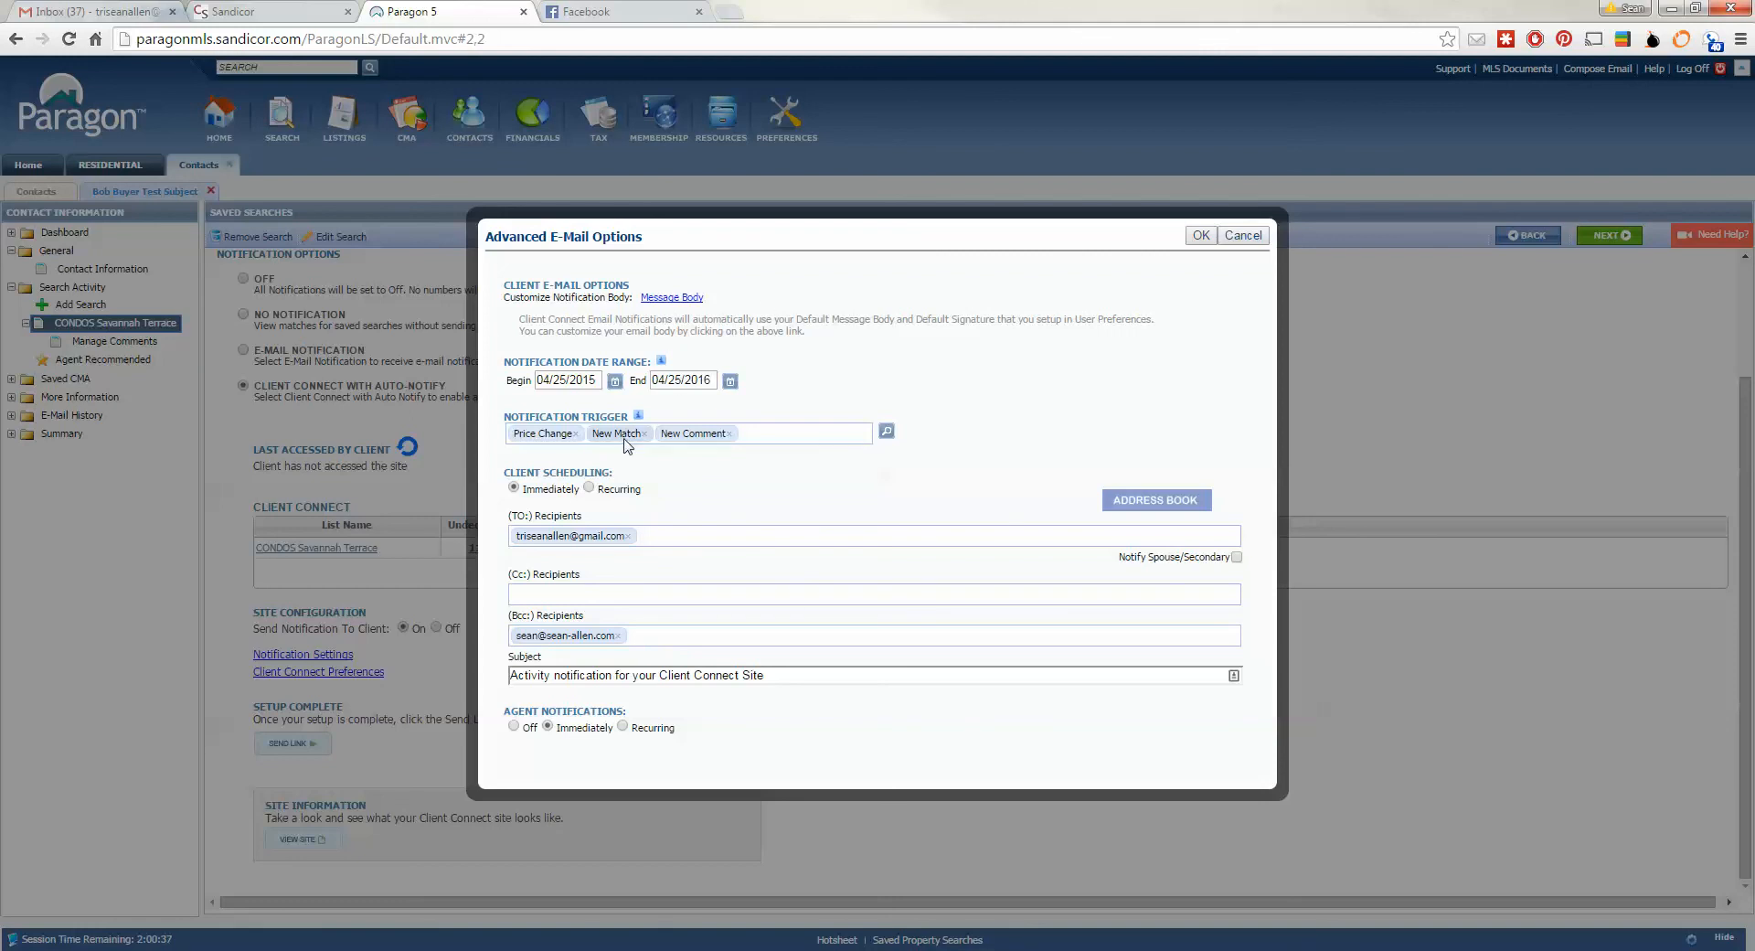
left_click(885, 435)
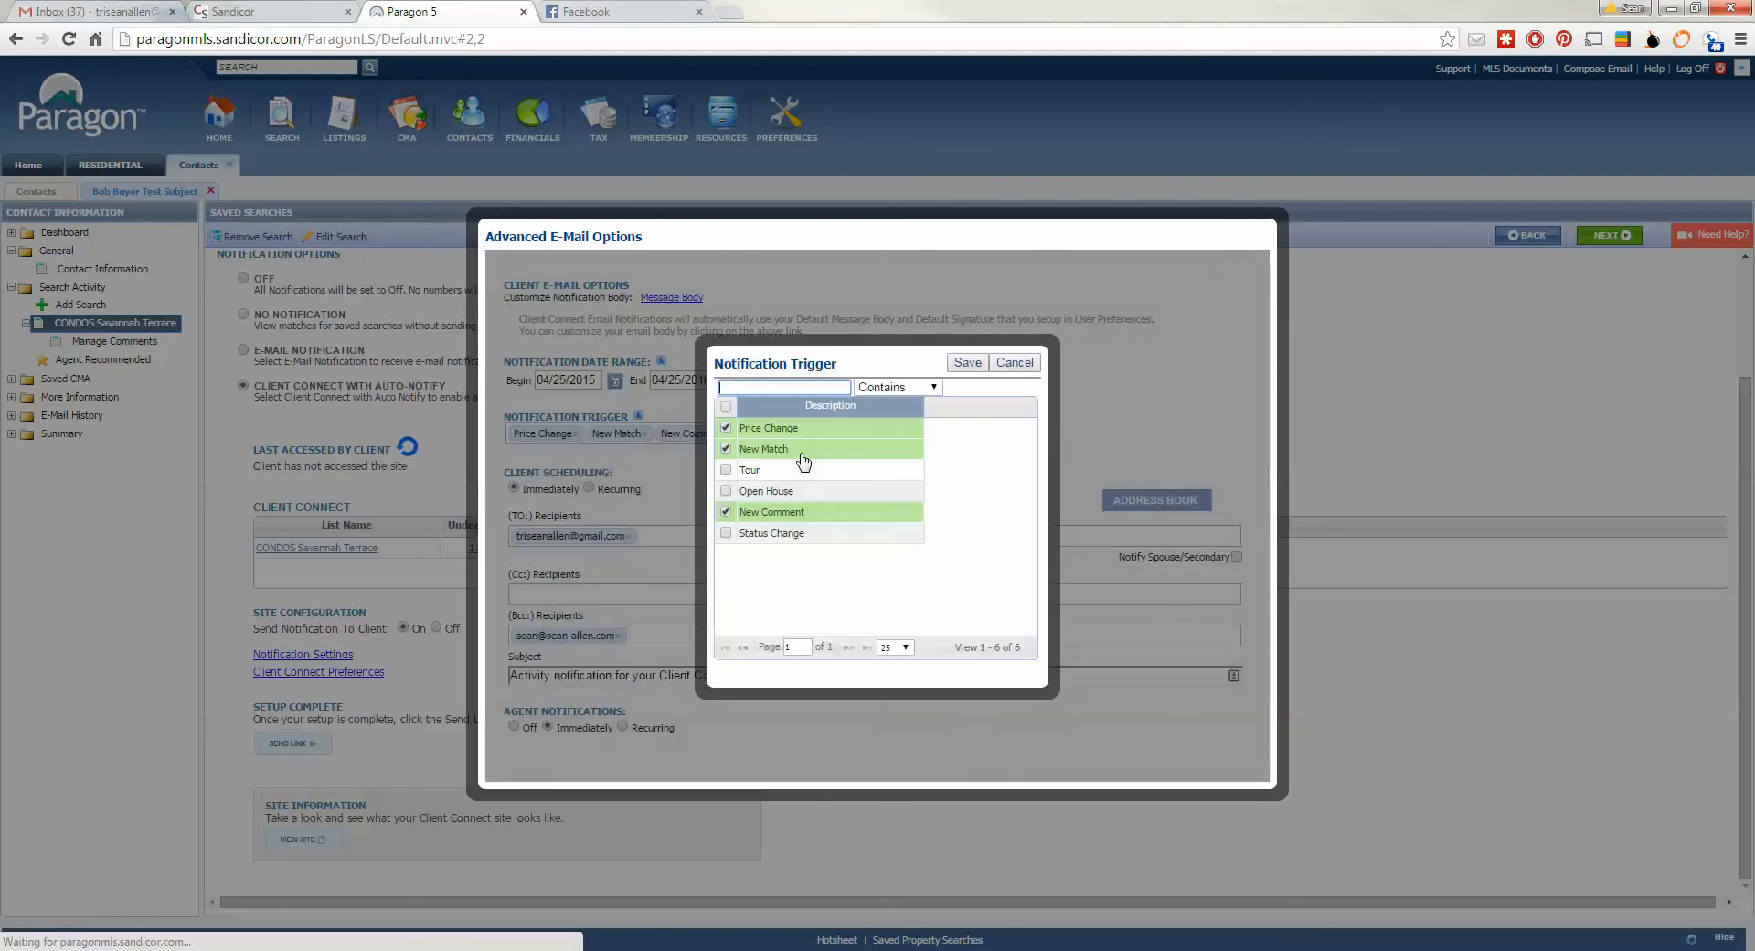
left_click(728, 534)
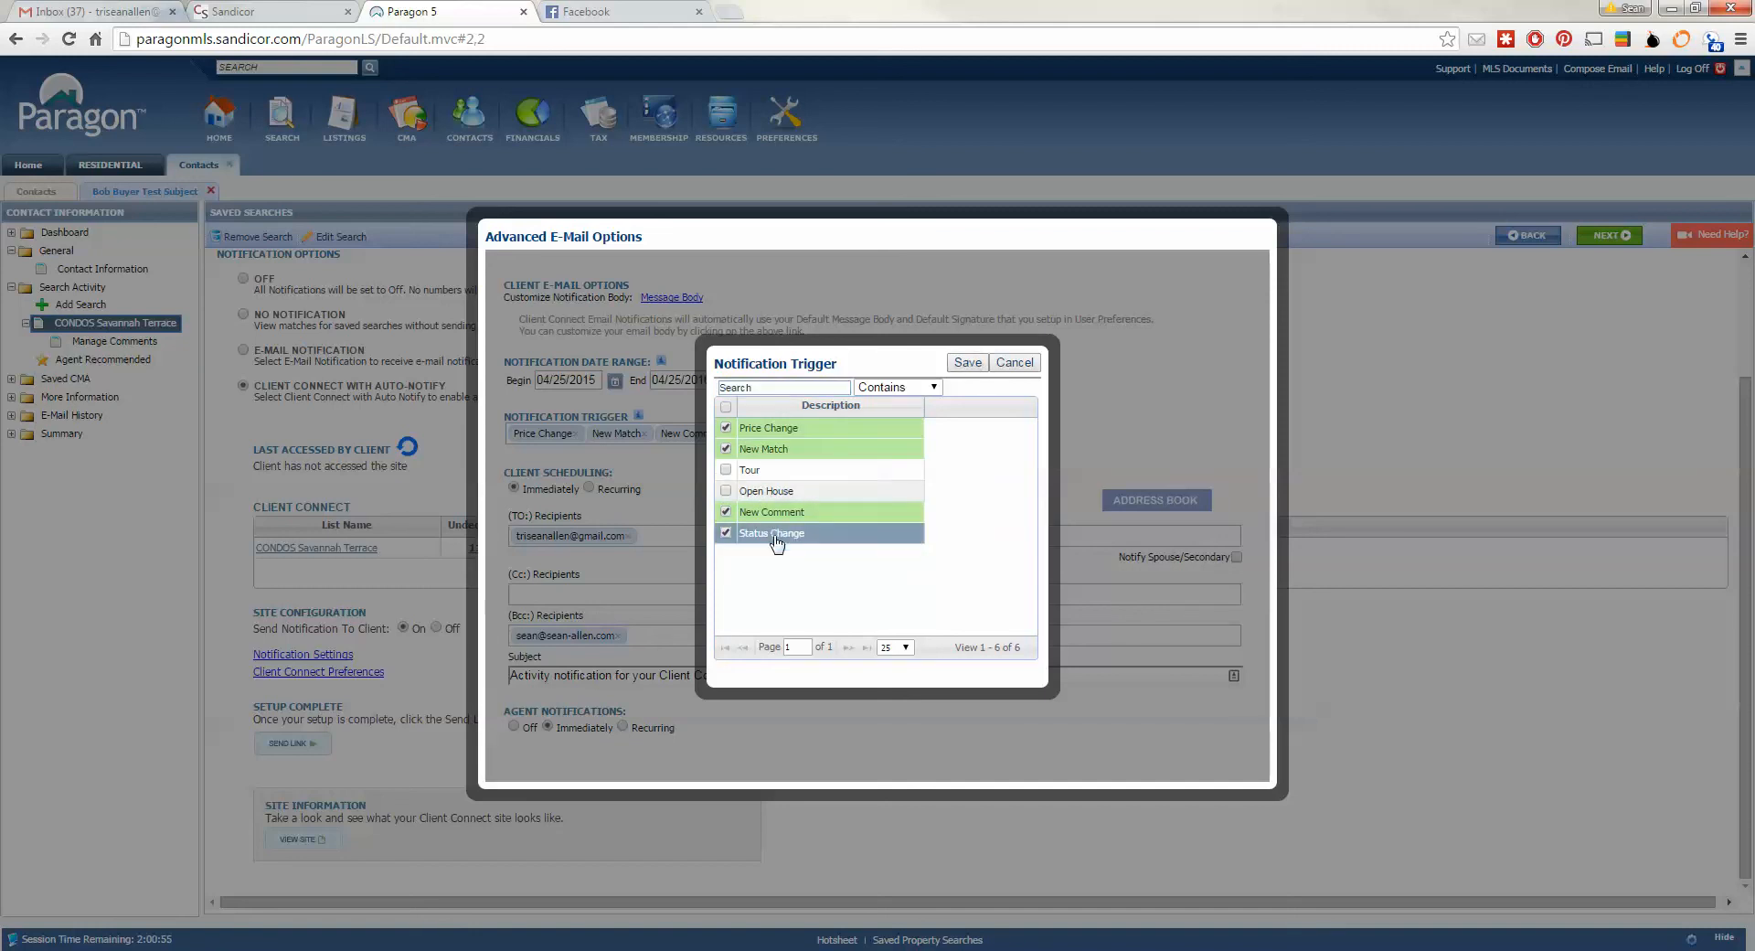
left_click(967, 362)
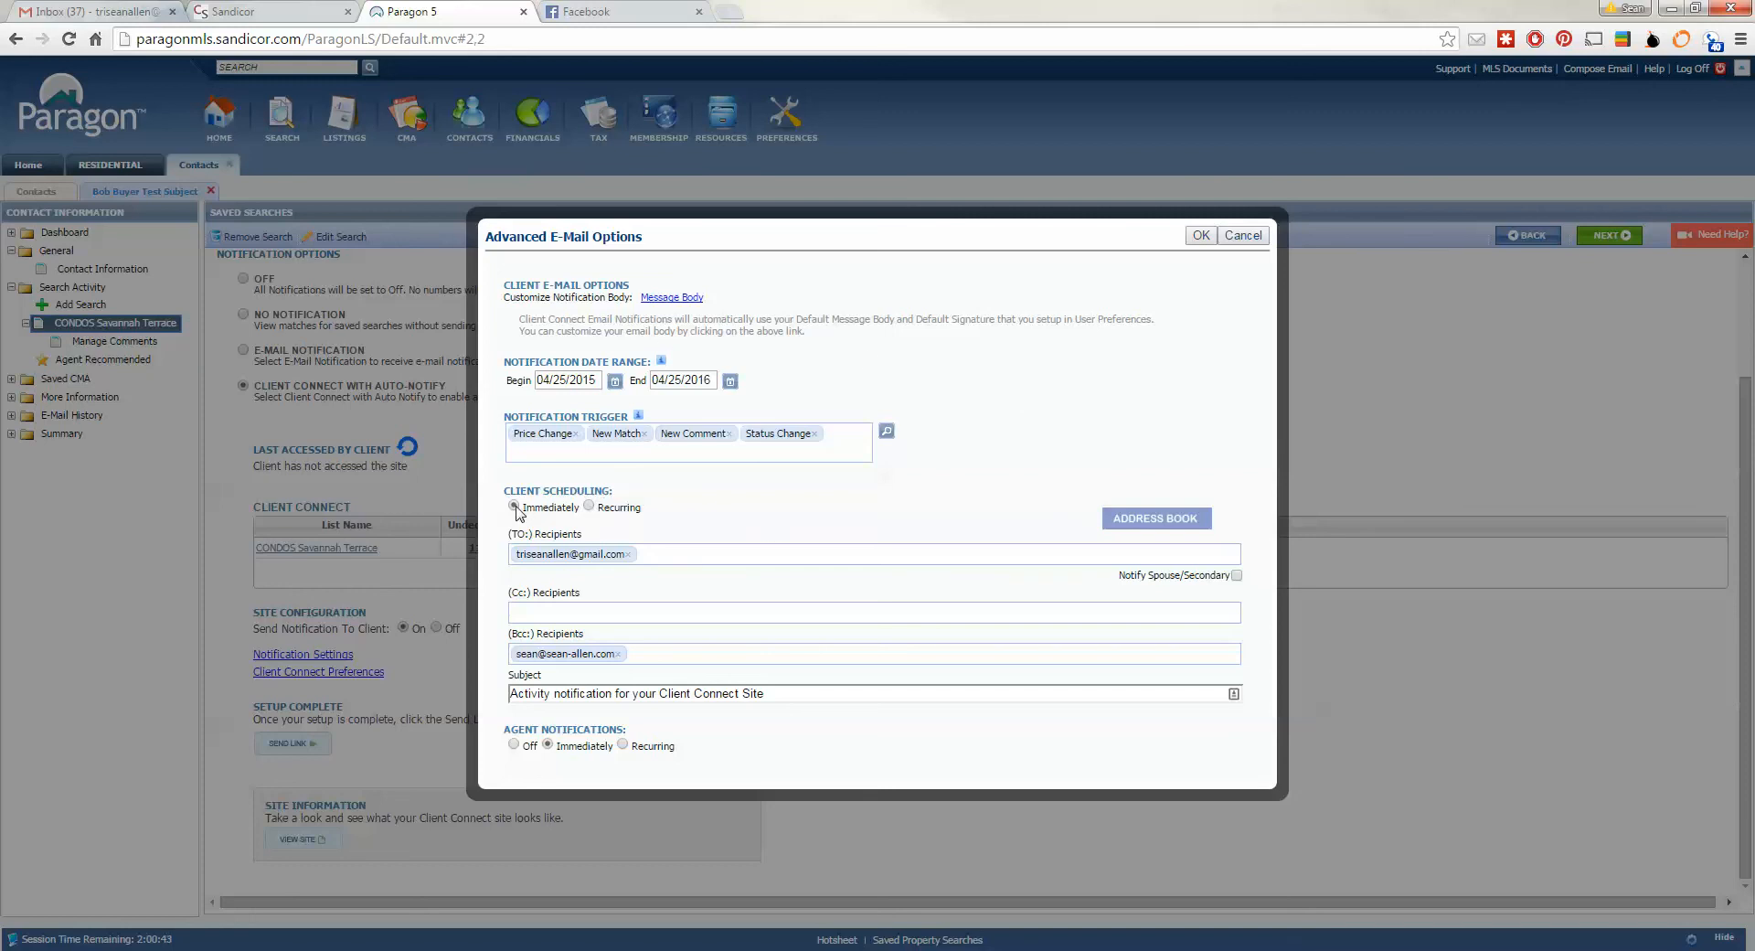
left_click(589, 505)
left_click(681, 509)
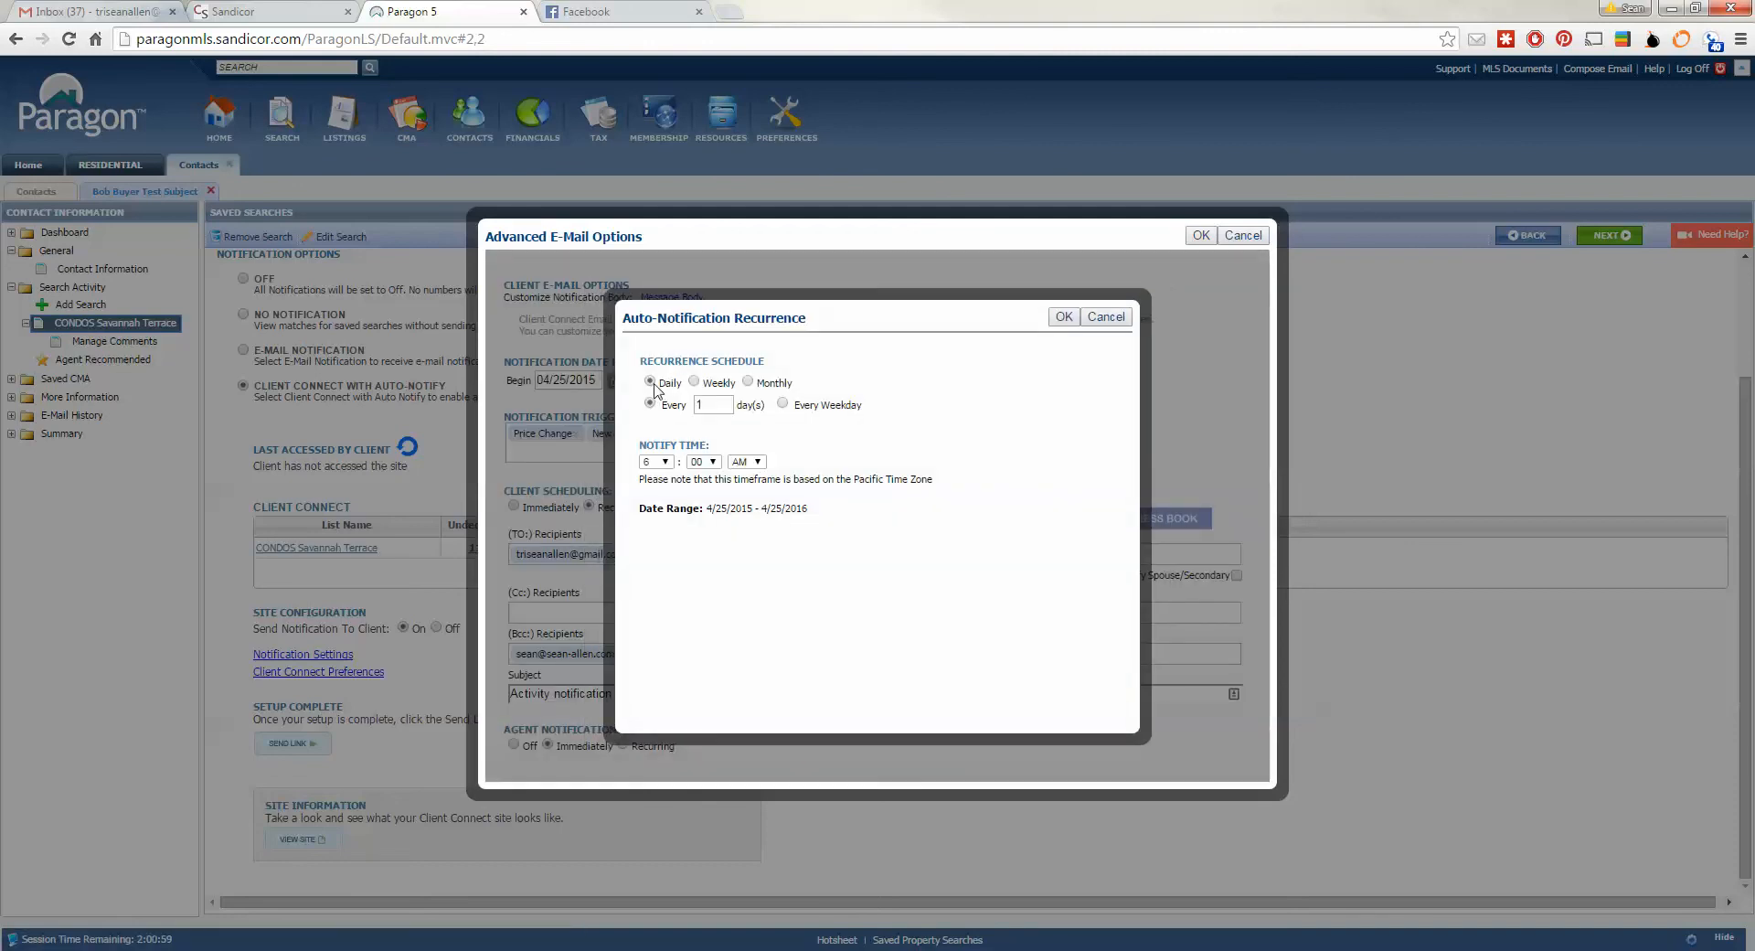
- Set the recurrence to Weekly on Monday and apply the advanced e-mail options
left_click(699, 383)
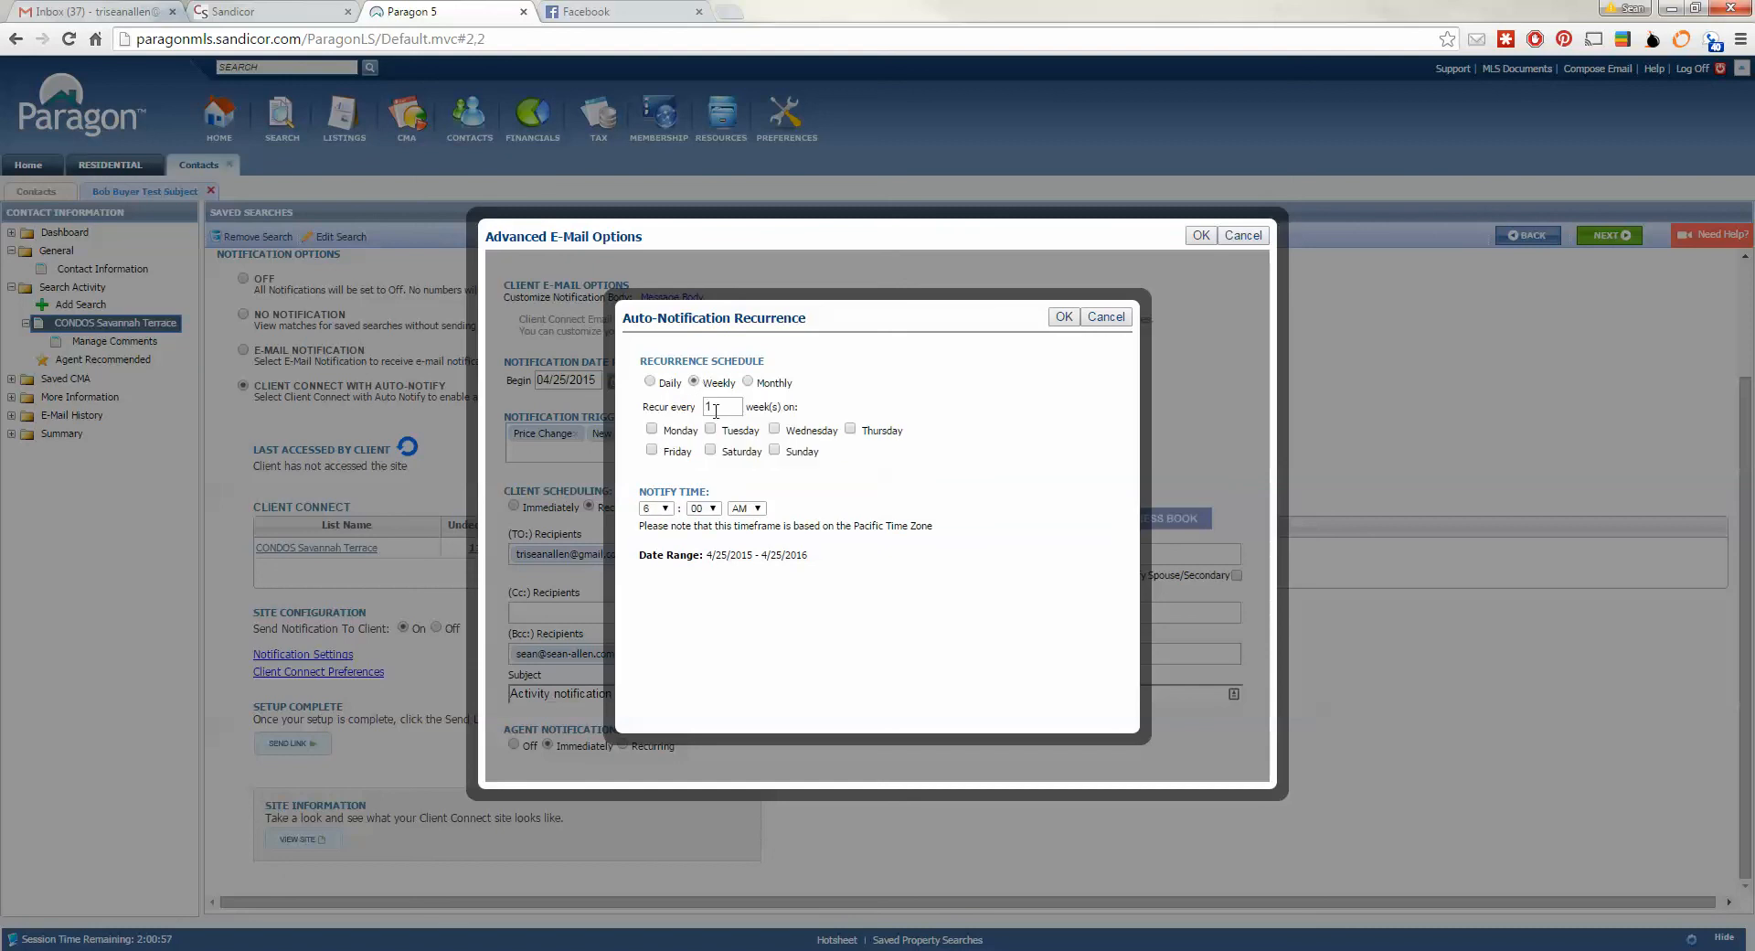
left_click(749, 382)
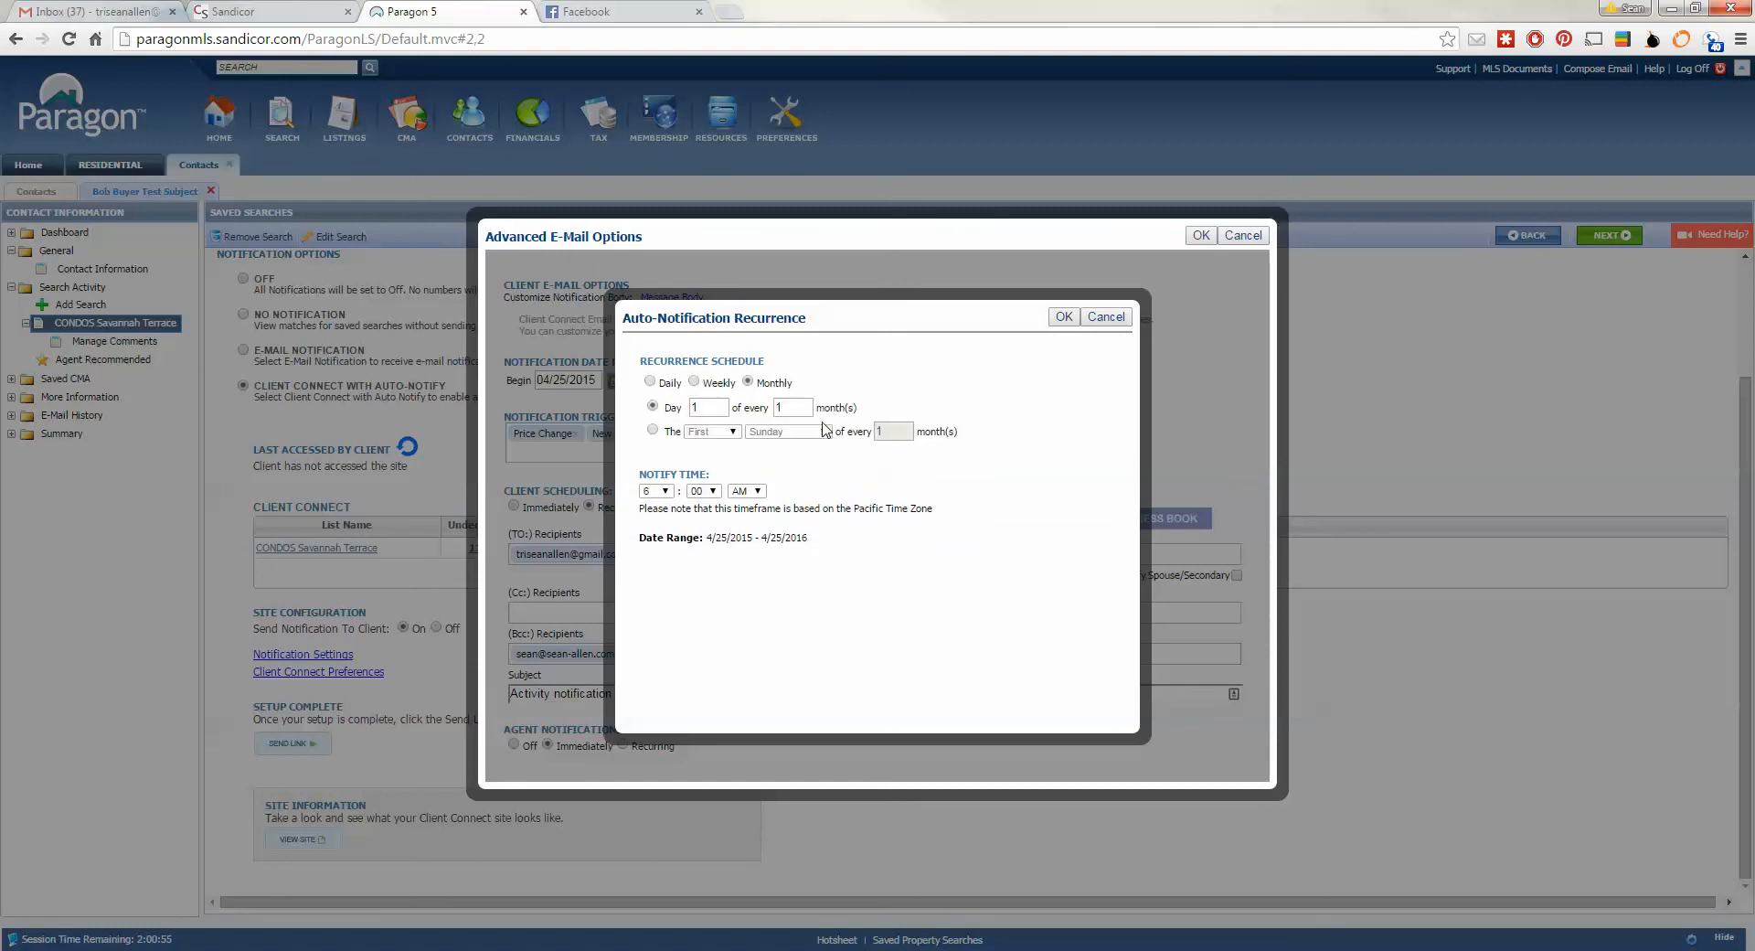
left_click(662, 384)
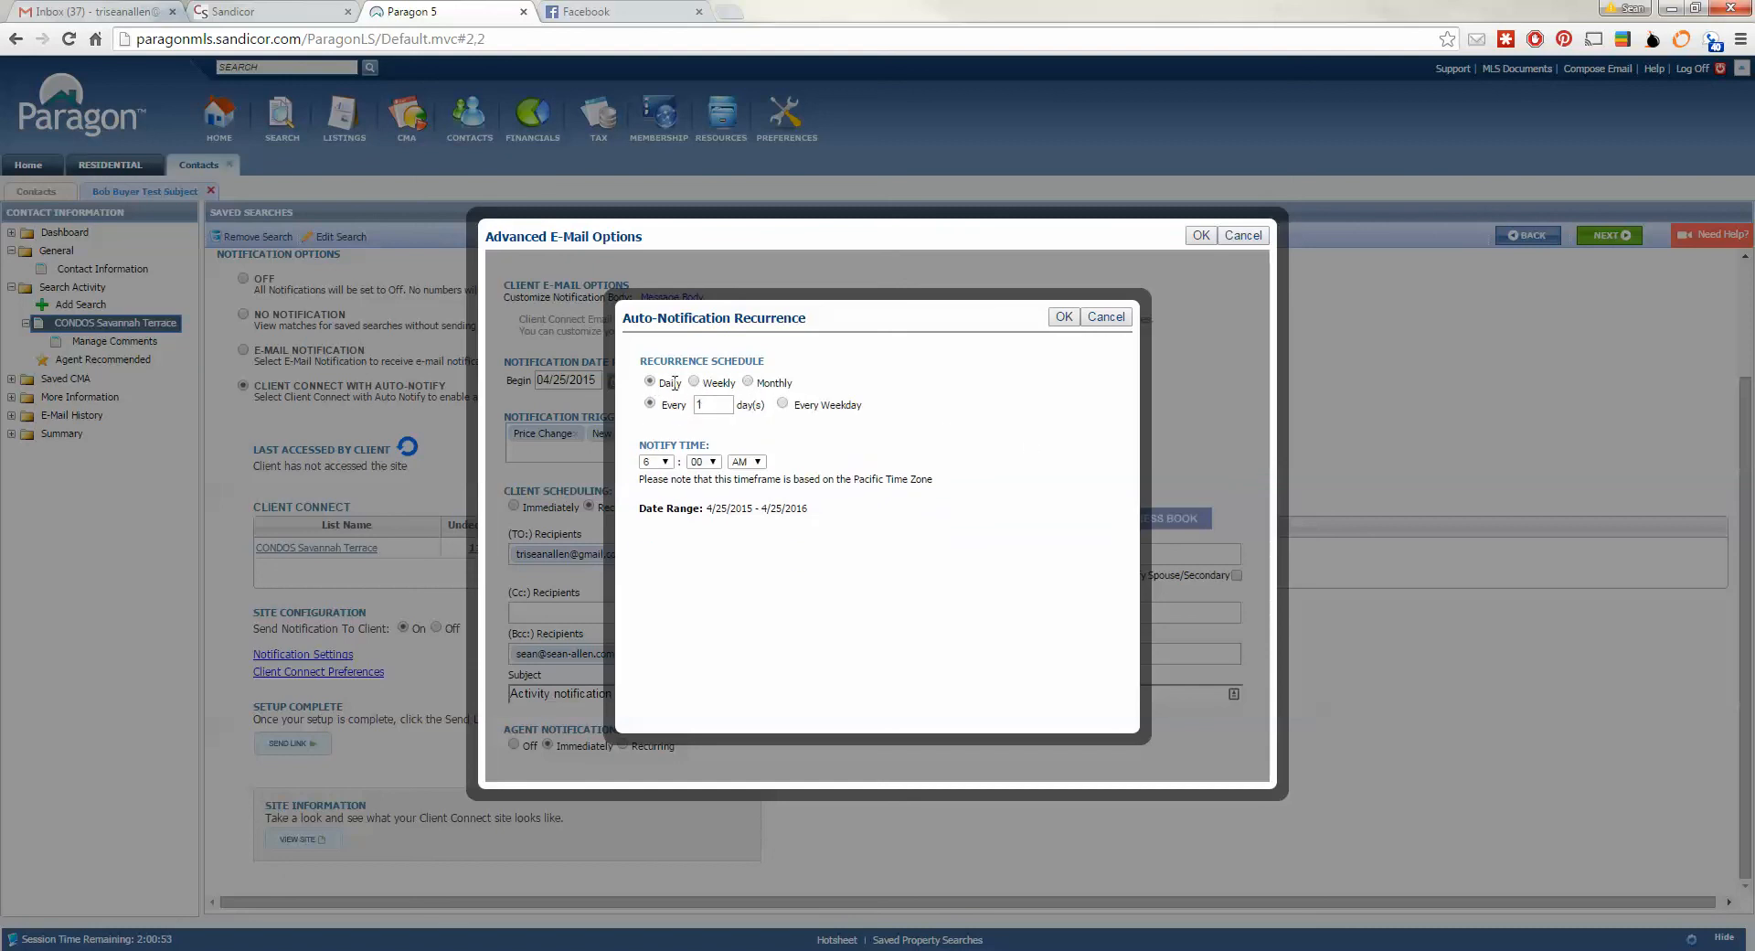
left_click(698, 384)
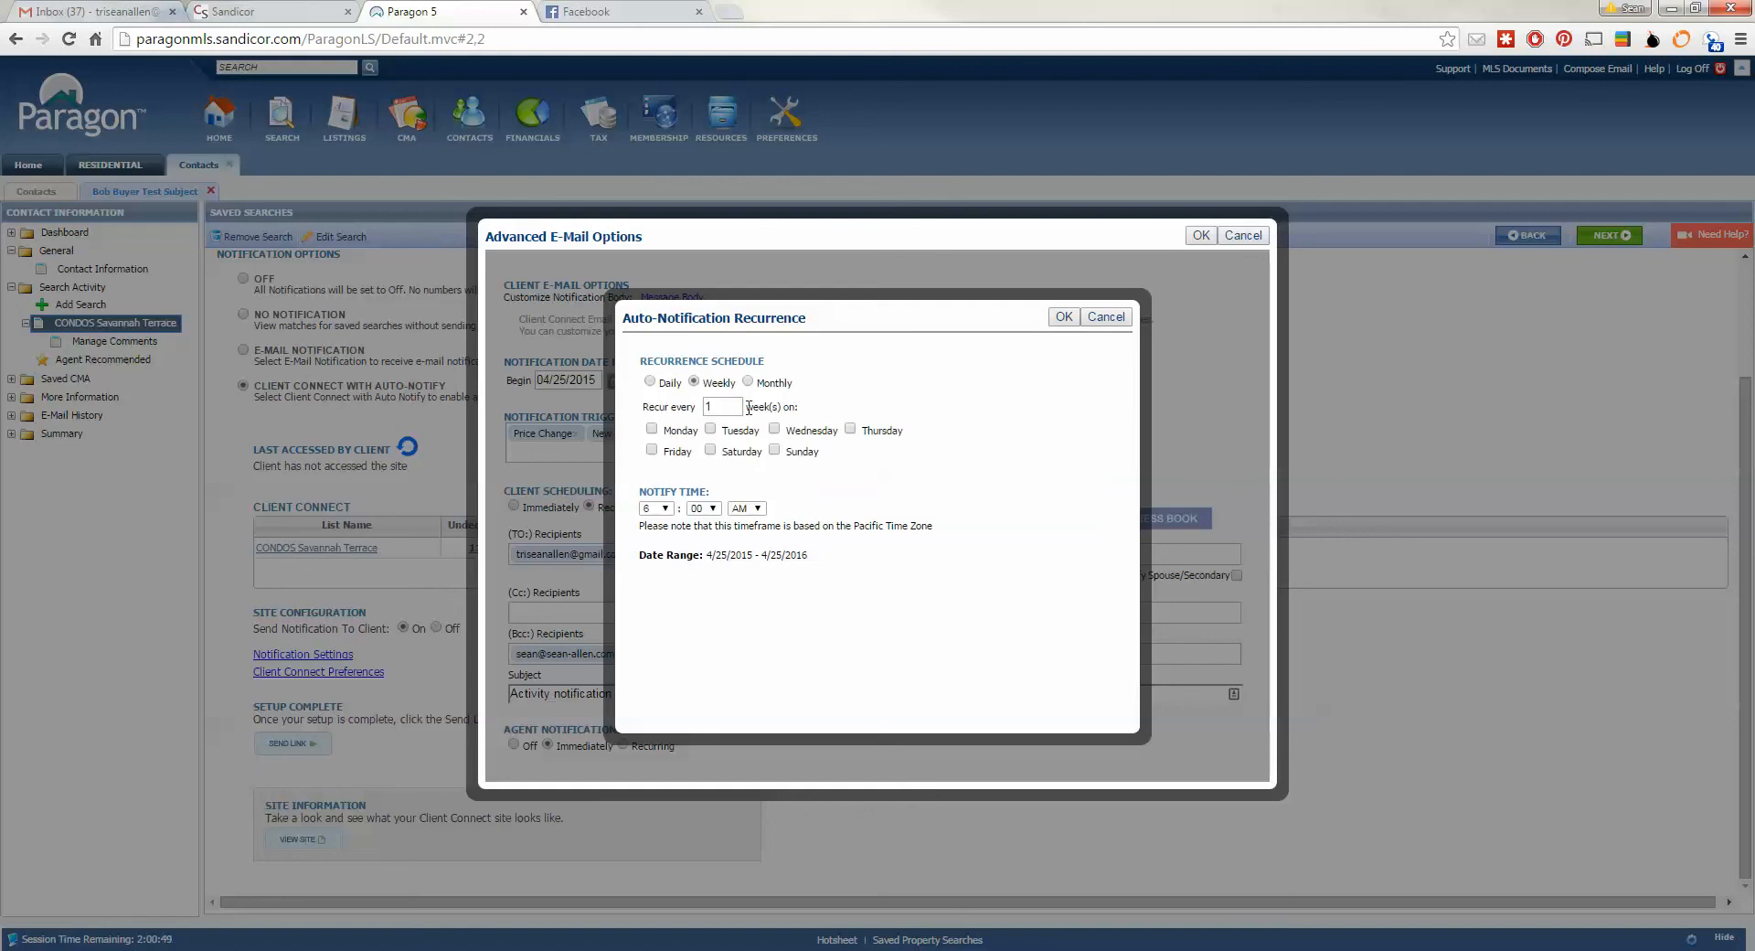
left_click(653, 430)
left_click(1063, 317)
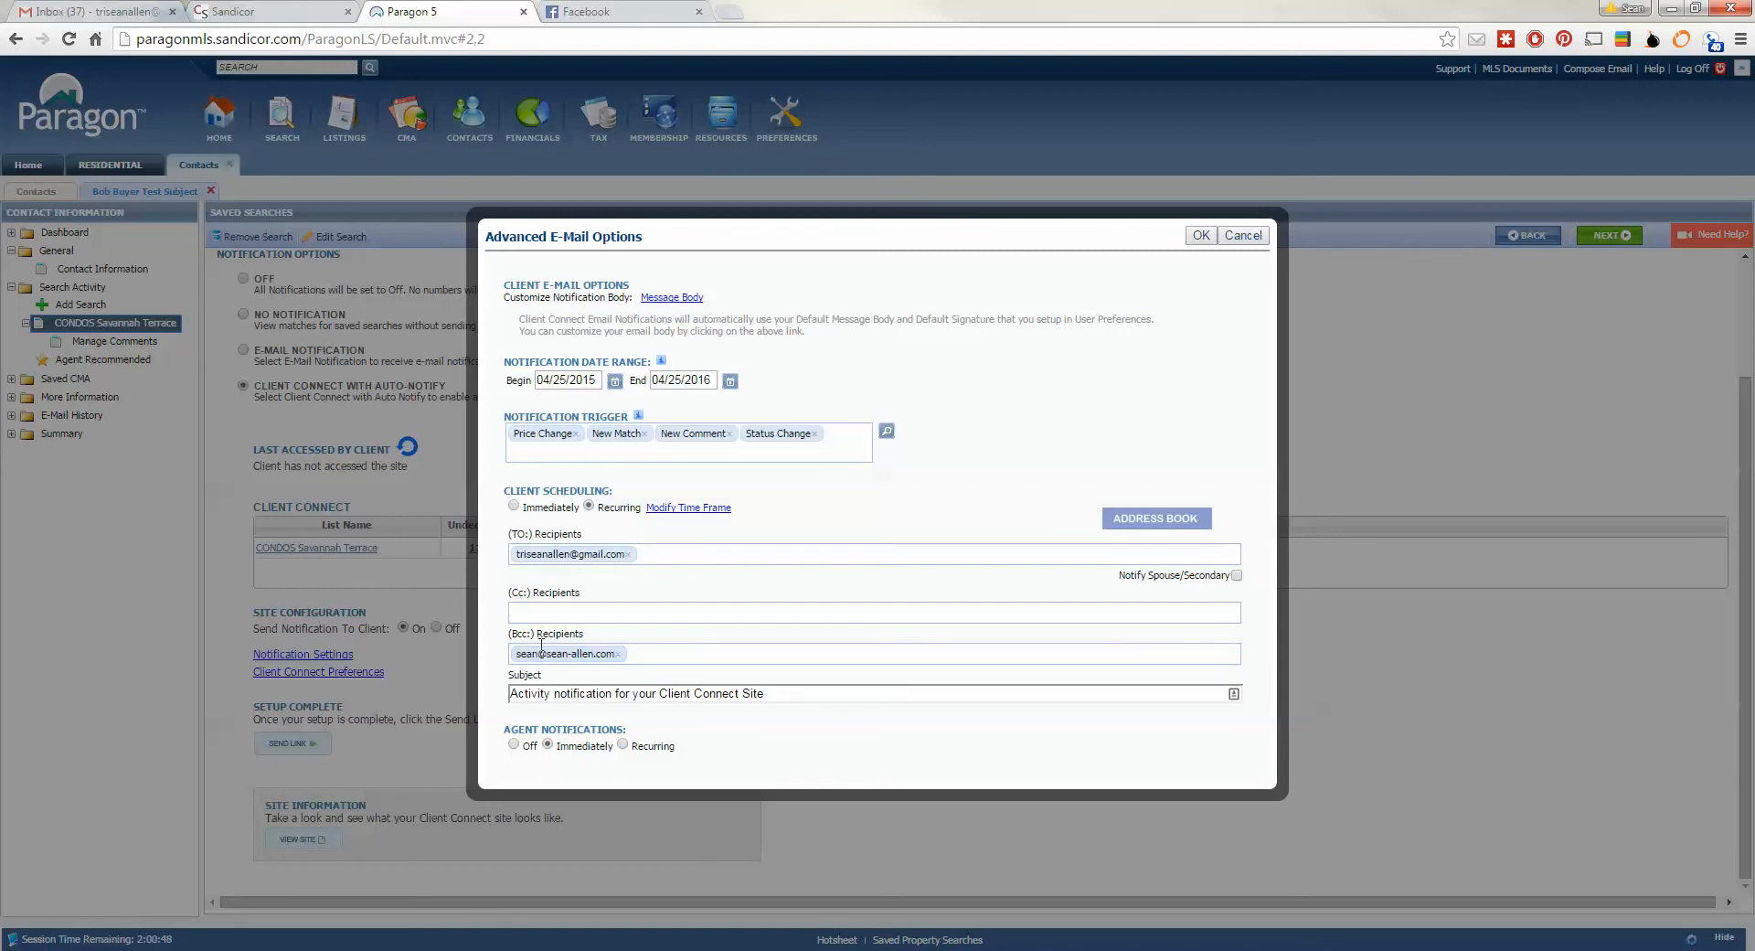
left_click(1203, 236)
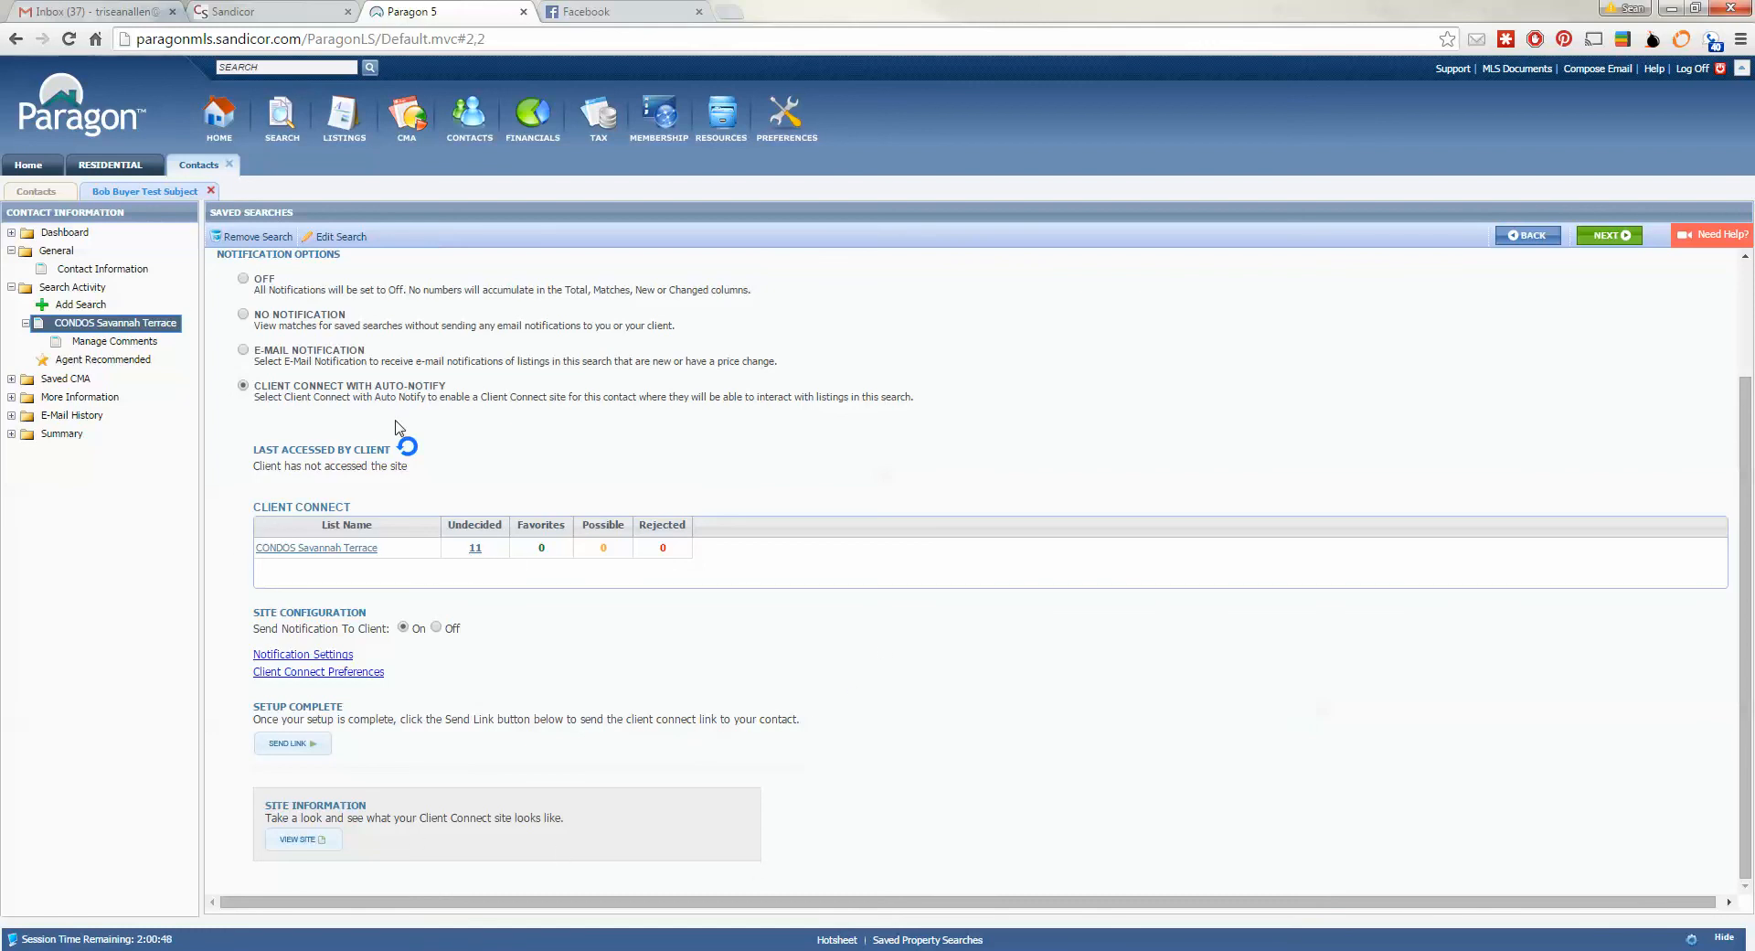
- Email the Client Connect link, adding a greeting 'Thank you [client's name]! Here is your home search information'
left_click(303, 745)
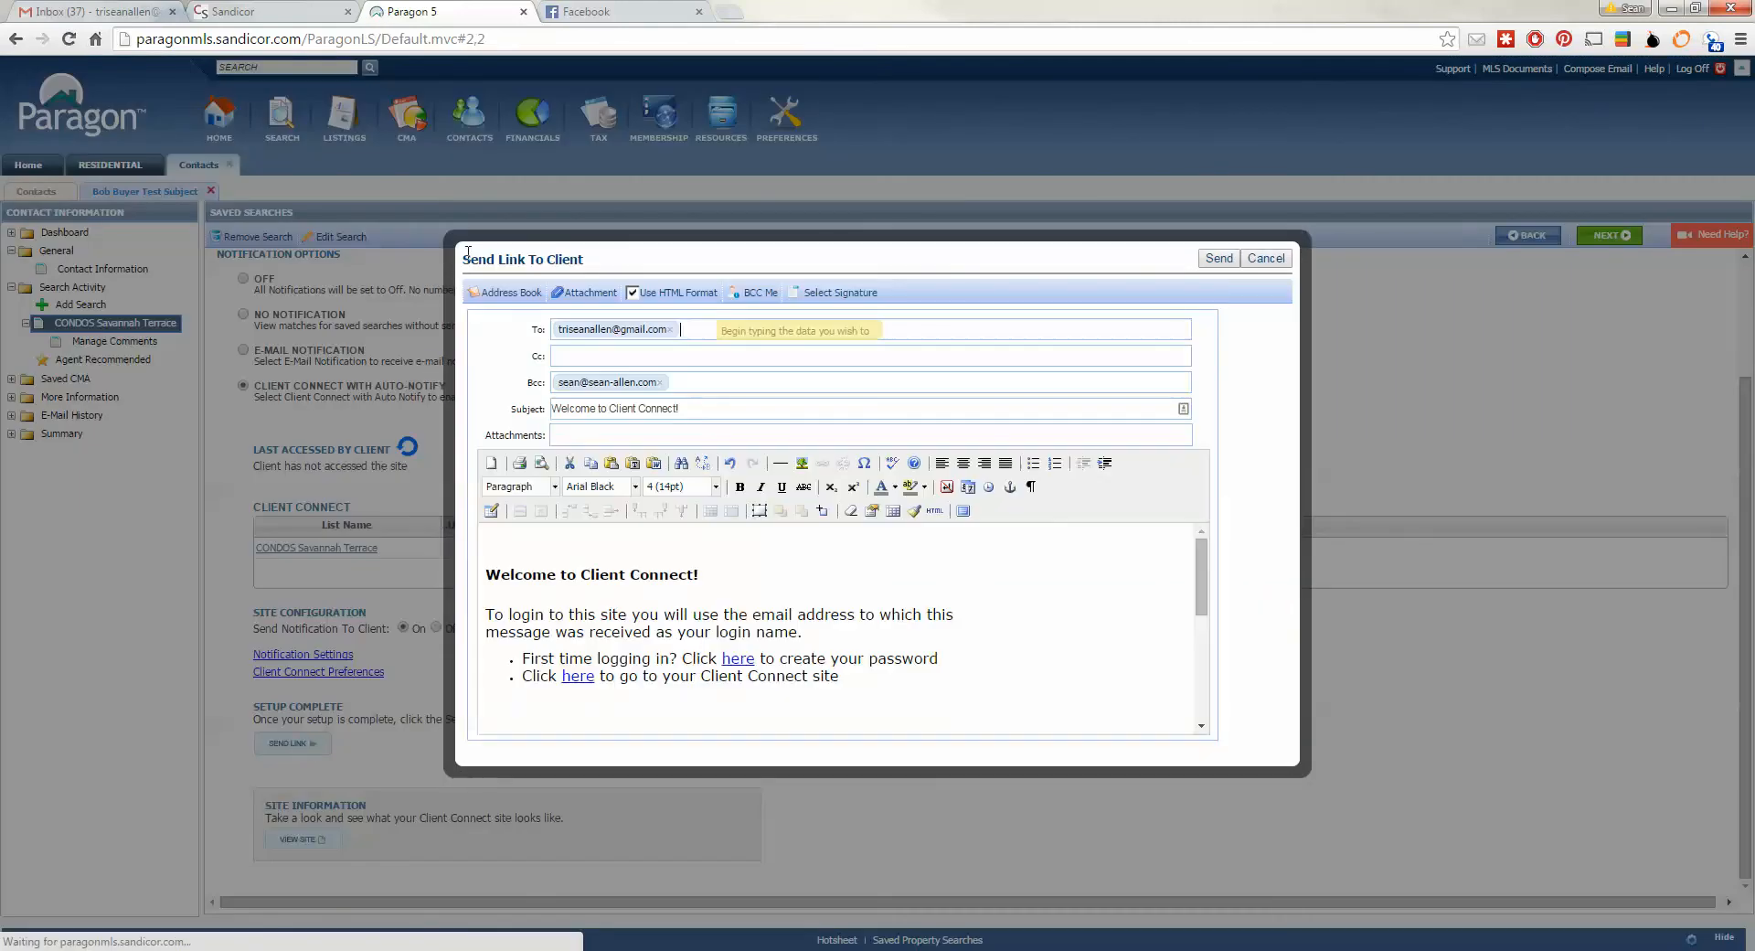
left_click(525, 542)
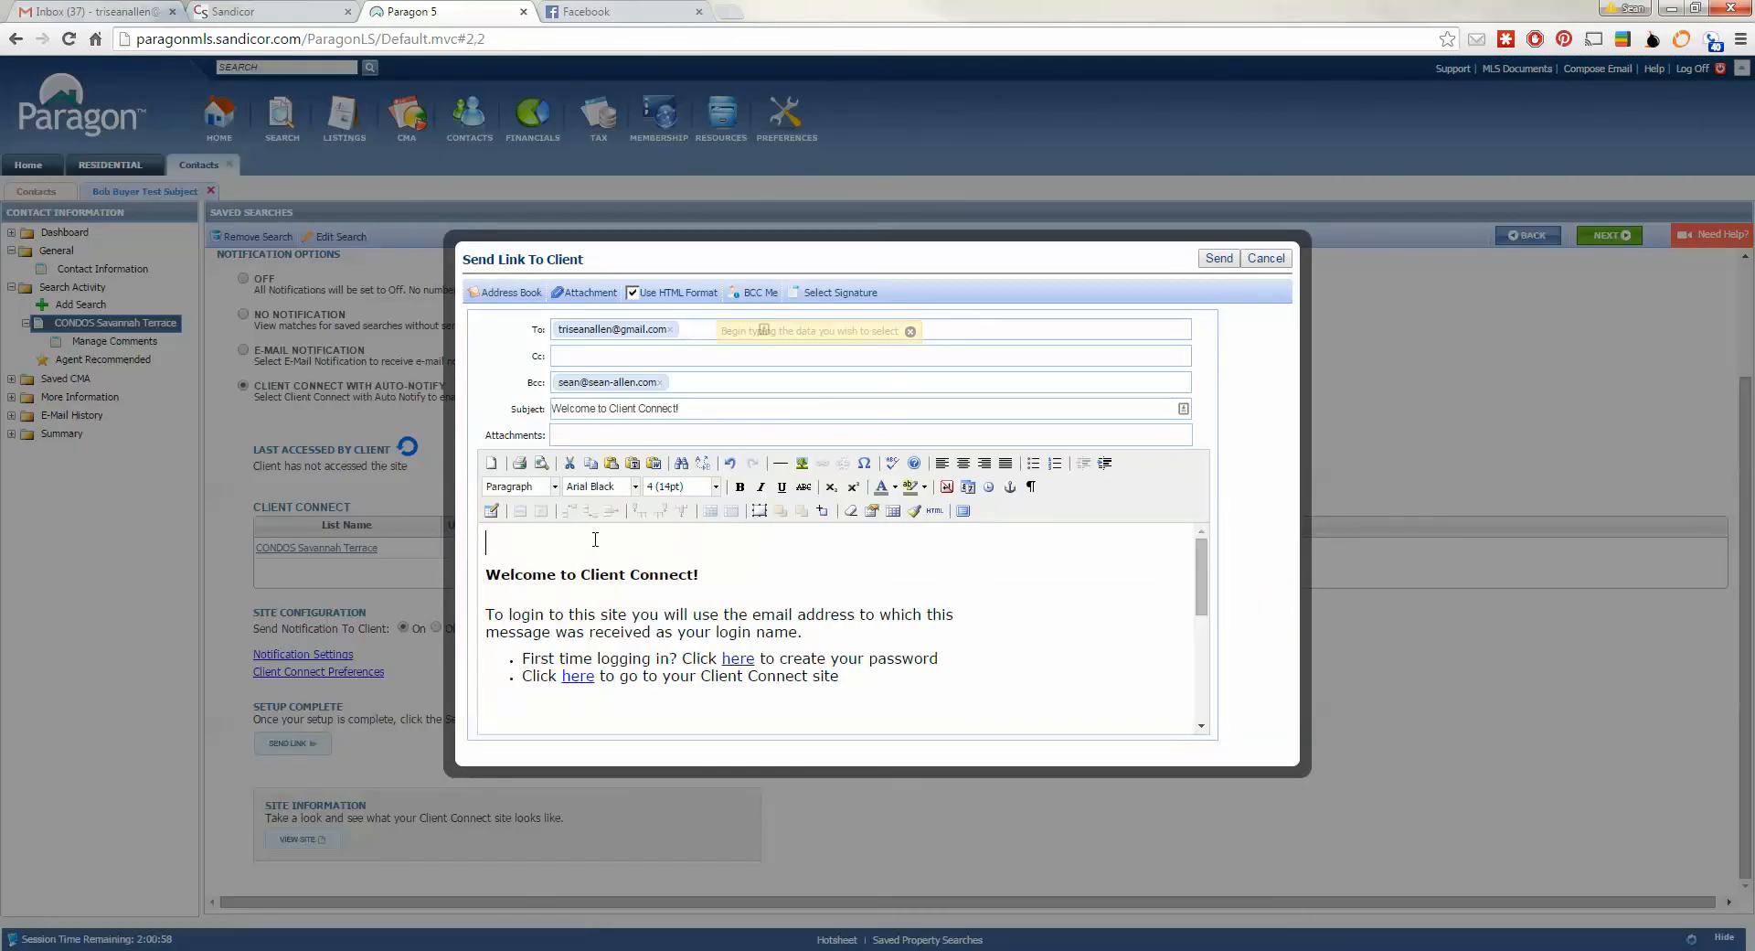
type("Thank you SEan")
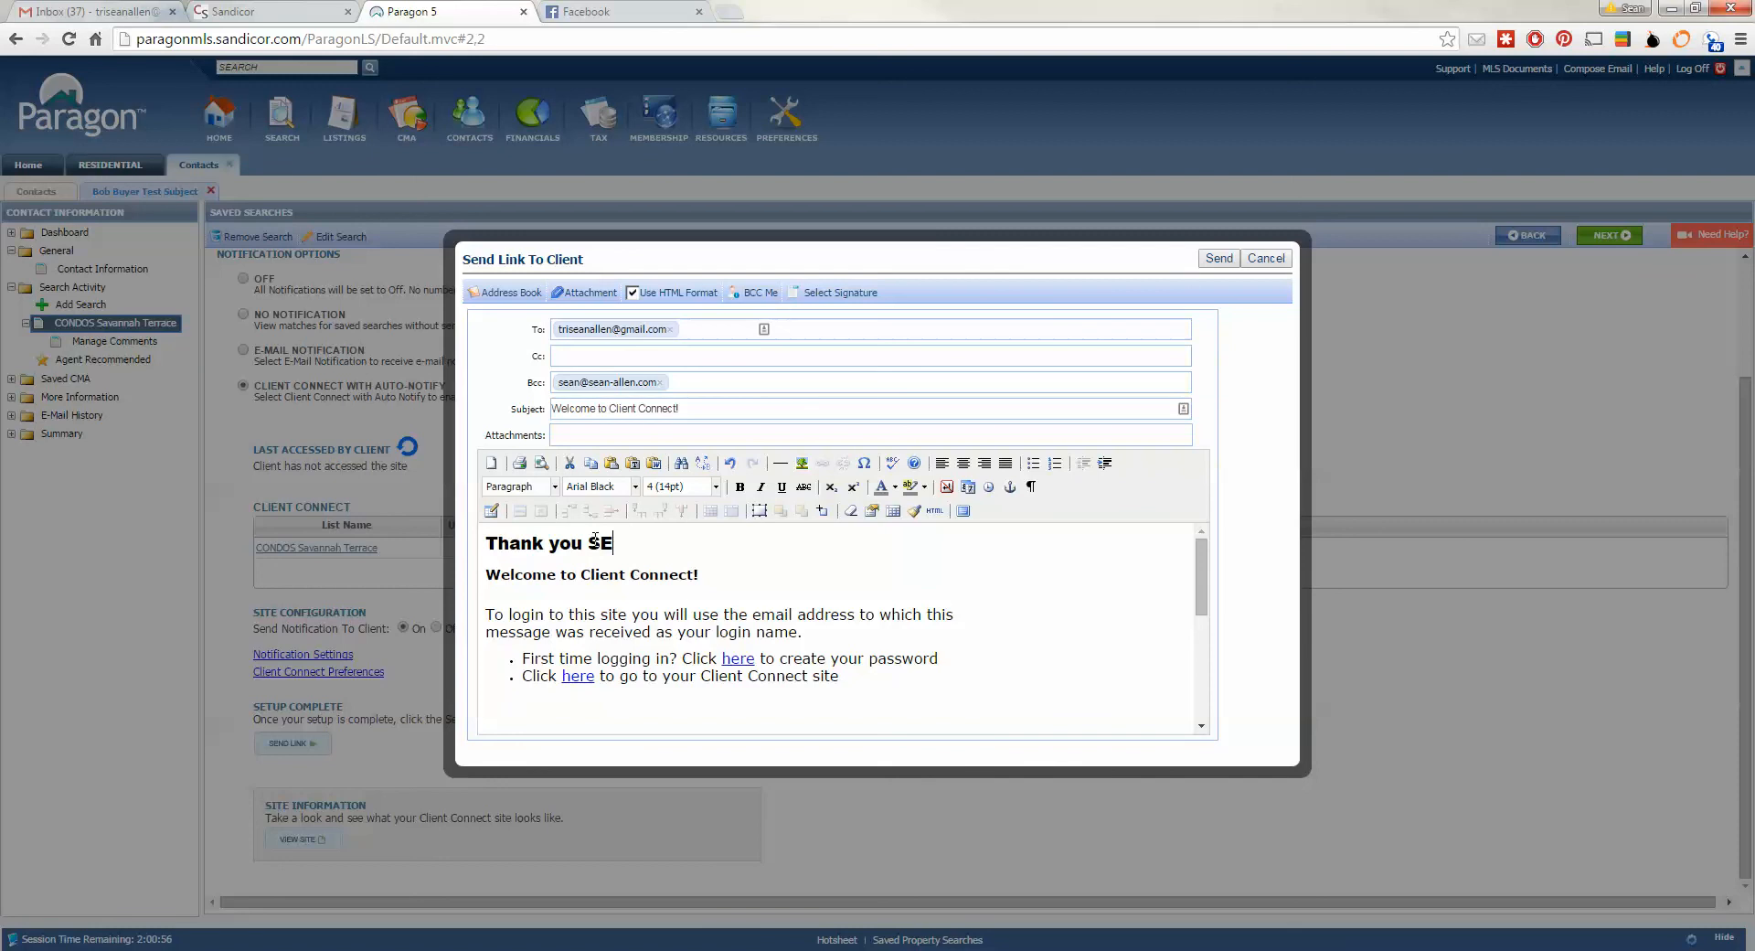
key("BackSpace")
key("BackSpace")
key("BackSpace")
type("ean")
key("BackSpace")
key("BackSpace")
key("BackSpace")
key("BackSpace")
type("Bobb")
key("BackSpace")
key("BackSpace")
type("b! HEre is your ")
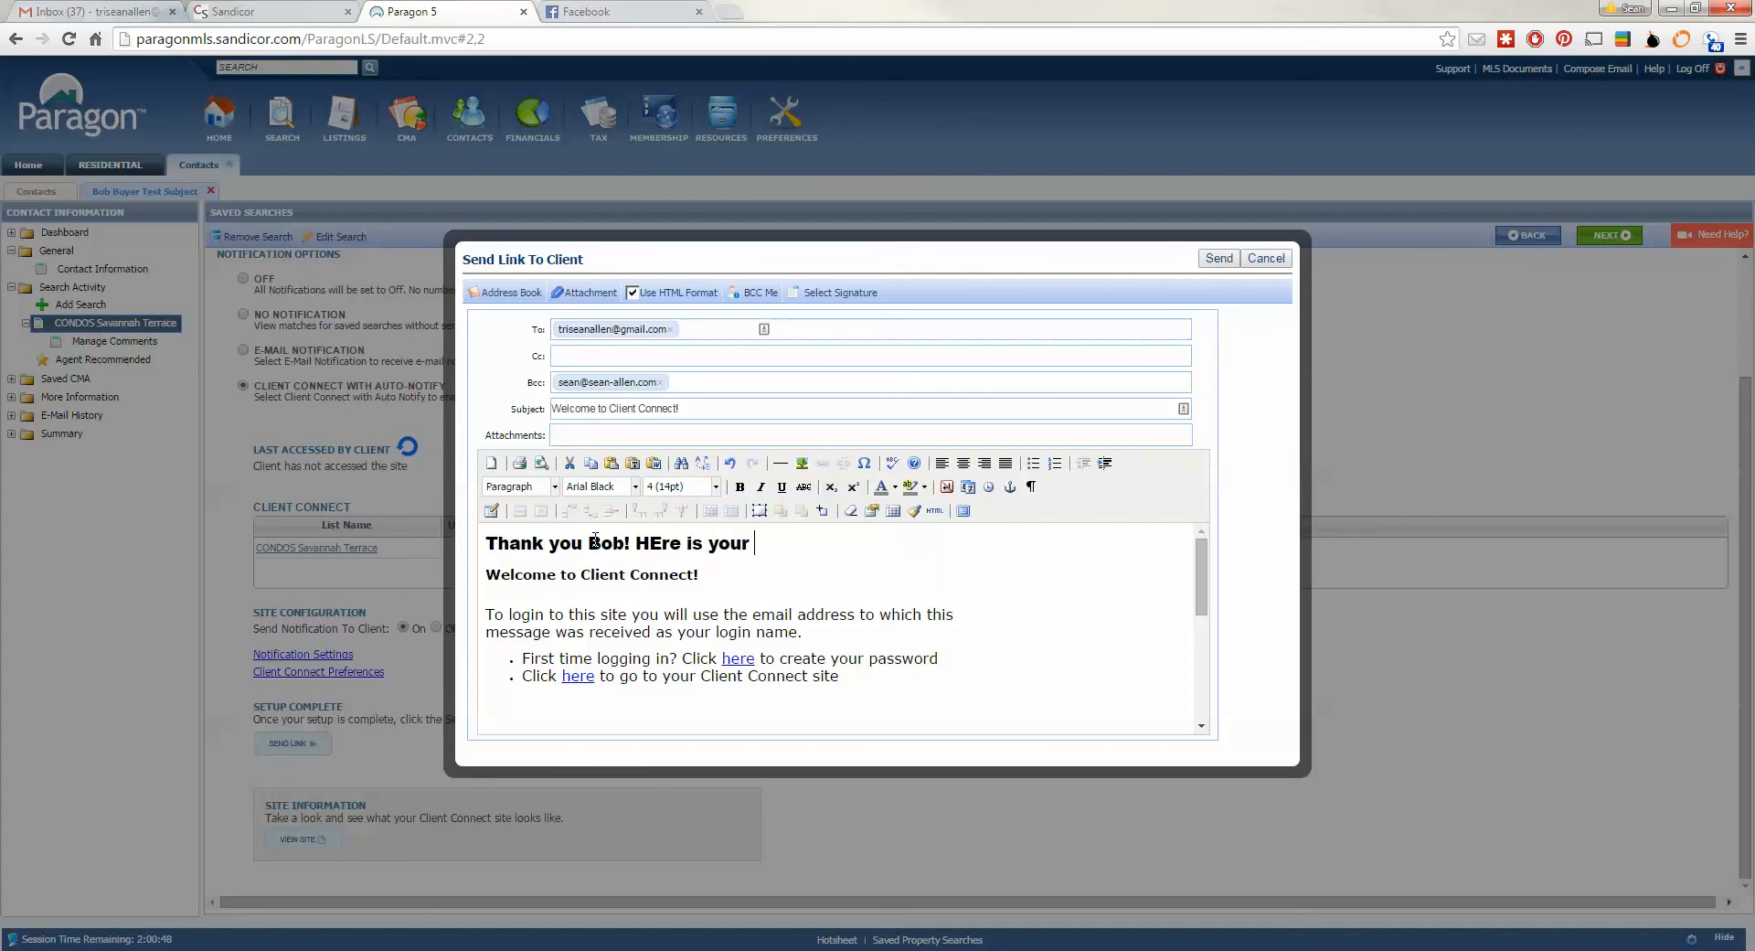
type("home search information.")
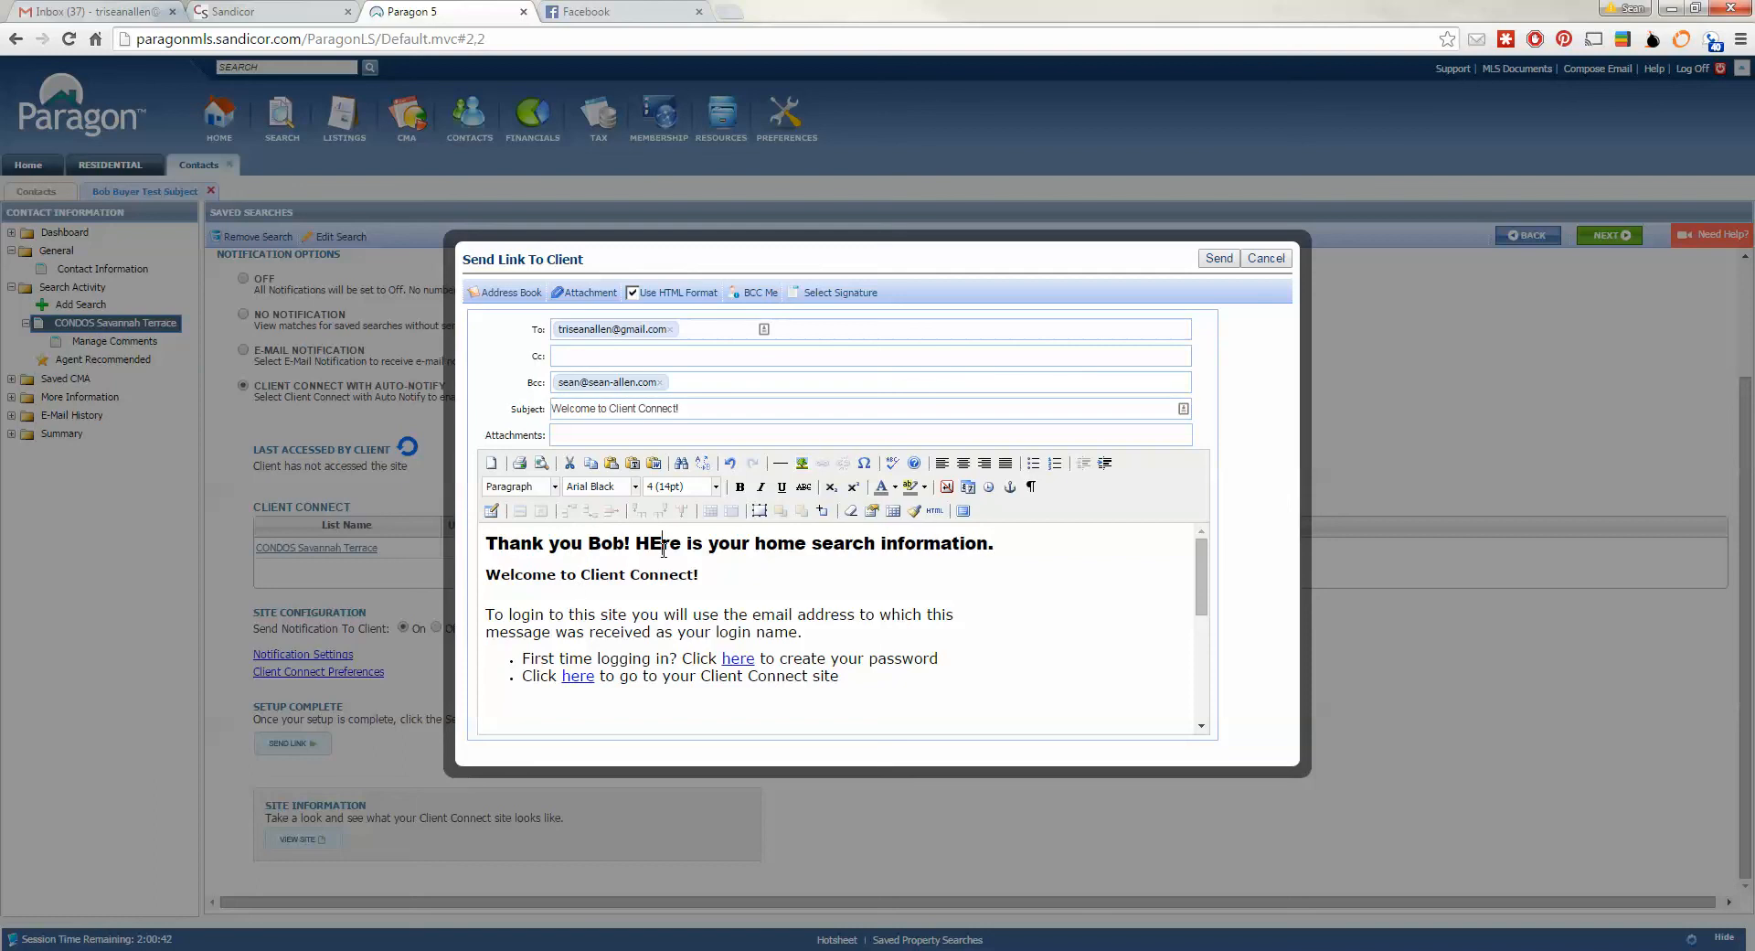
key("BackSpace")
type("e")
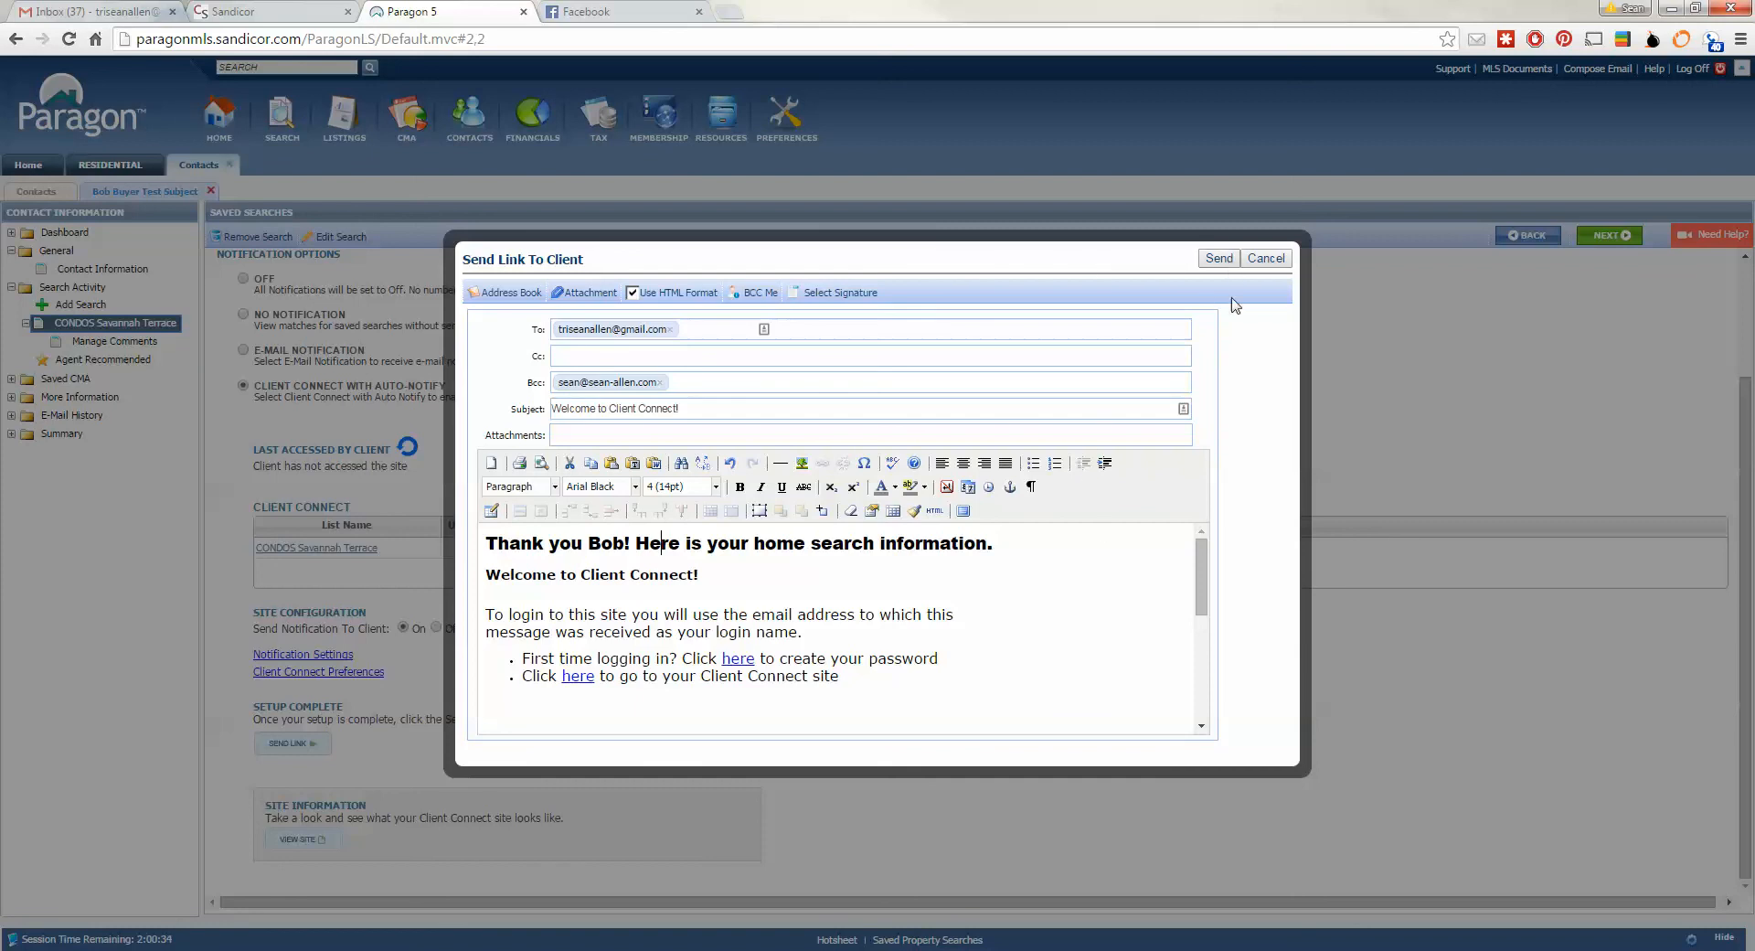
left_click(1225, 261)
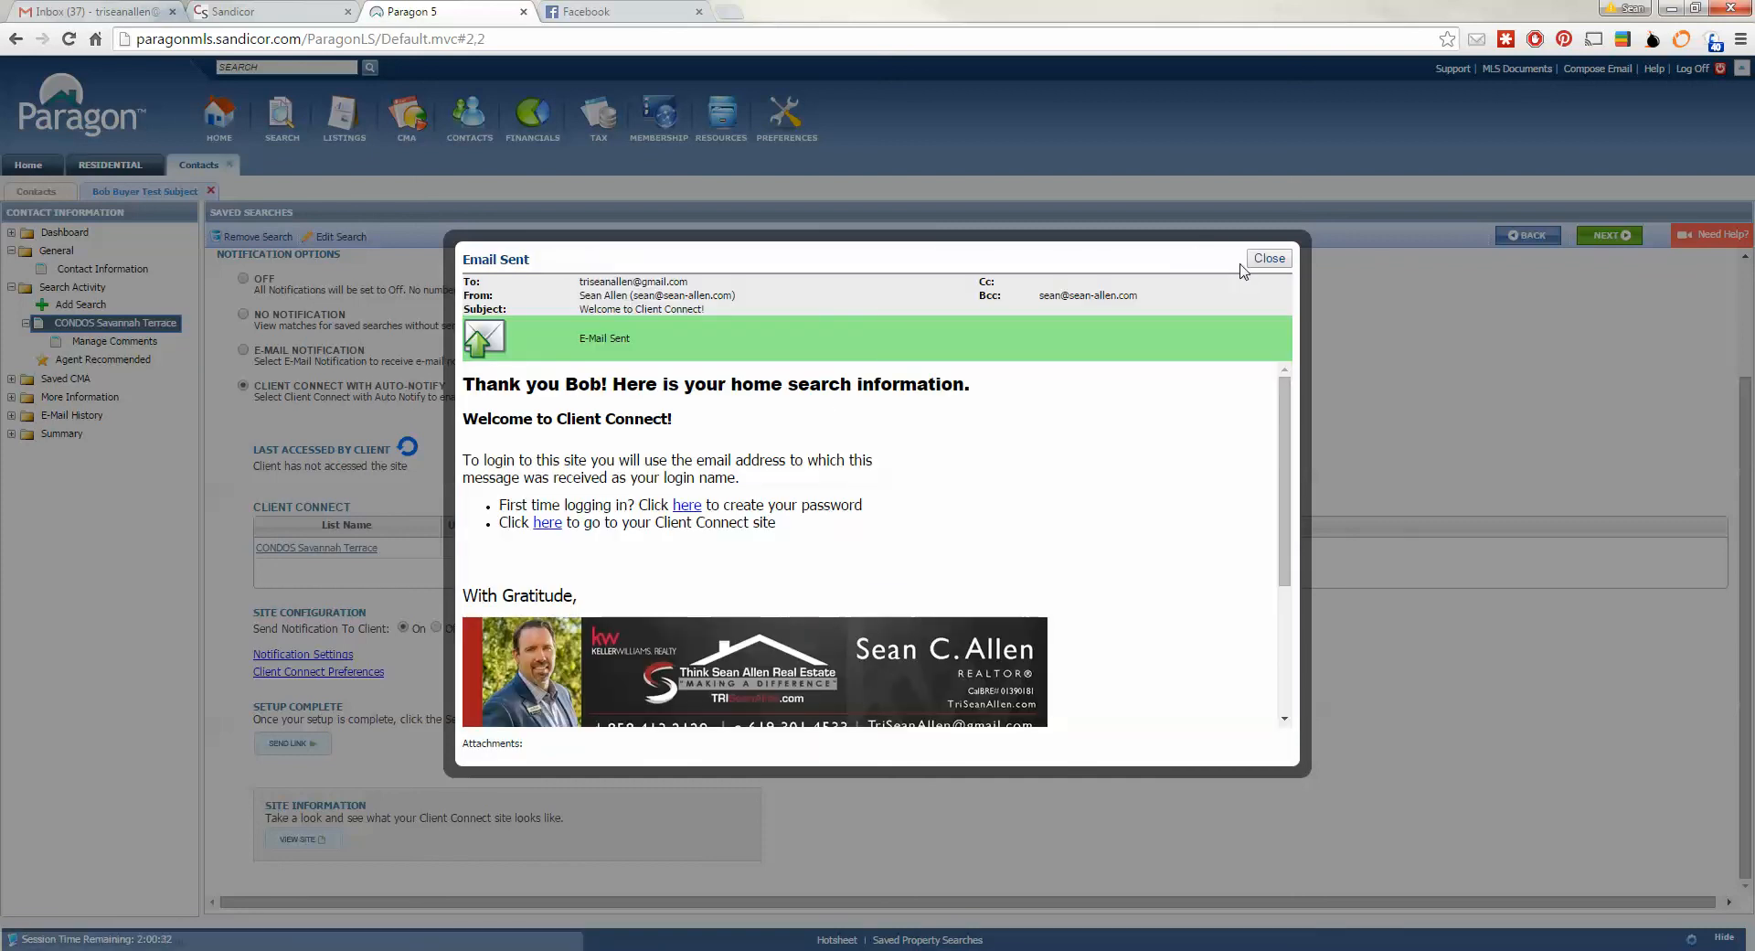
left_click(1269, 259)
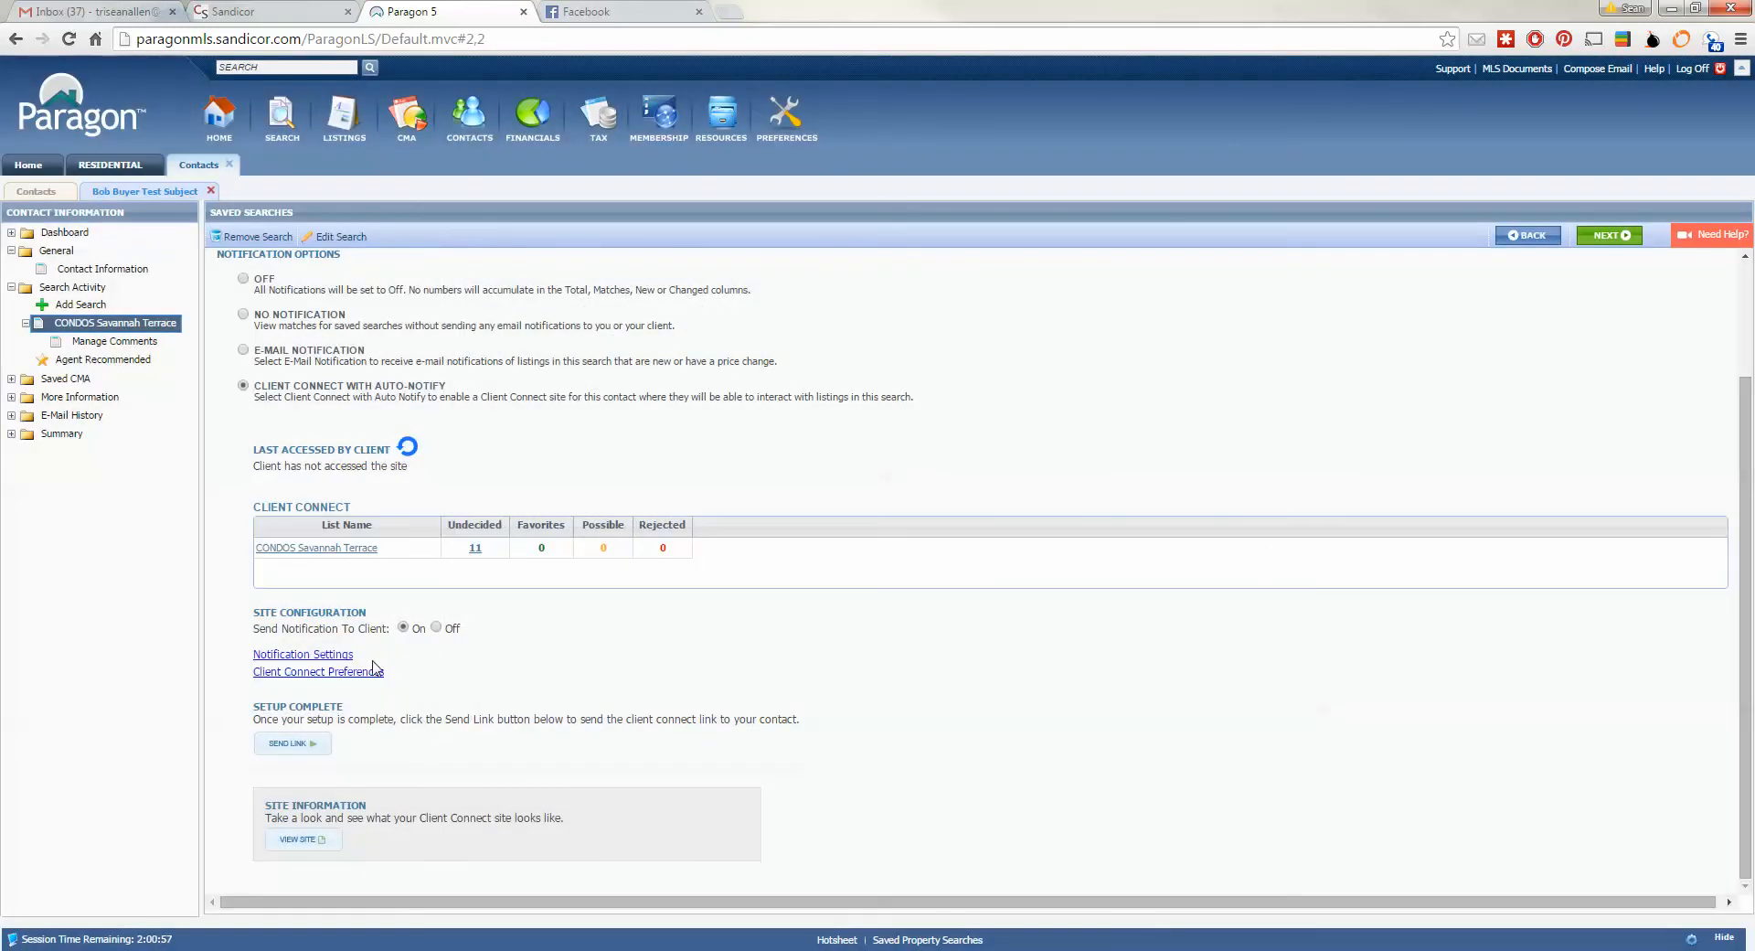
left_click(304, 845)
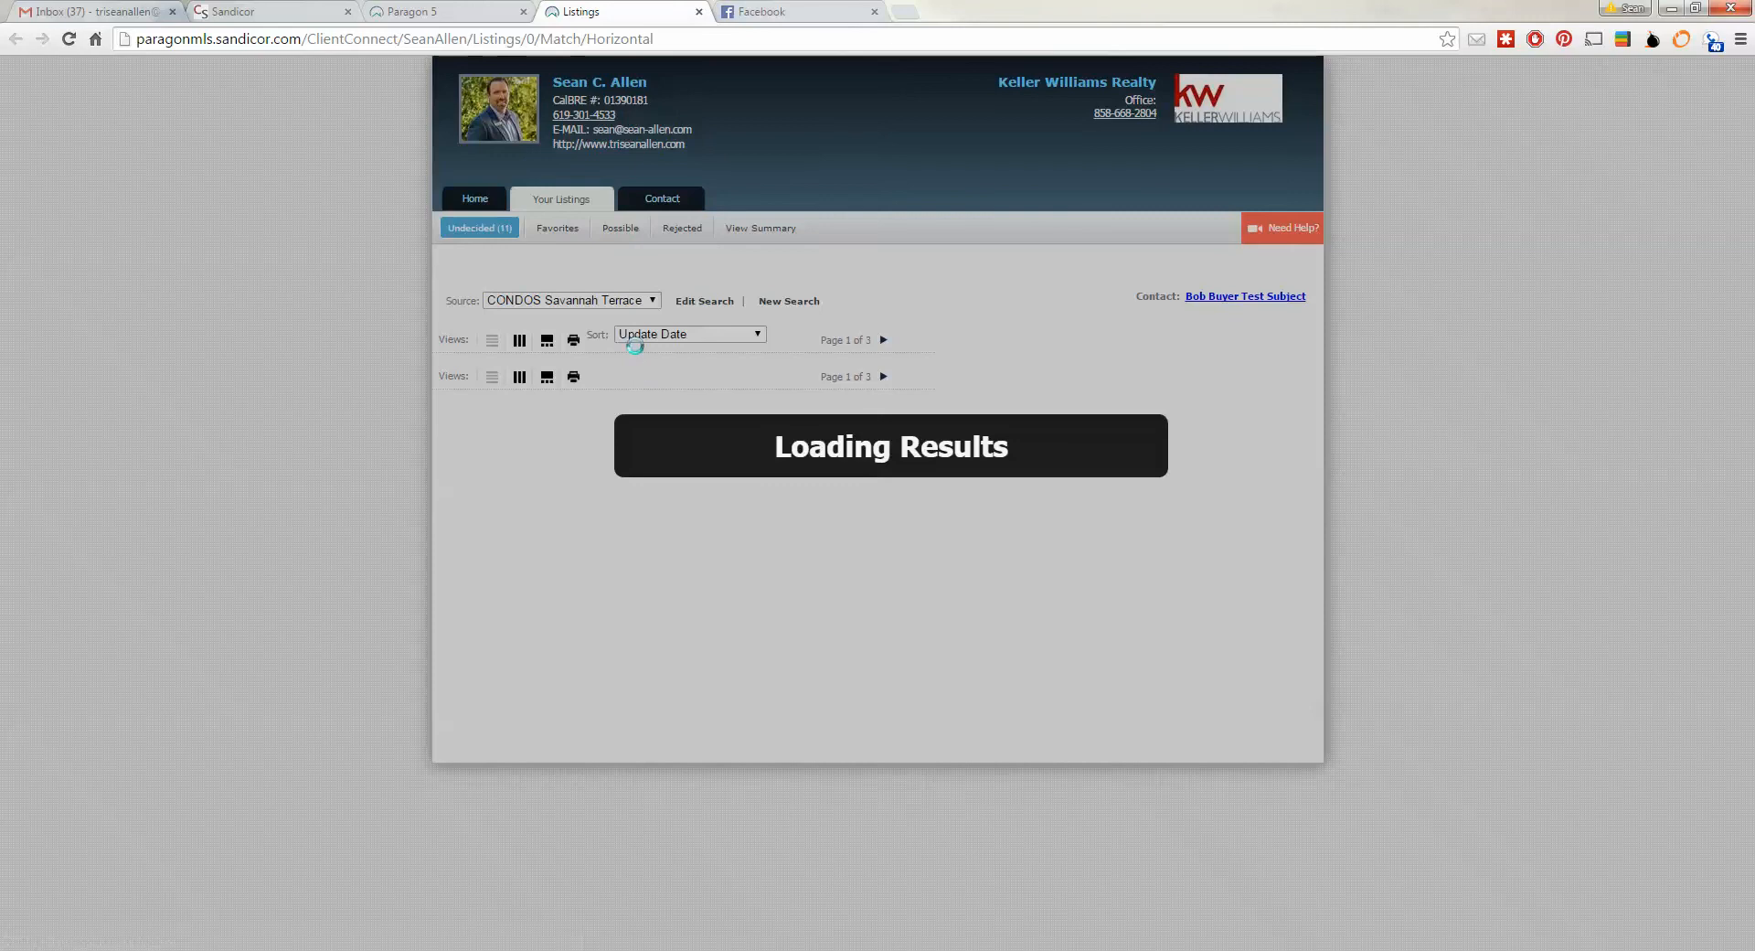
scroll(684, 482, "down", 1)
scroll(684, 482, "down", 3)
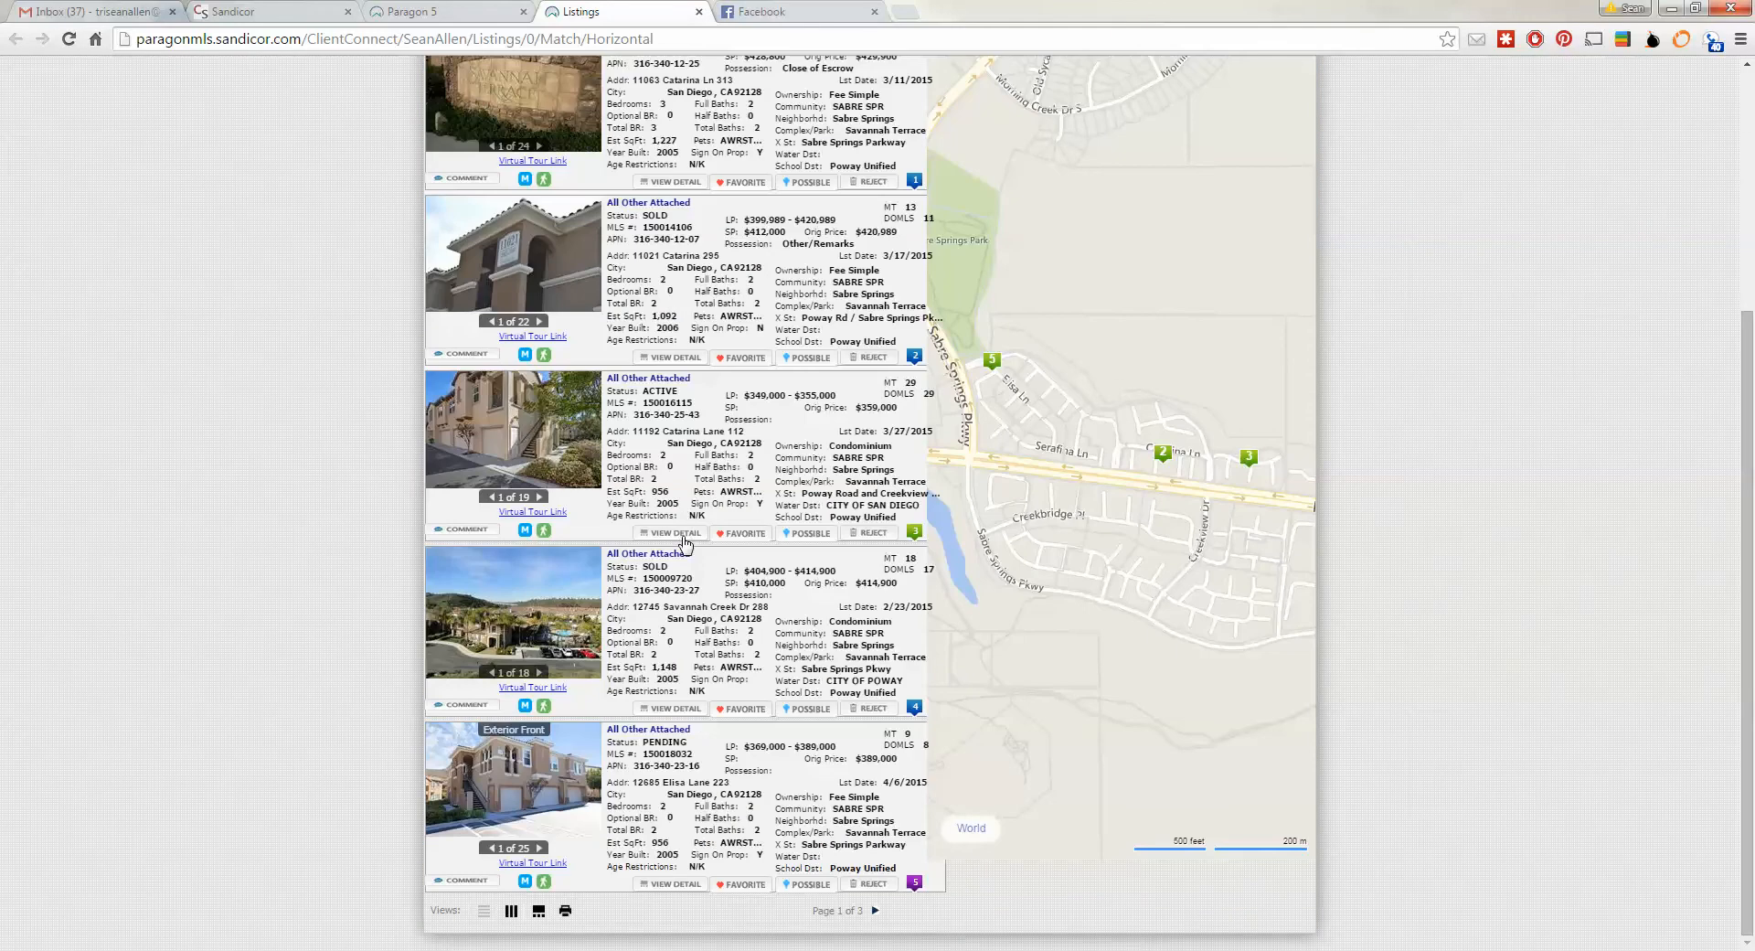
scroll(684, 539, "up", 4)
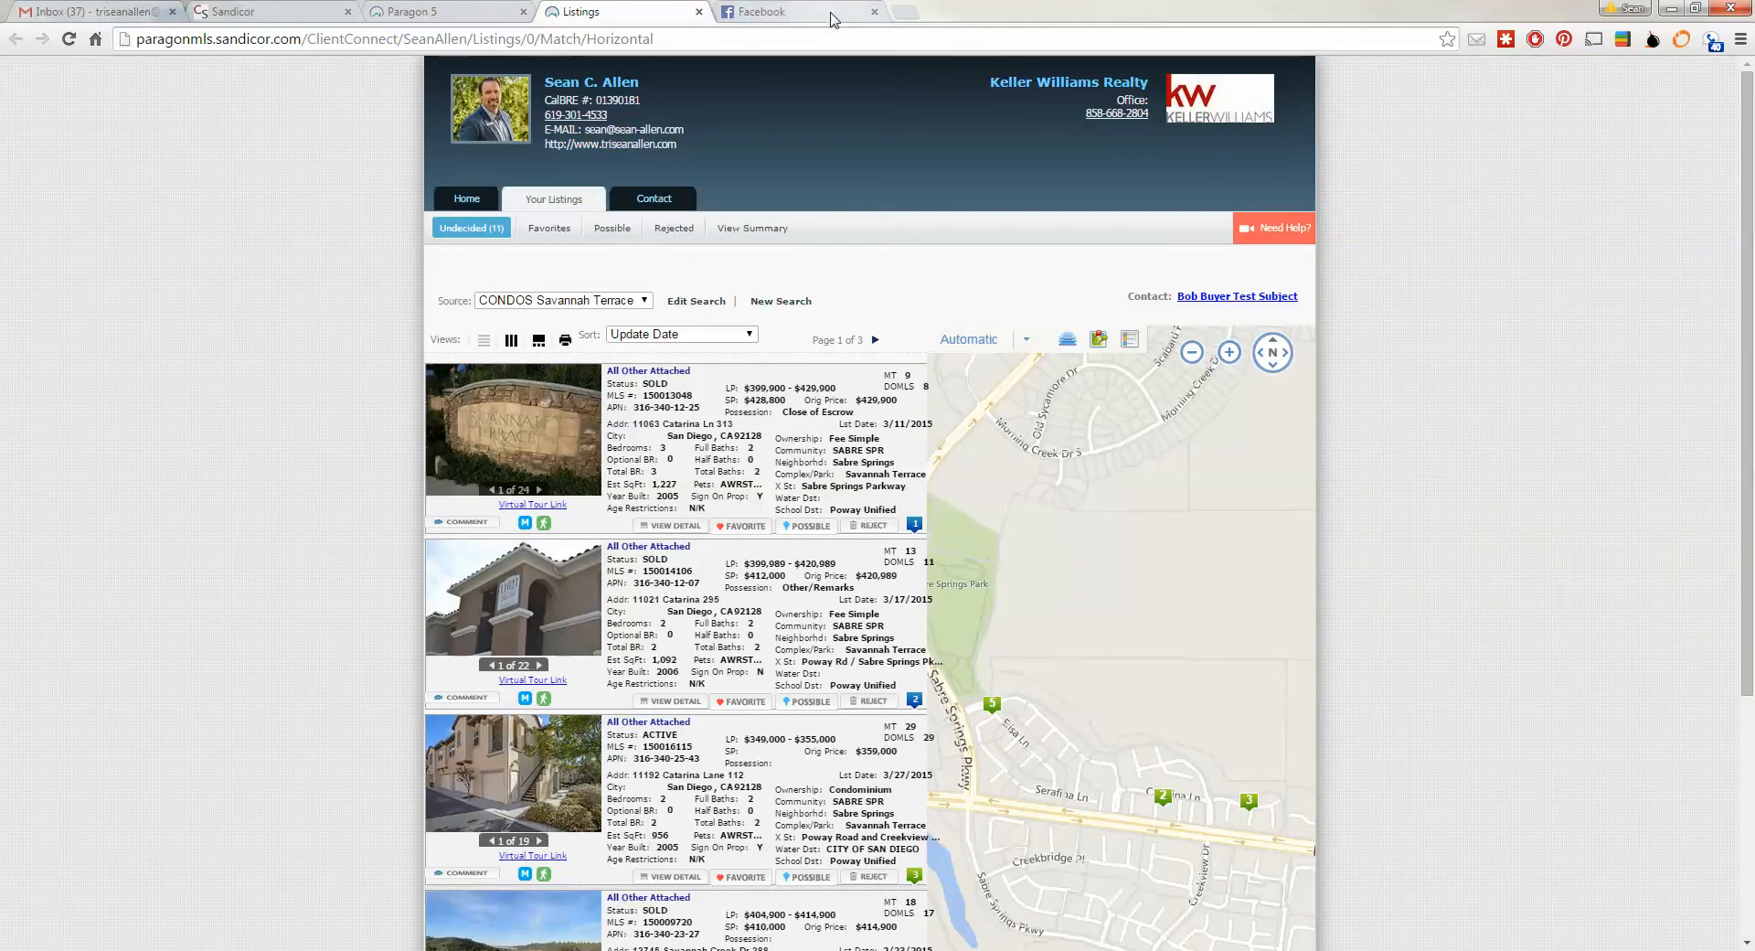
left_click(699, 12)
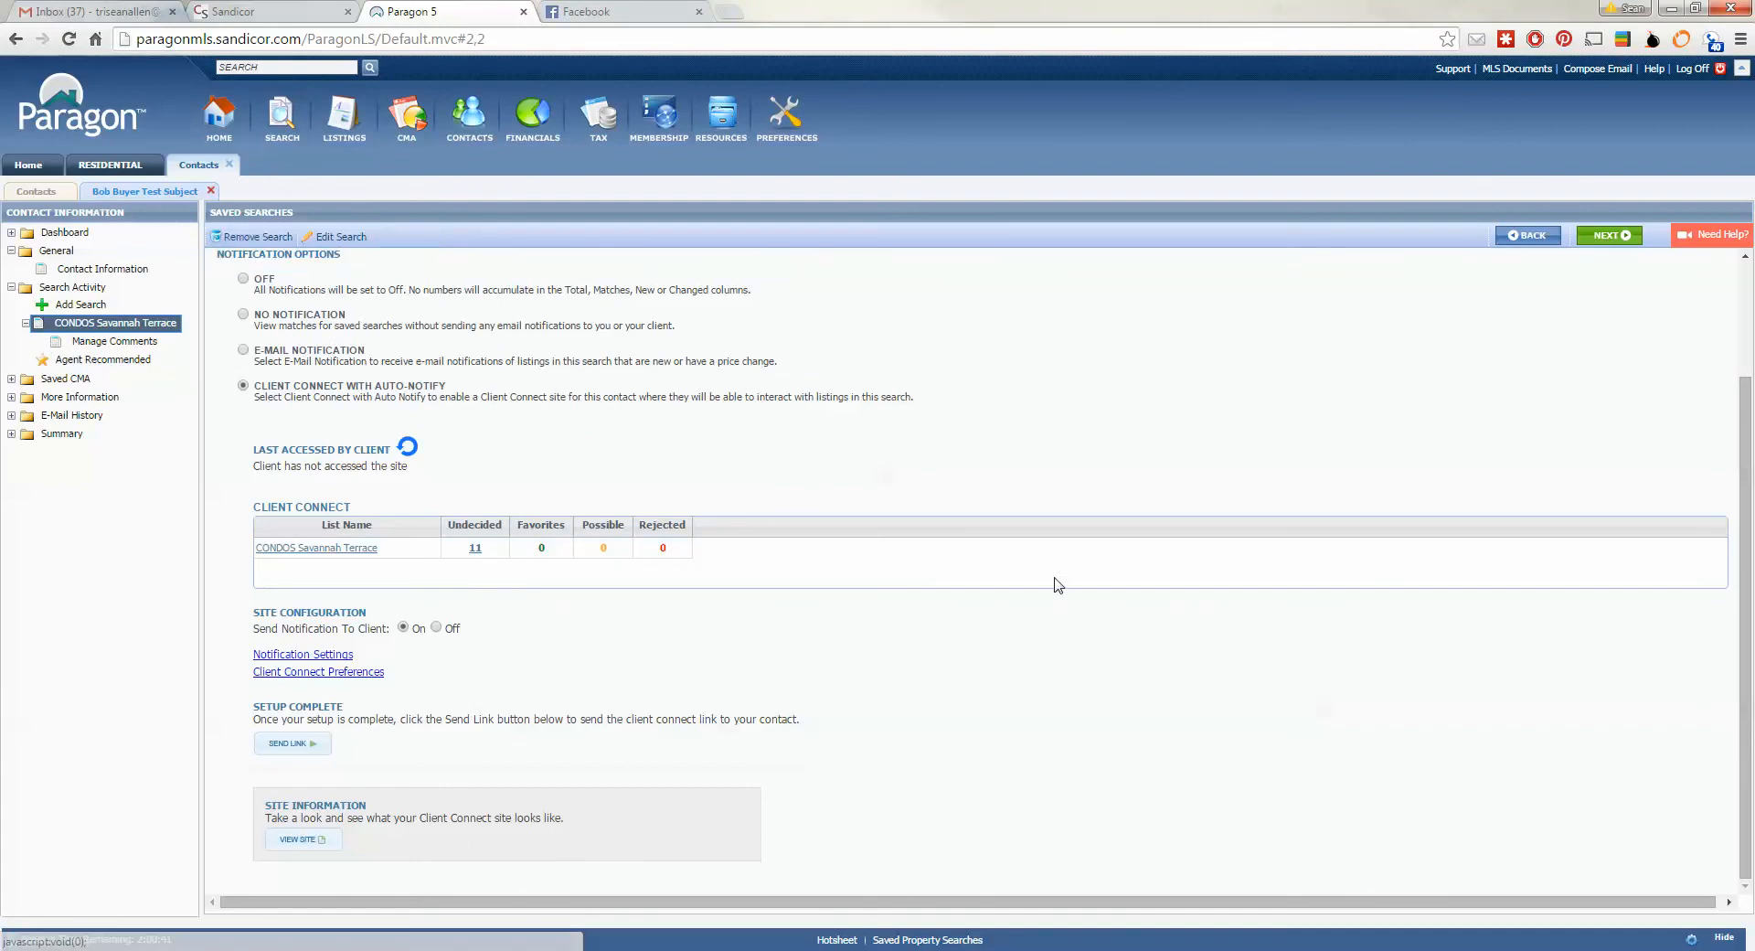
- Remove CONDOS Savannah Terrace from the contact via Remove From Contact and confirm
mouse_move(243, 239)
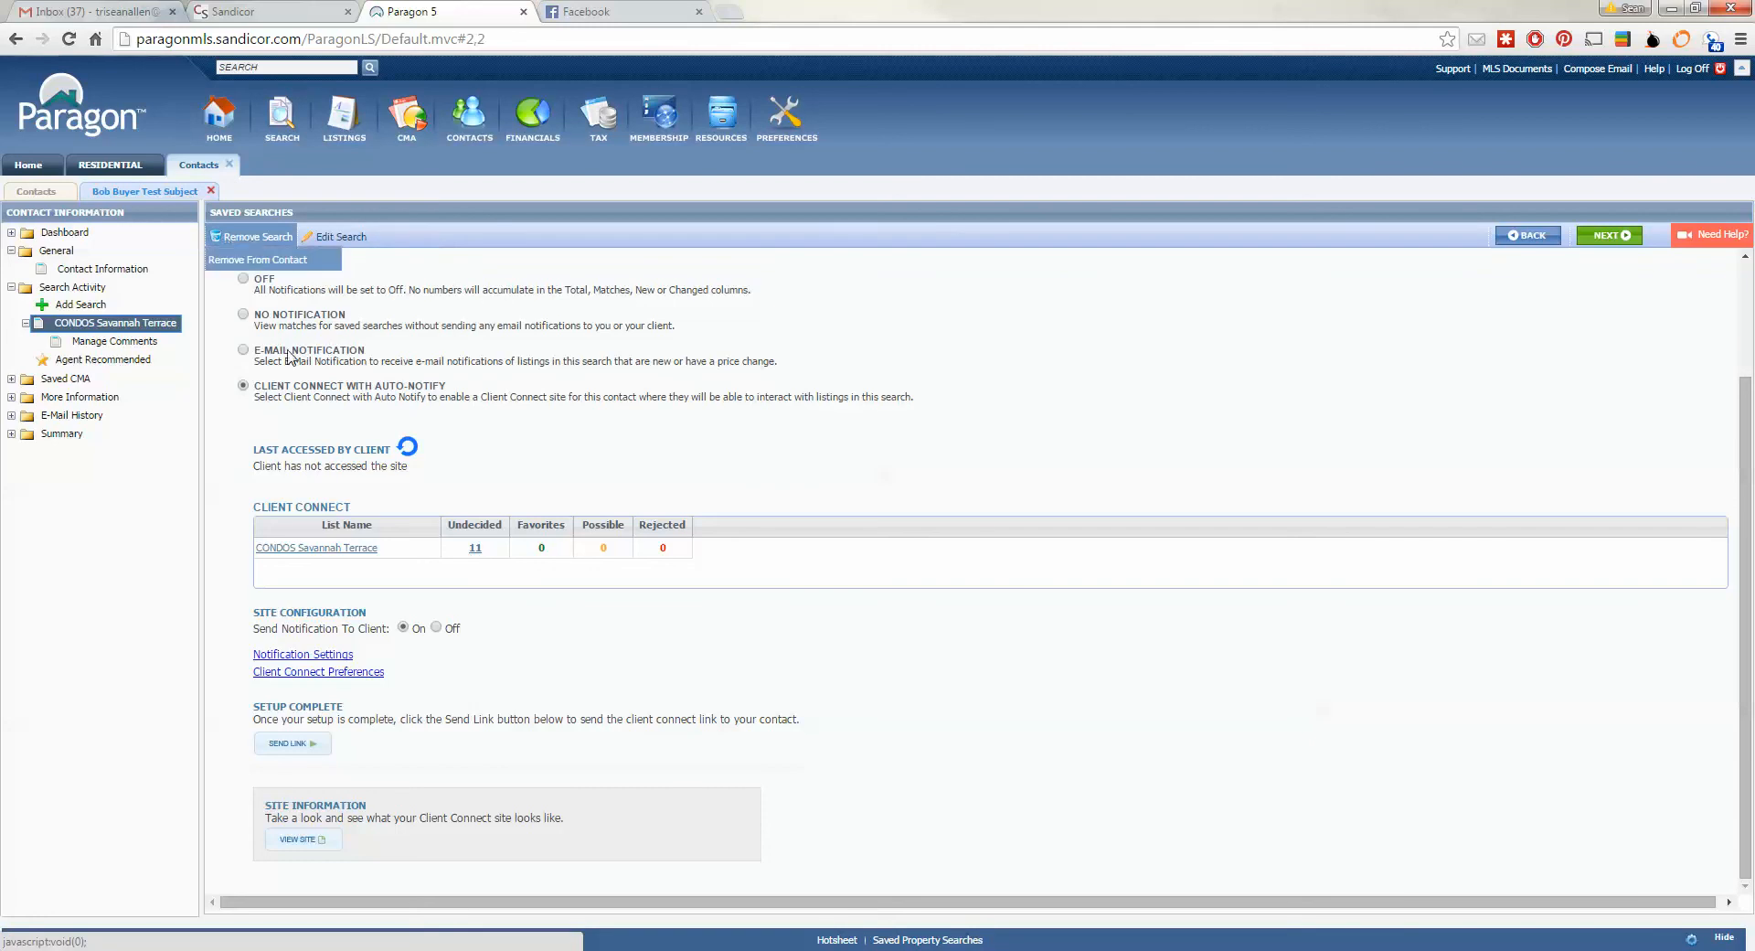
left_click(249, 263)
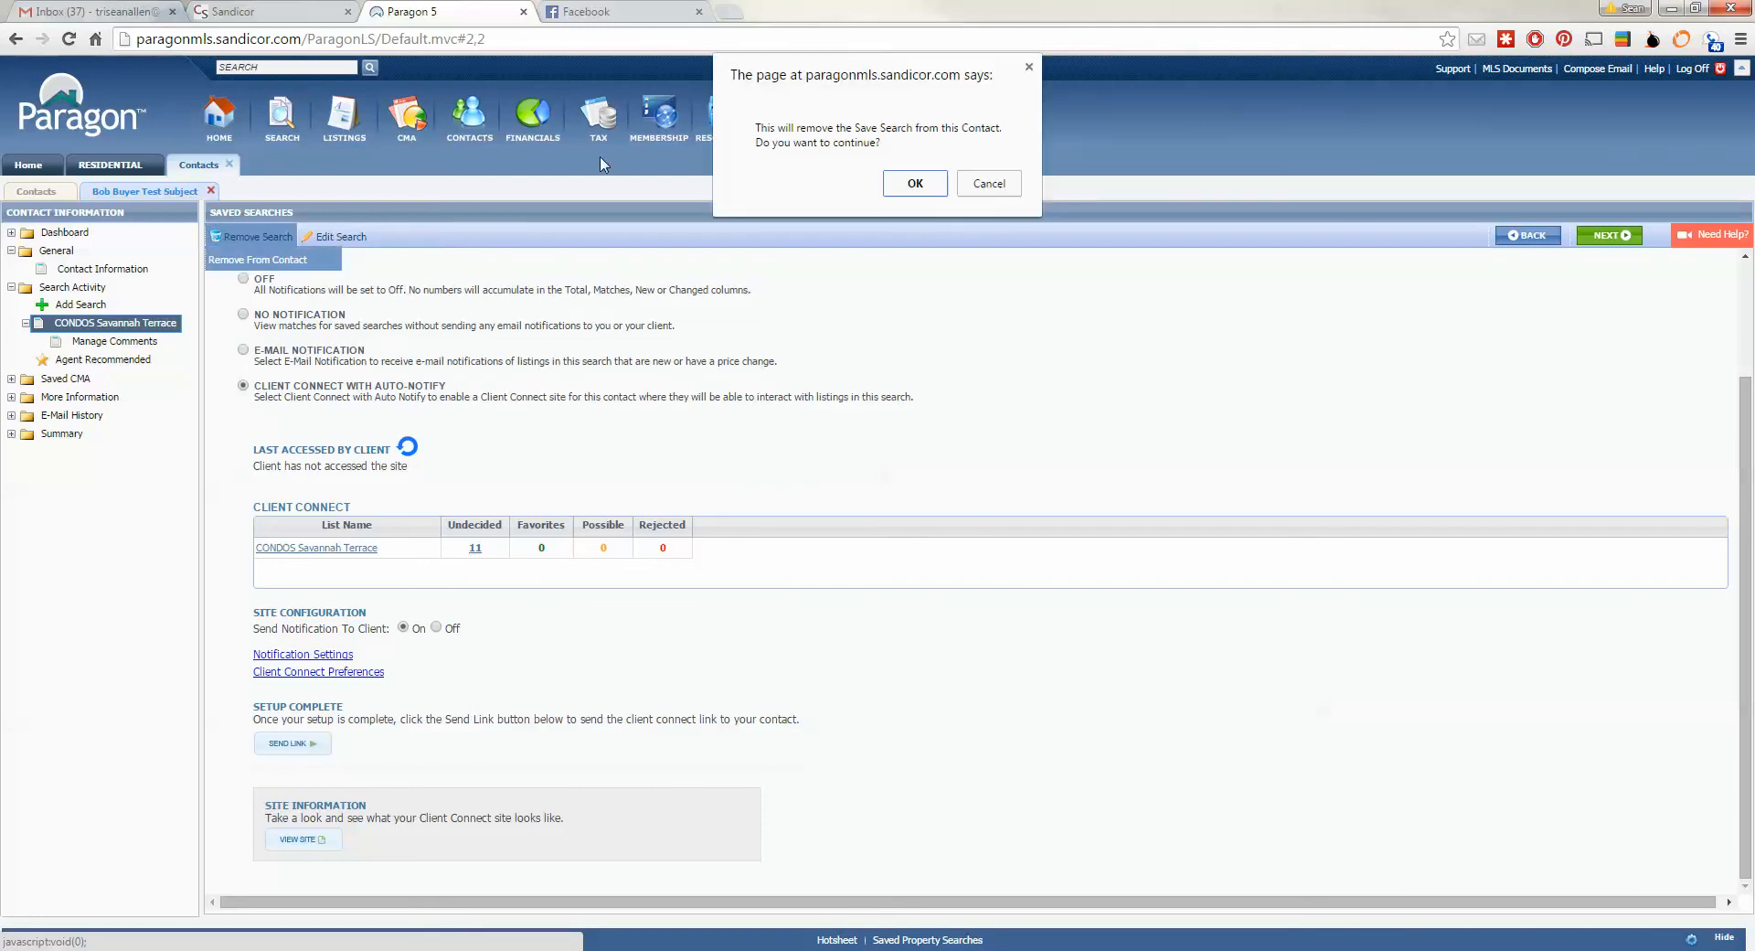
left_click(914, 186)
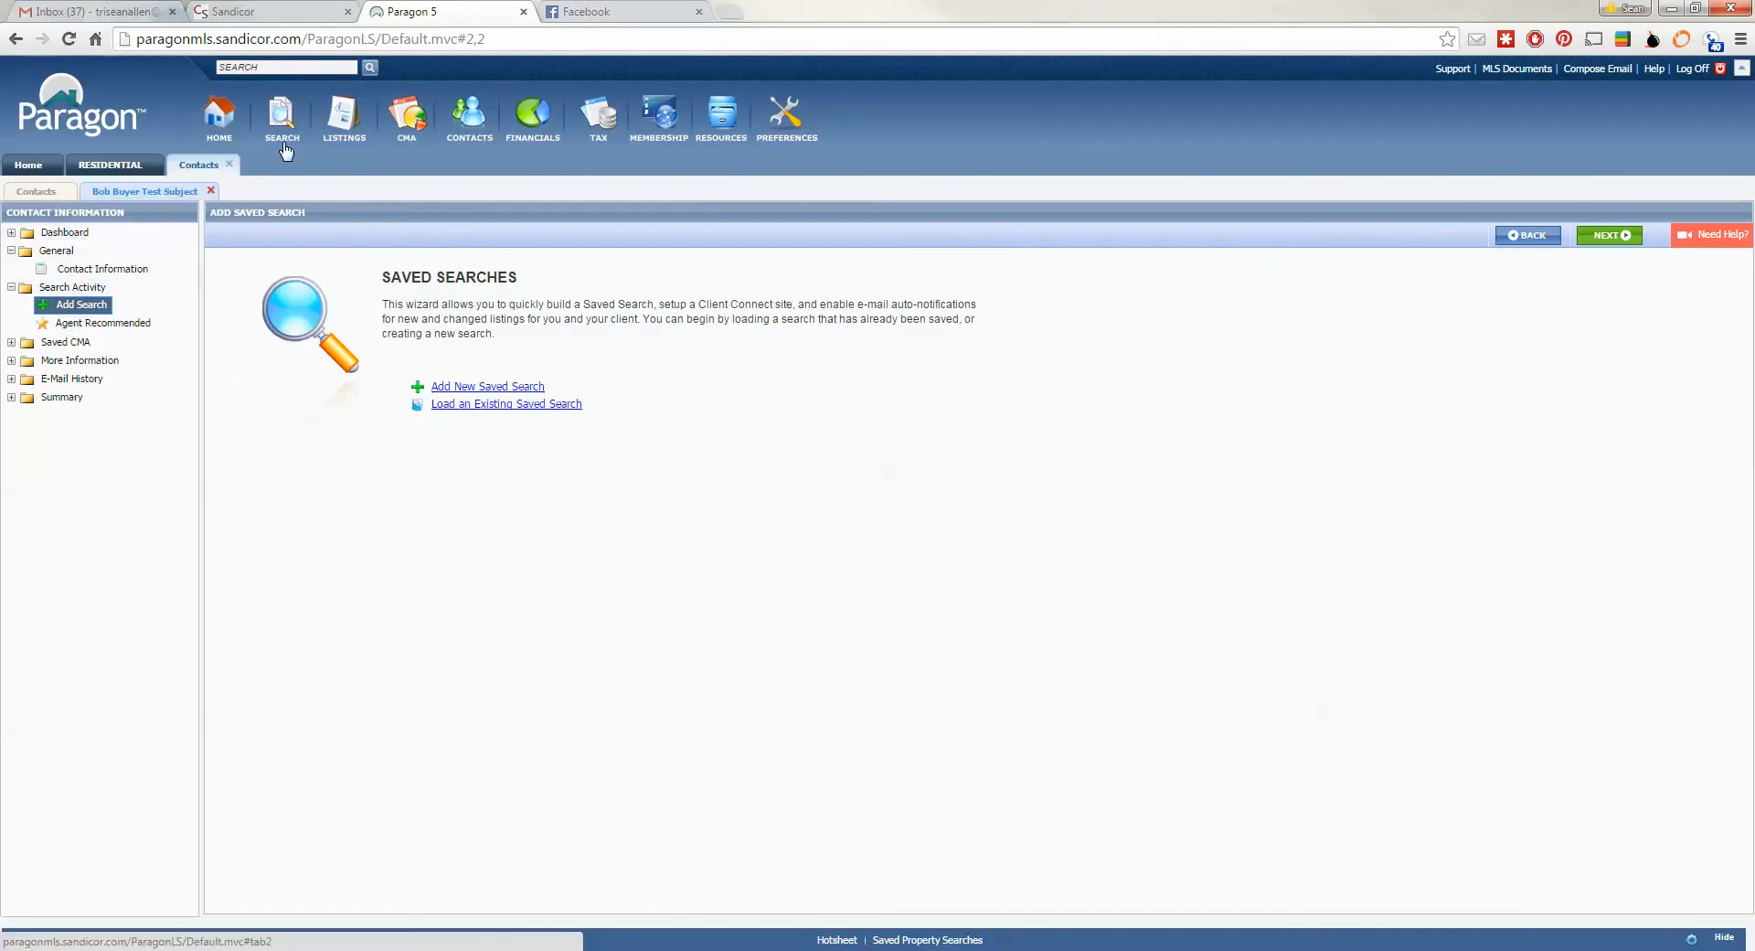
- Open View / Manage Contacts and switch to the Contacts sub-tab listing all contacts
mouse_move(472, 142)
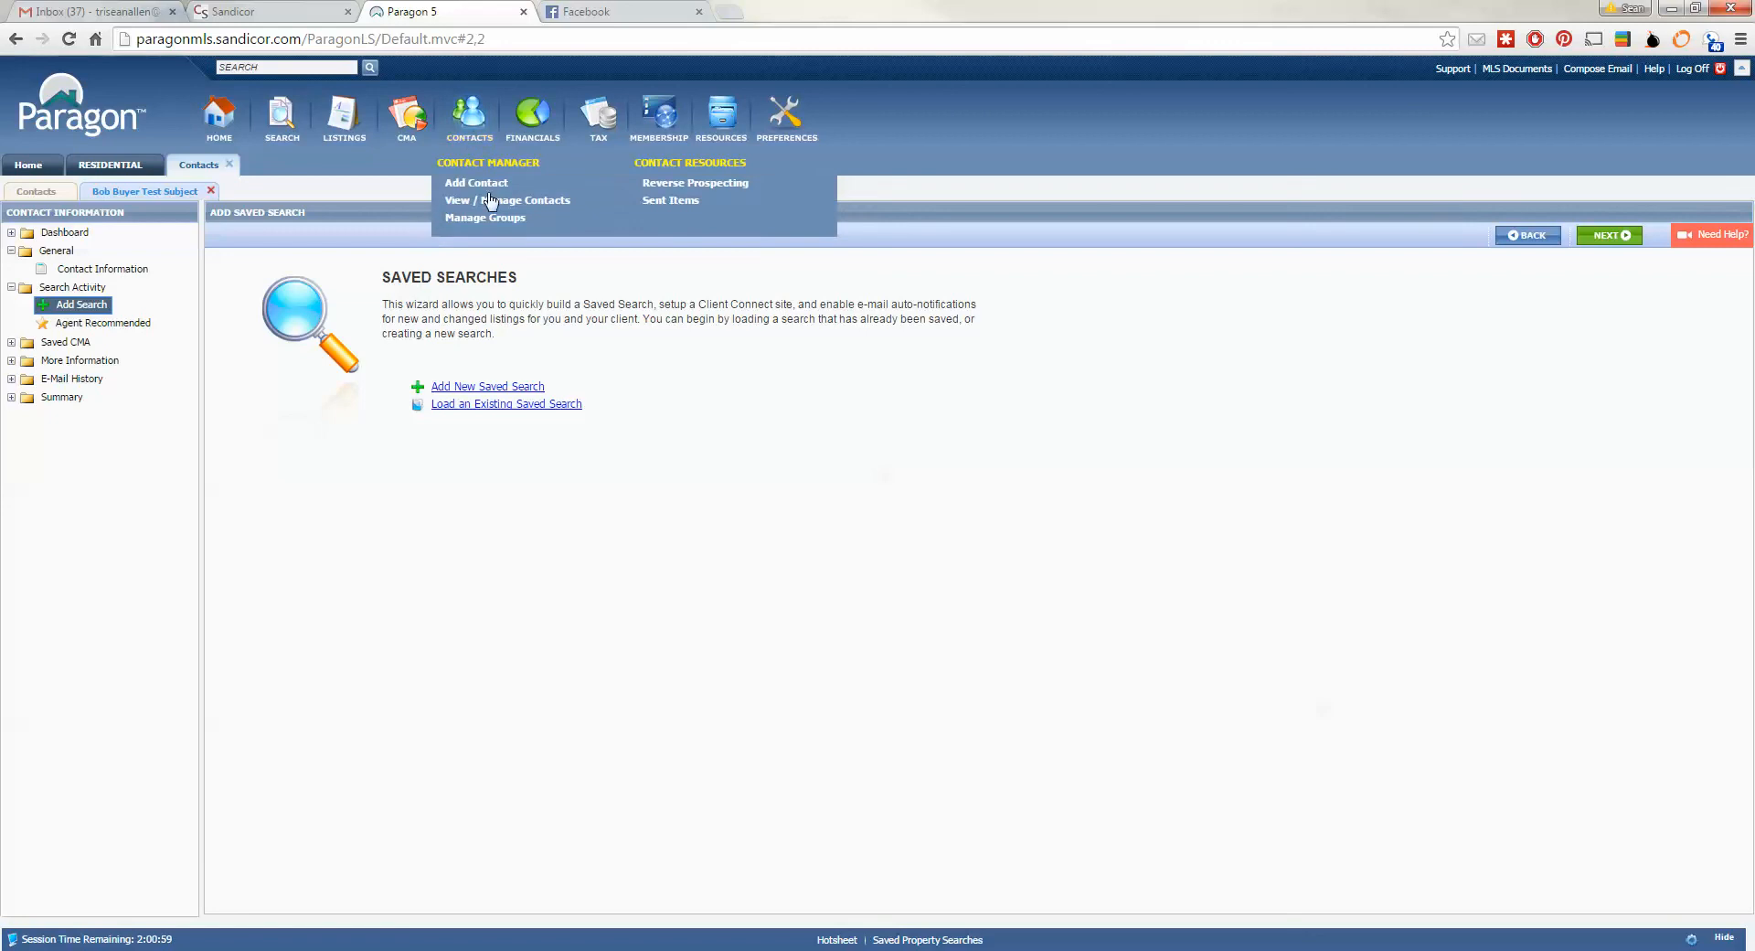
left_click(492, 200)
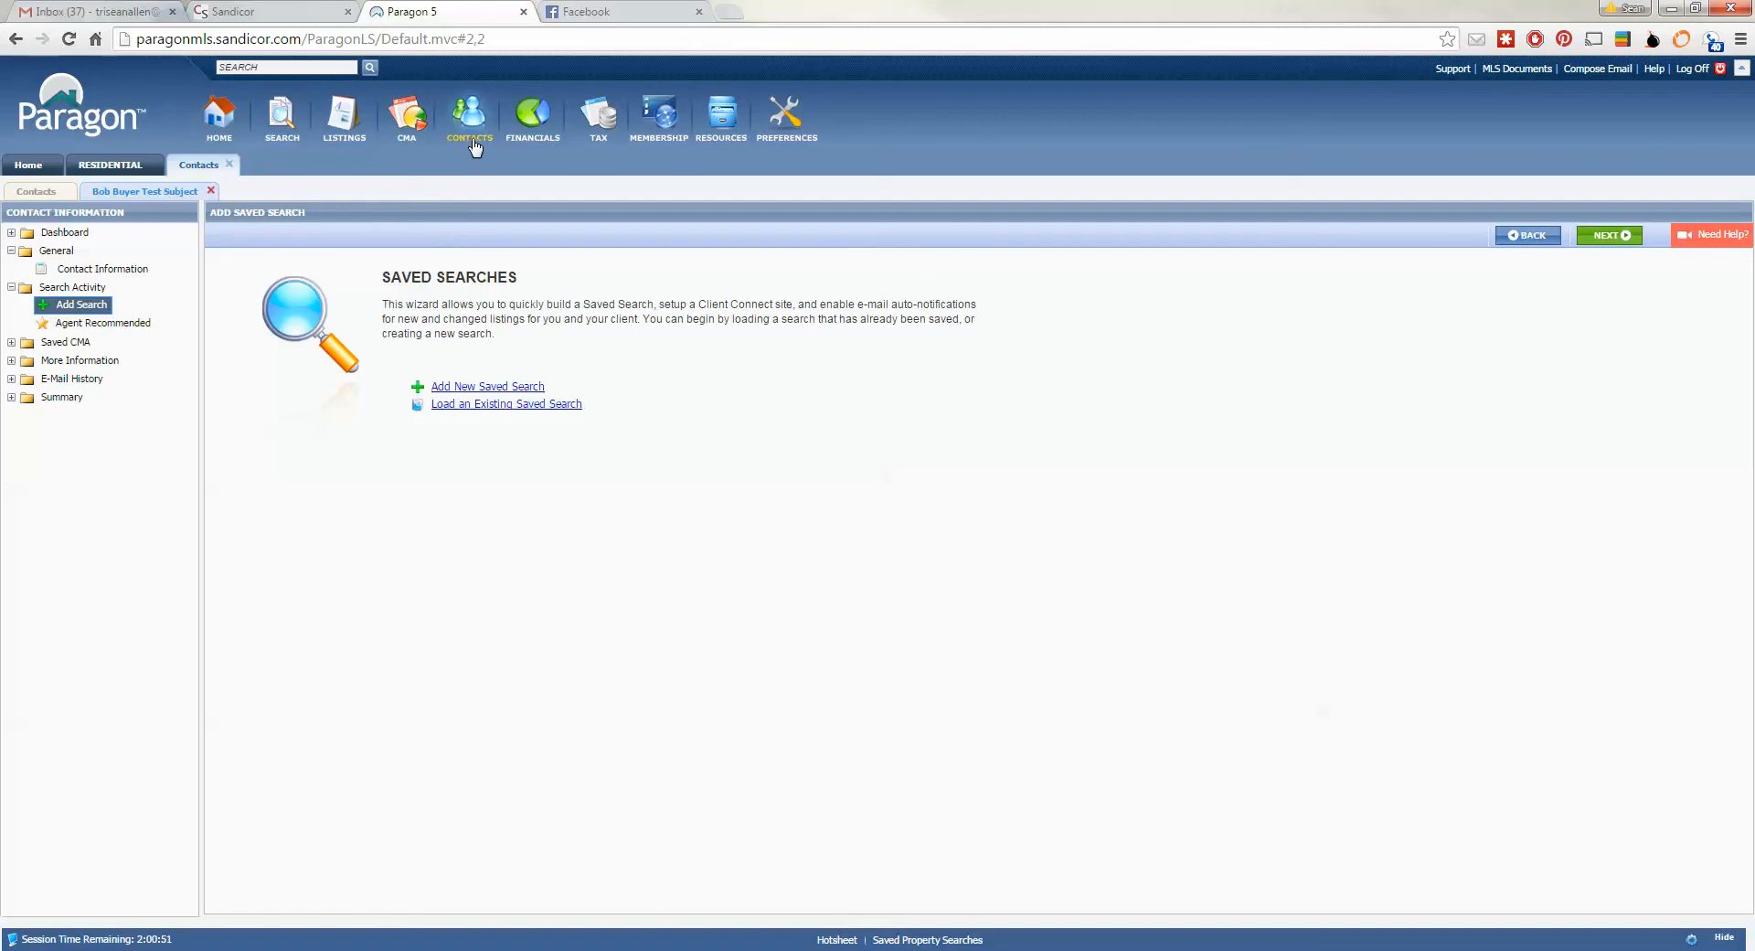
mouse_move(474, 149)
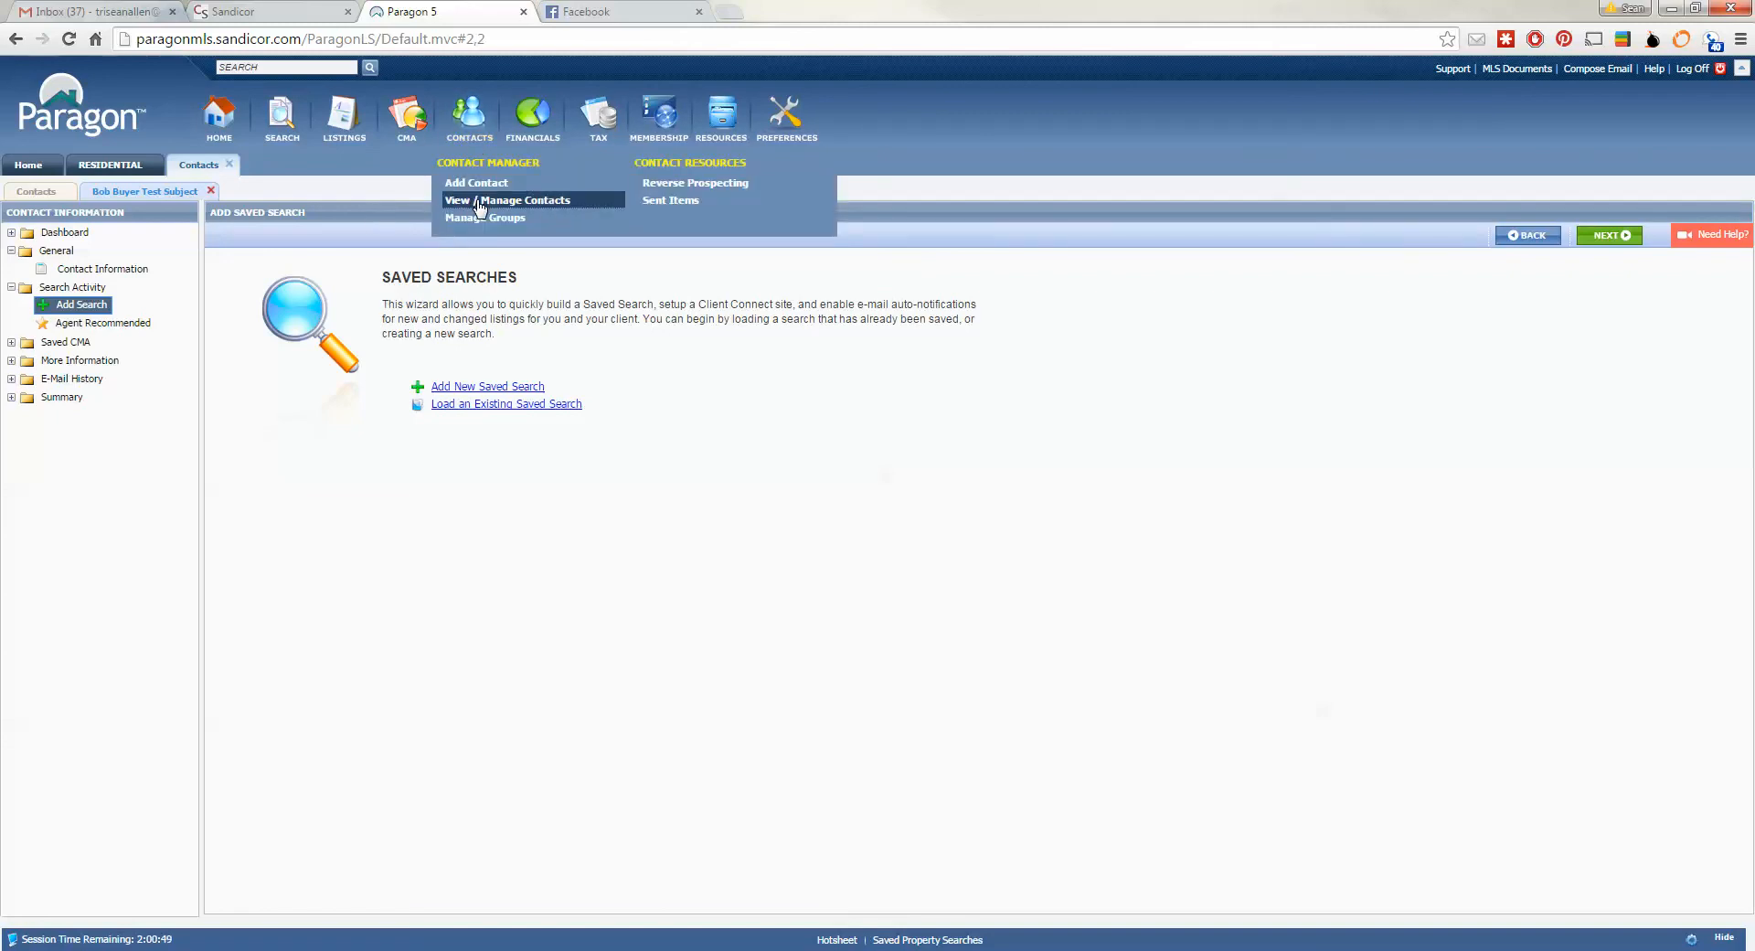
left_click(478, 201)
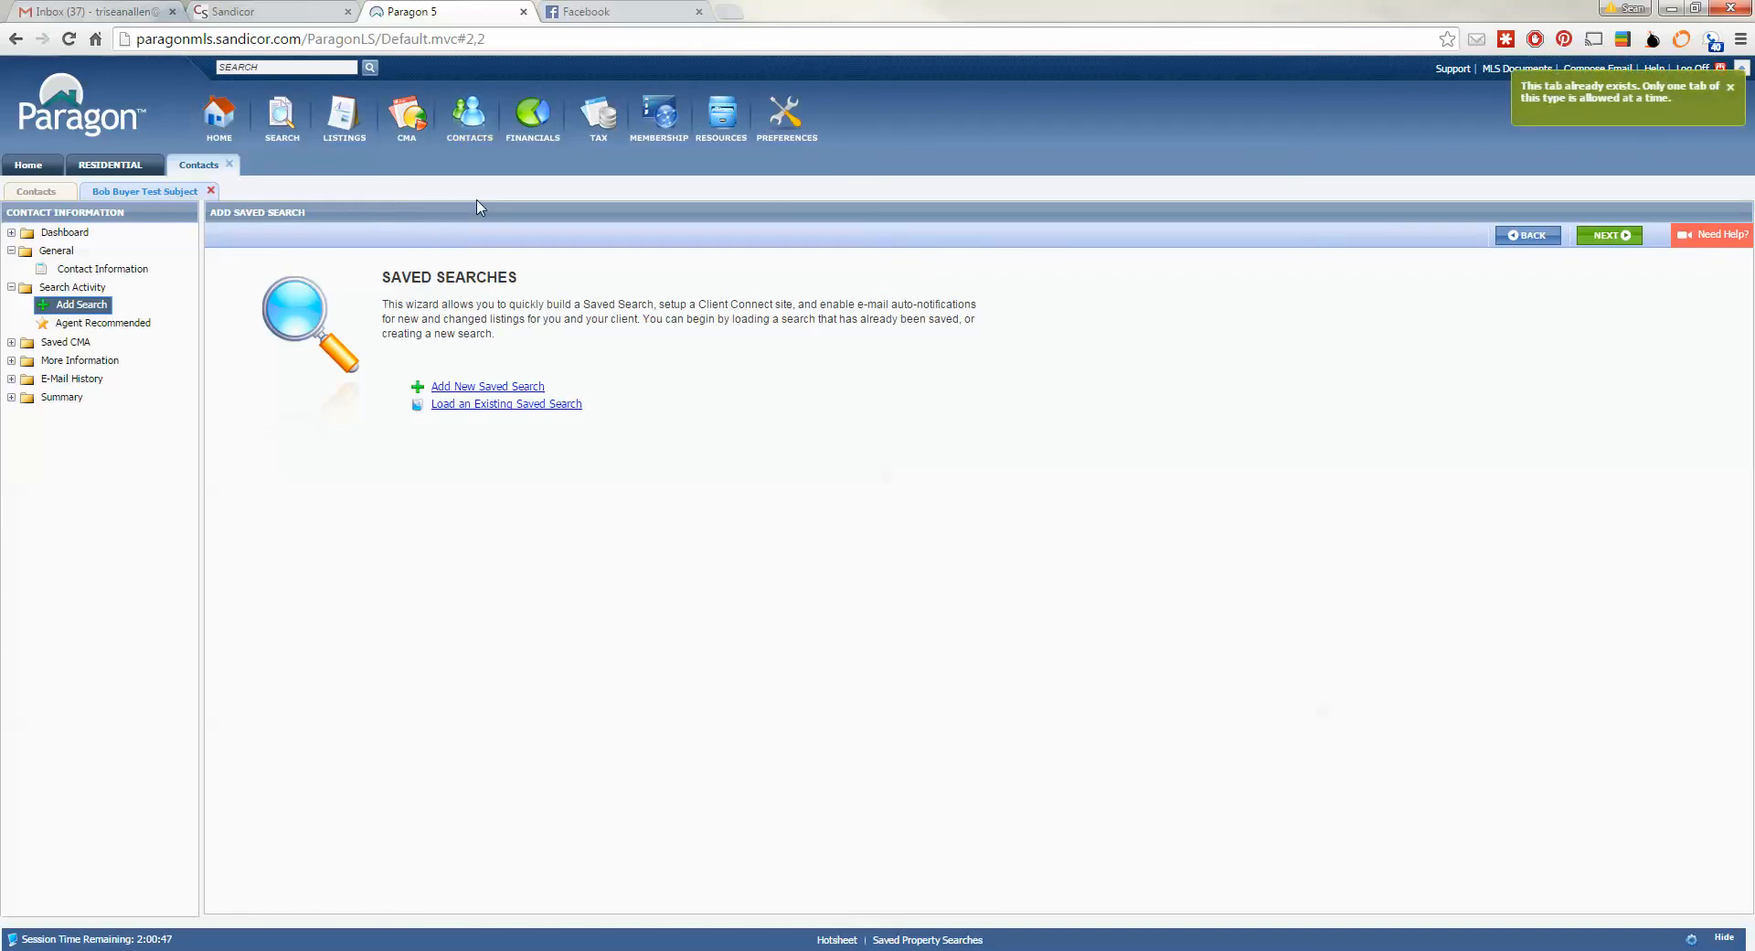
left_click(36, 192)
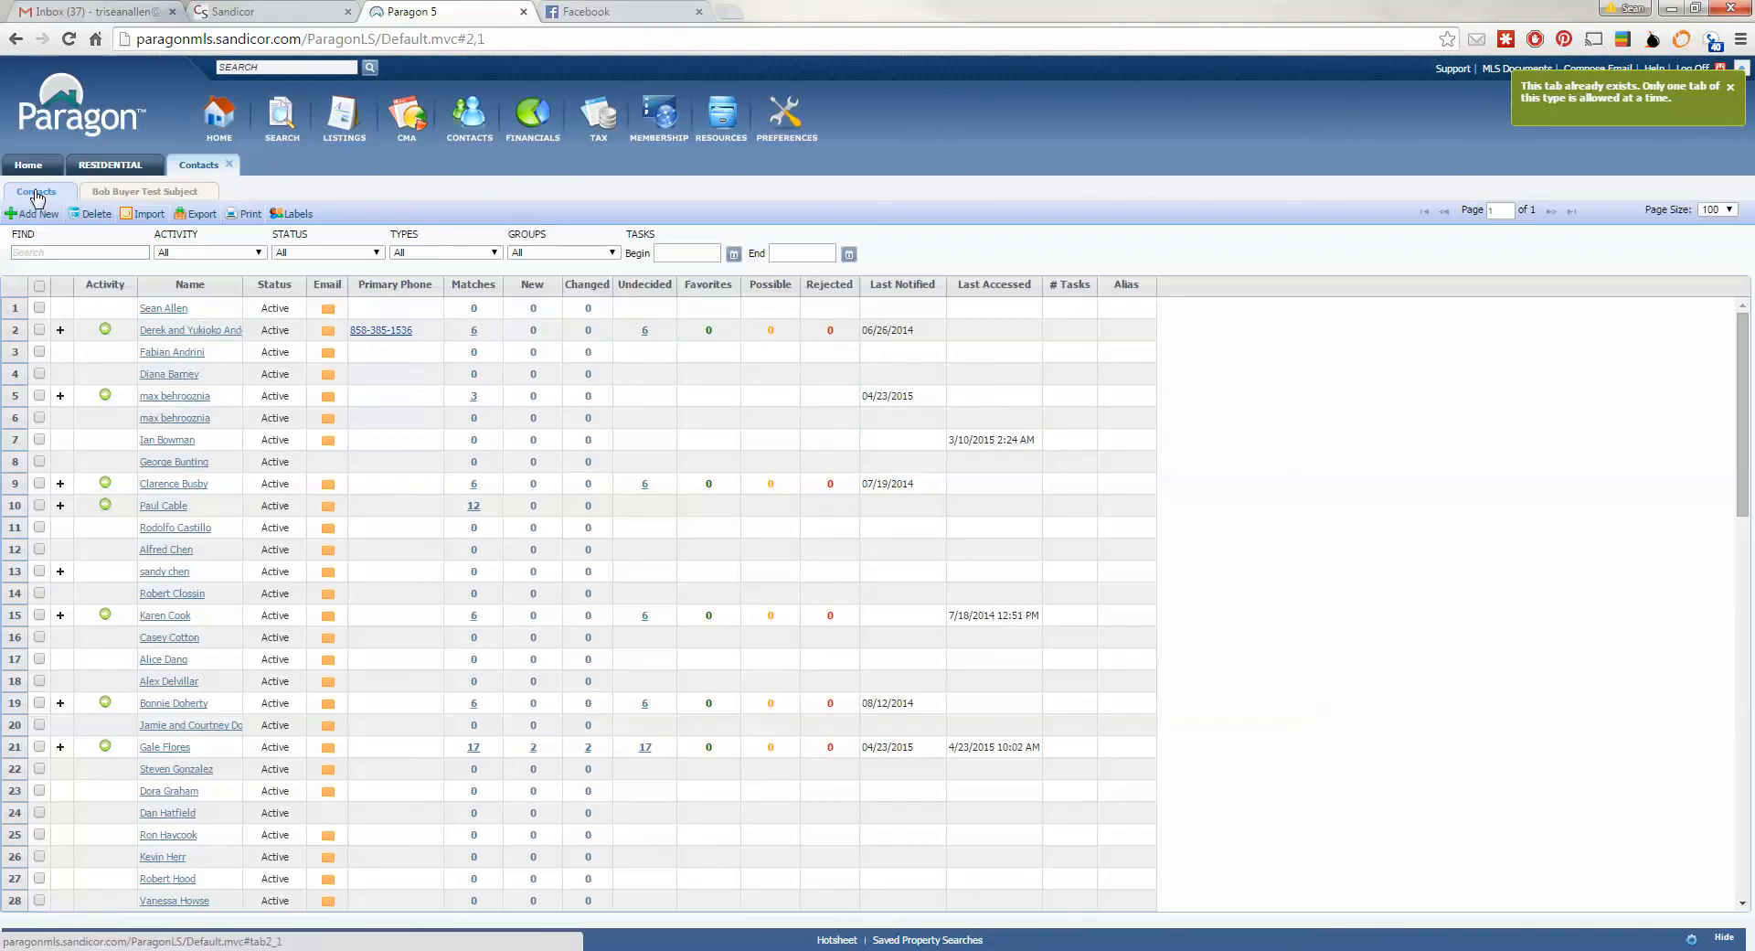
scroll(182, 384, "down", 6)
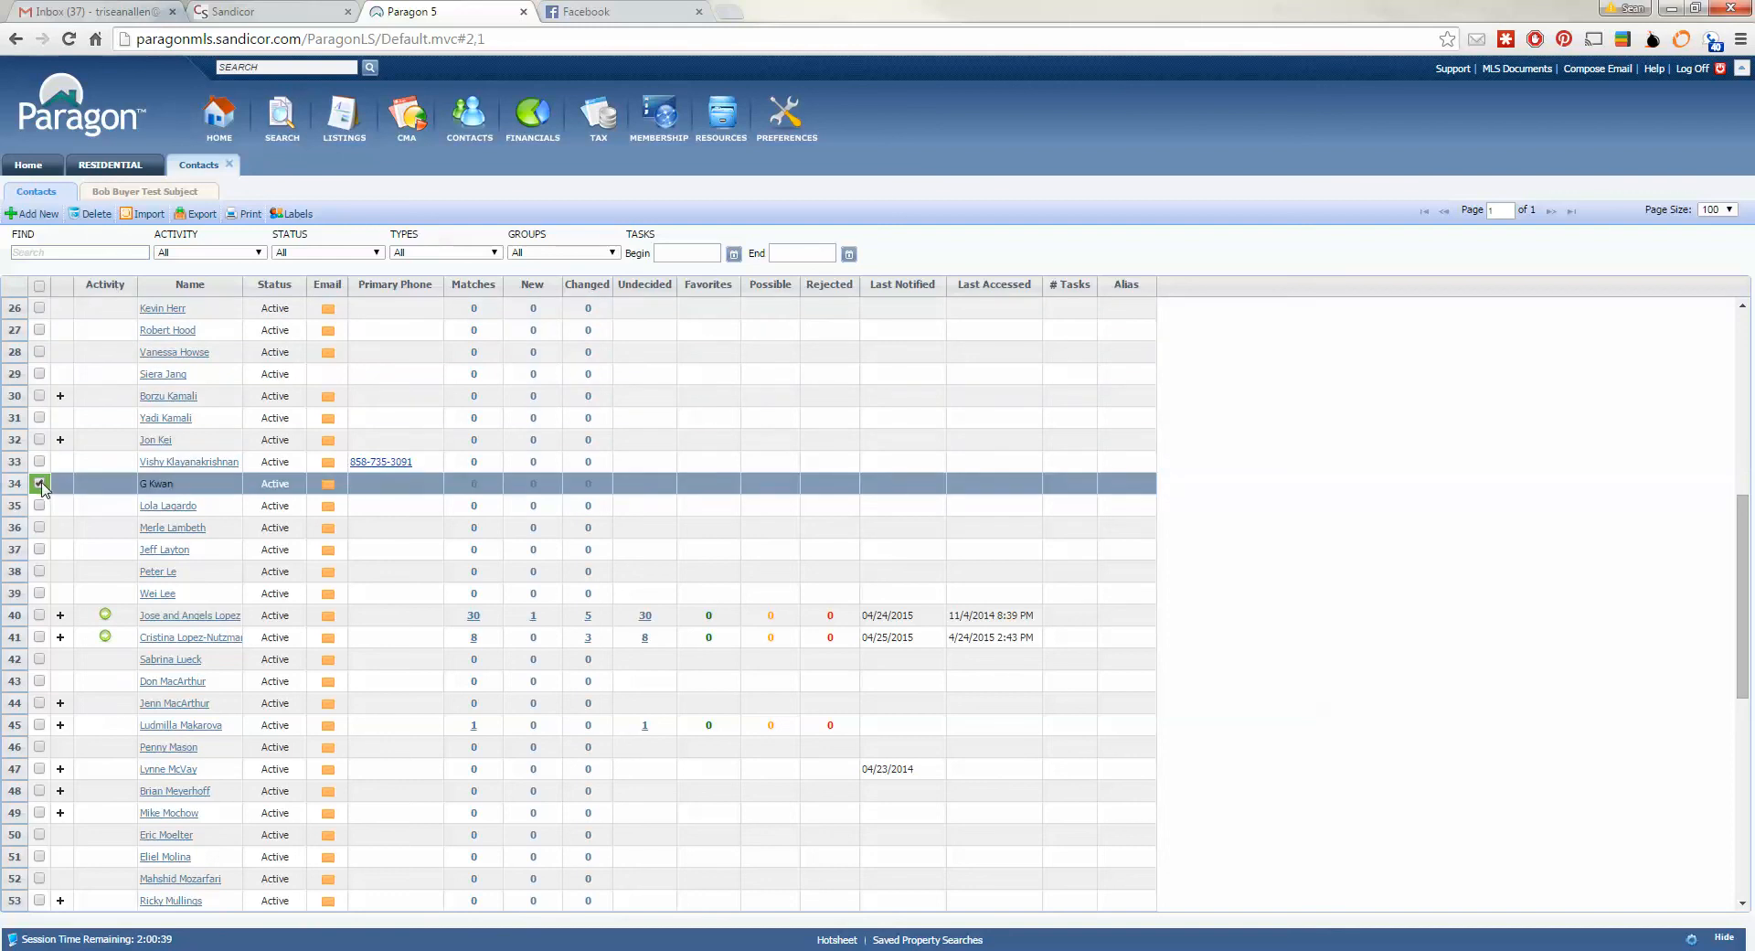
scroll(584, 509, "up", 6)
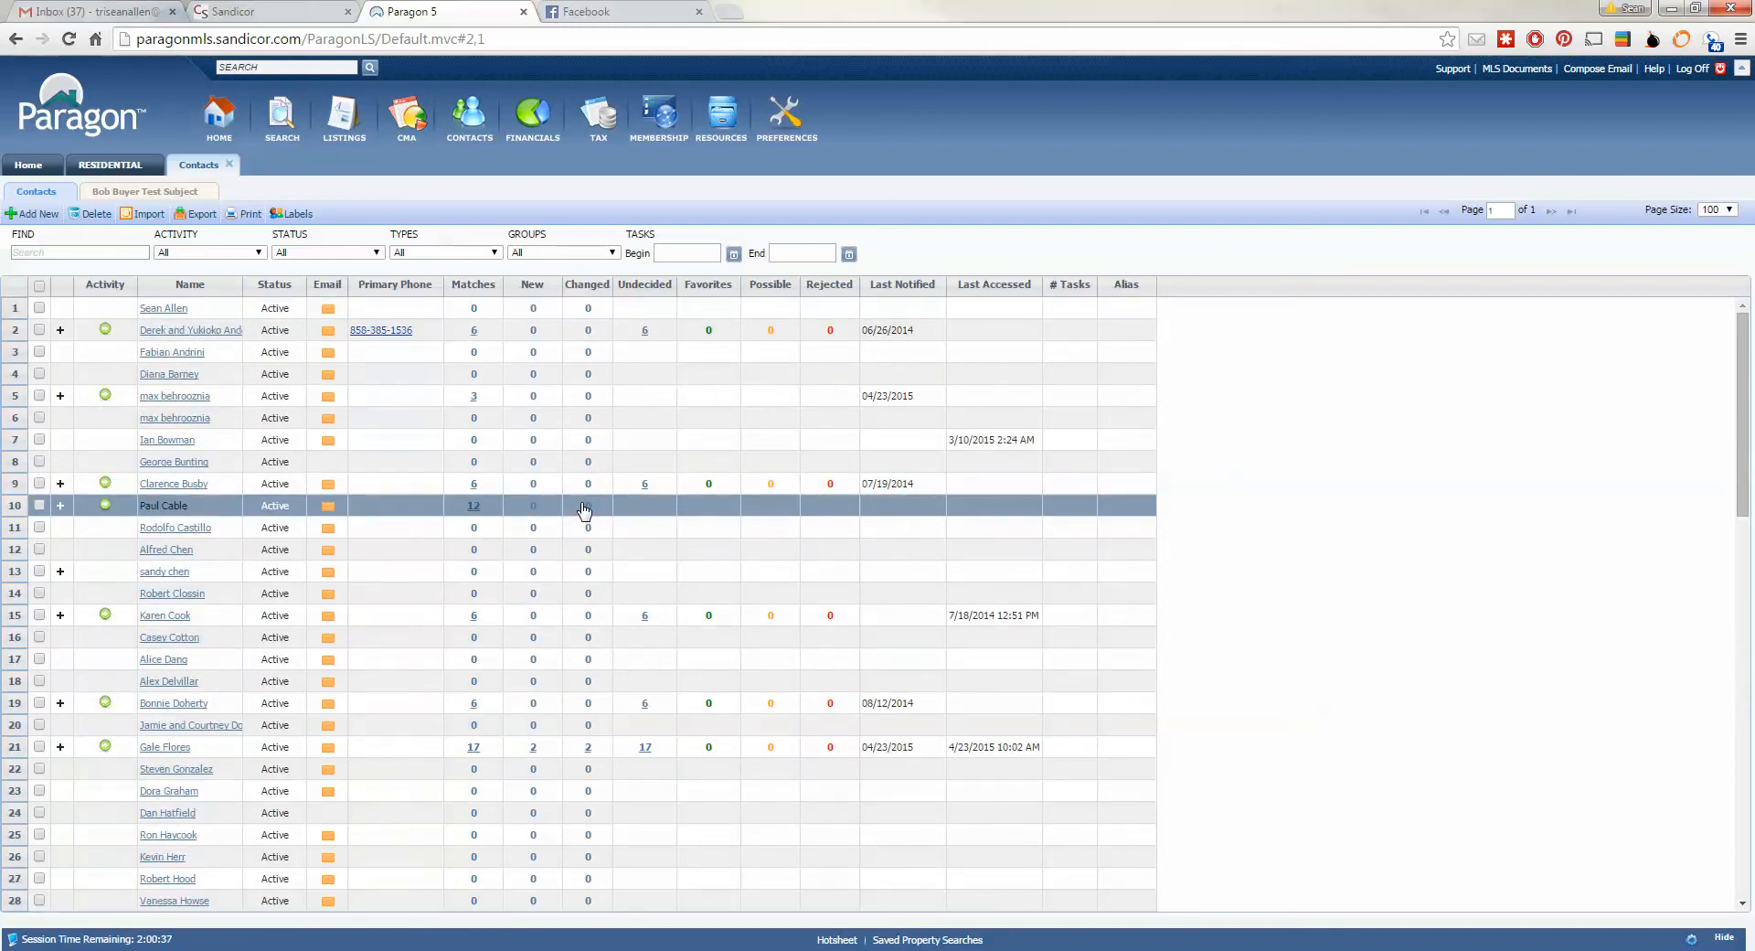